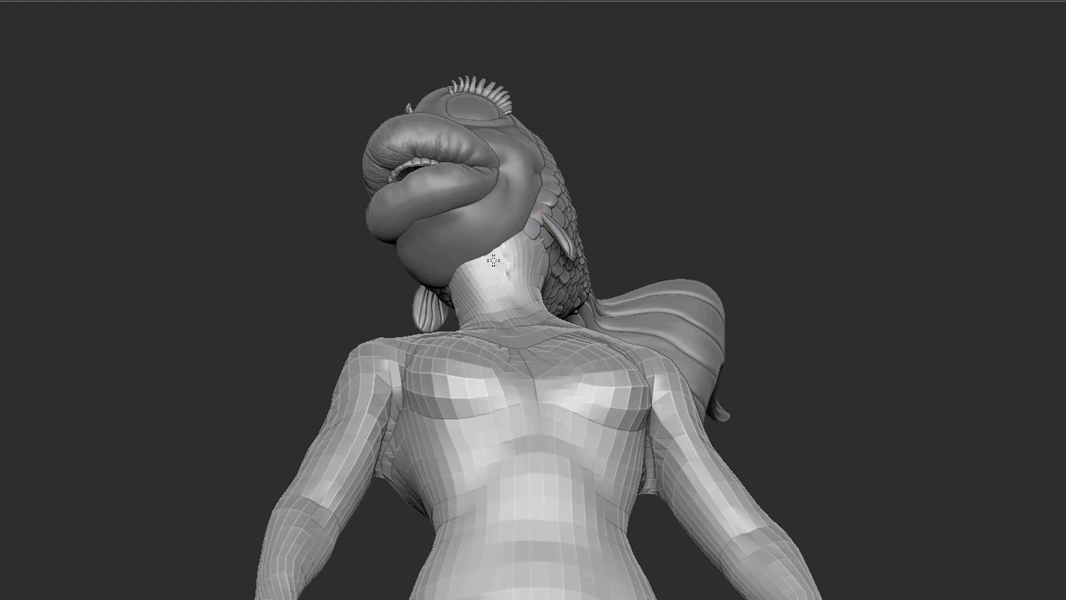
Smooth the body's neck beneath the fish head and even out its transition into the shoulders
mouse_move(493, 260)
shift+mouse_down()
mouse_move(453, 252)
mouse_move(503, 328)
shift+mouse_up()
drag(403, 233, 220, 321)
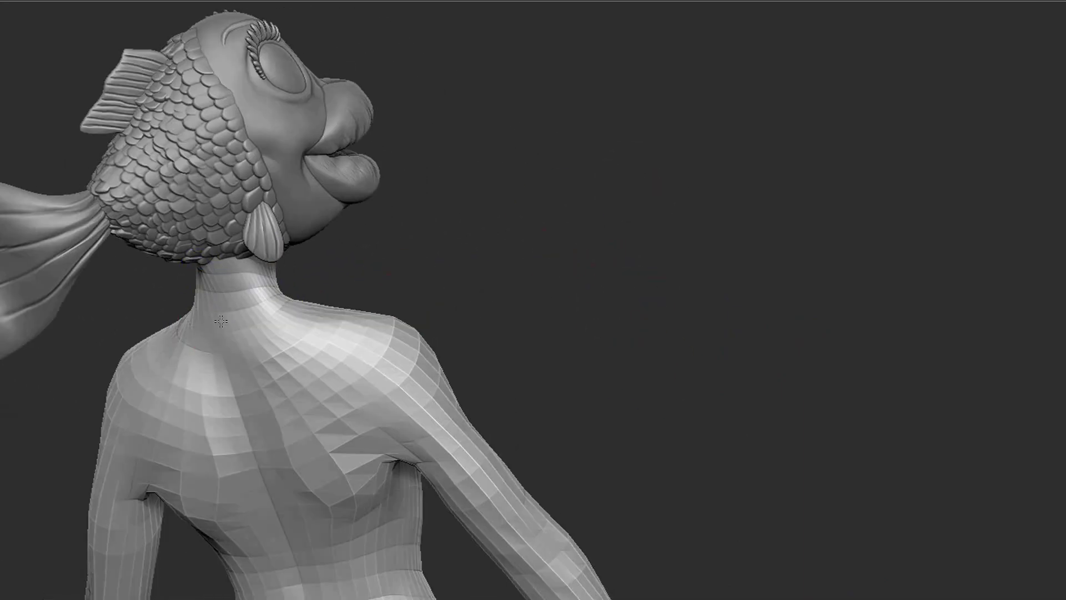
drag(184, 388, 486, 368)
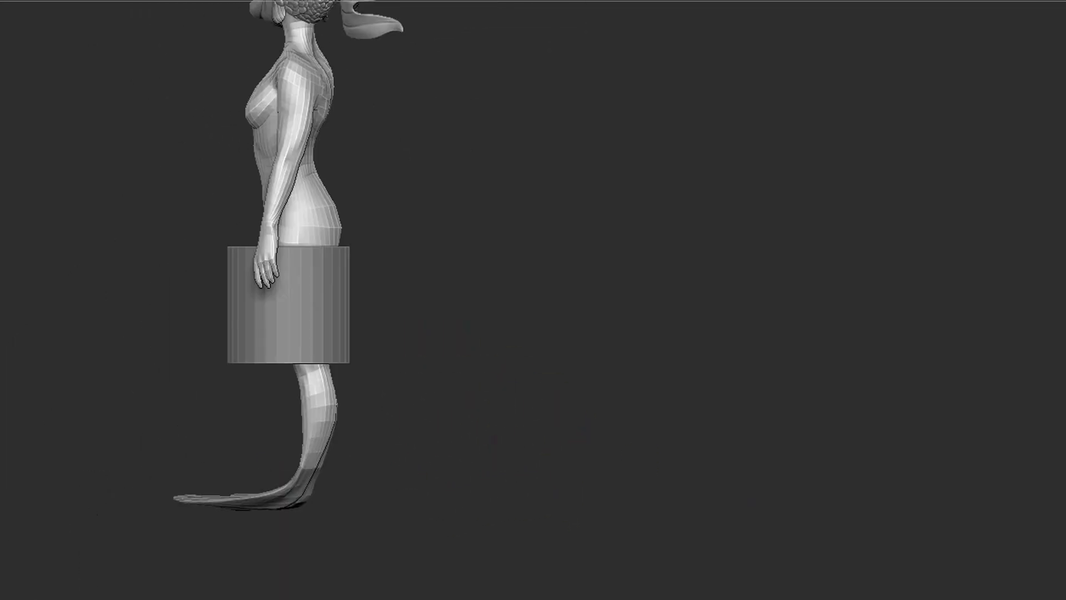
Lengthen the cylinder around the legs so it extends from the hips down over the lower body
drag(310, 401, 343, 413)
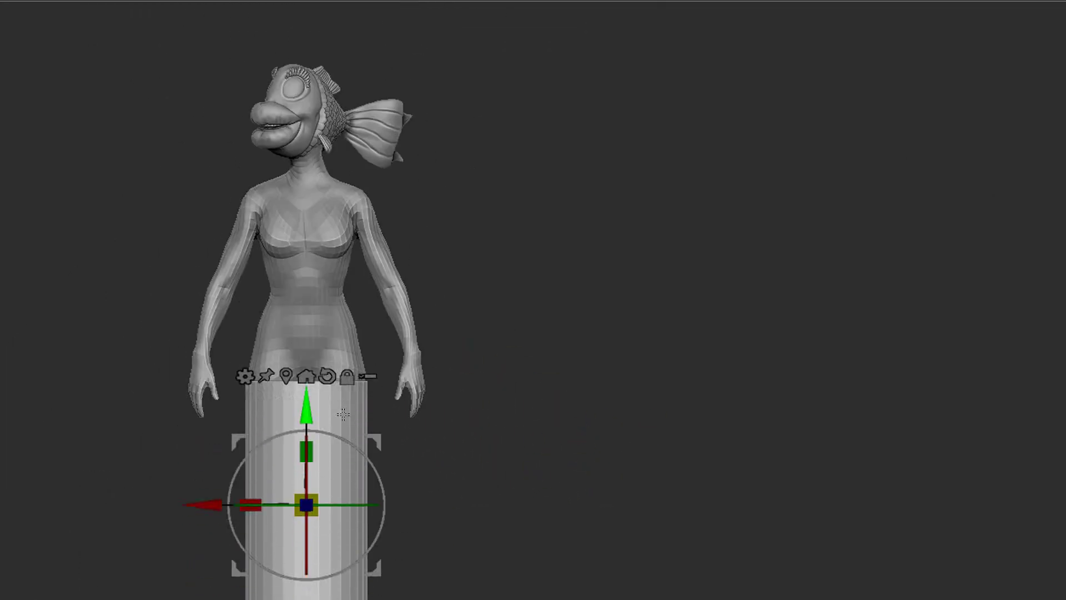
alt+drag(648, 426, 668, 320)
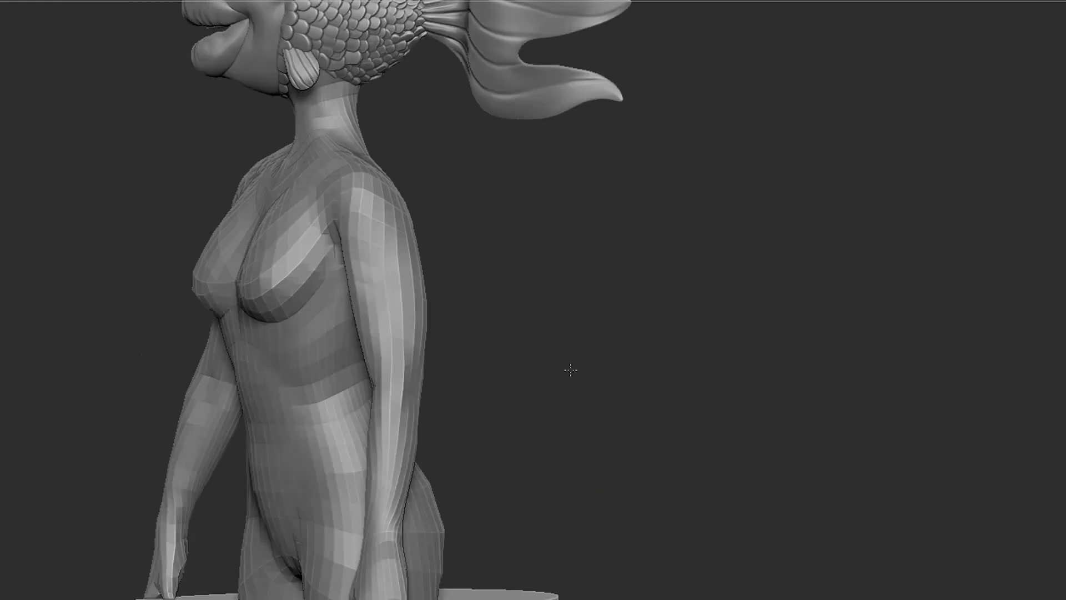
Pose both arms stretched out forward by rotating them at the shoulders, elbows and wrists with masked parts
mouse_move(572, 369)
mouse_down()
mouse_move(637, 411)
mouse_move(690, 352)
mouse_up()
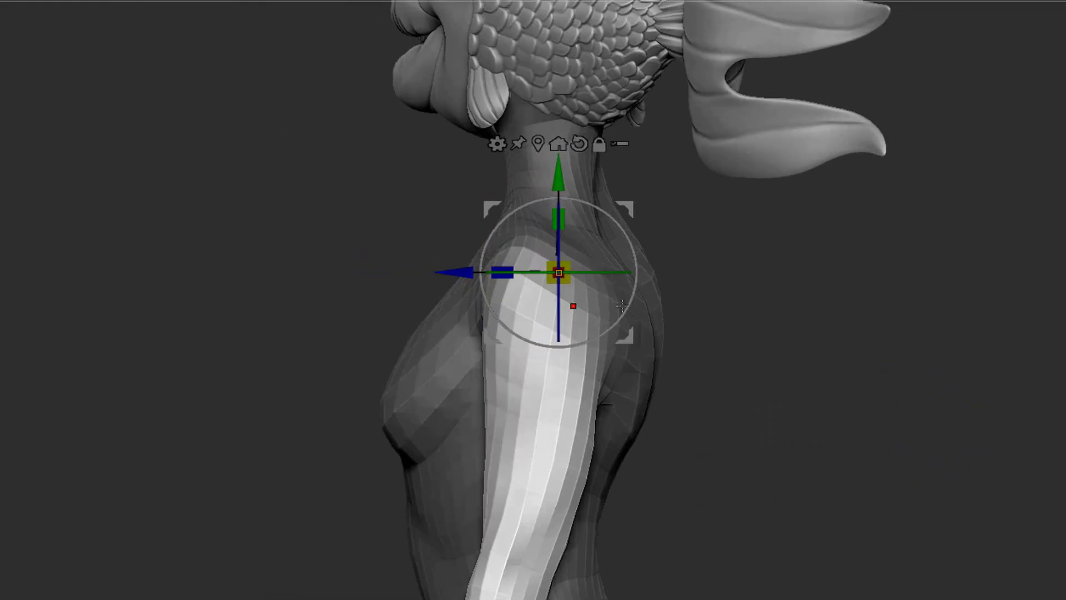
drag(559, 333, 586, 322)
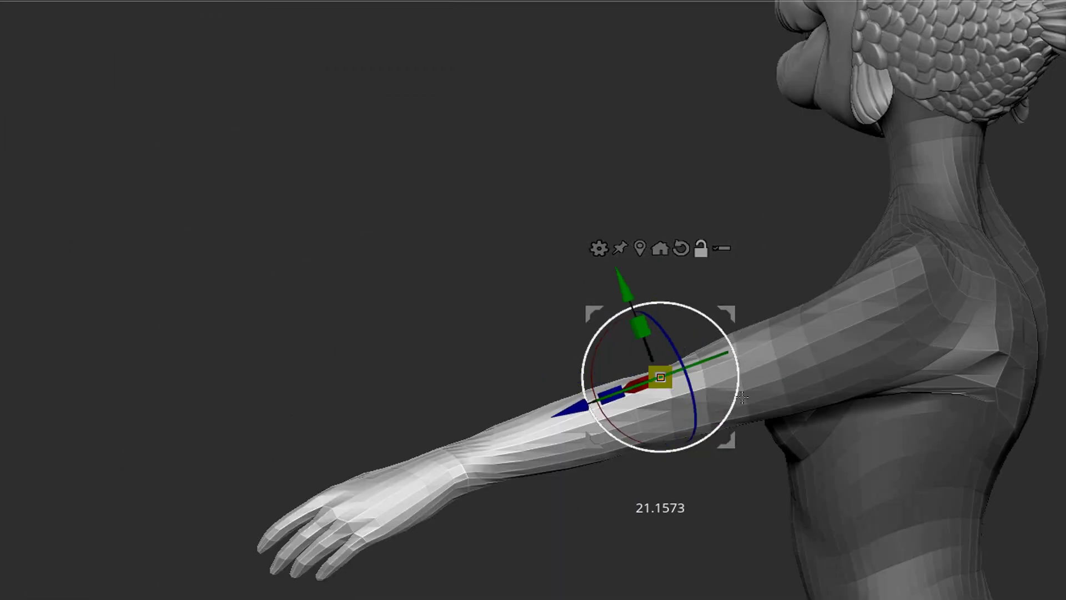
drag(583, 411, 597, 422)
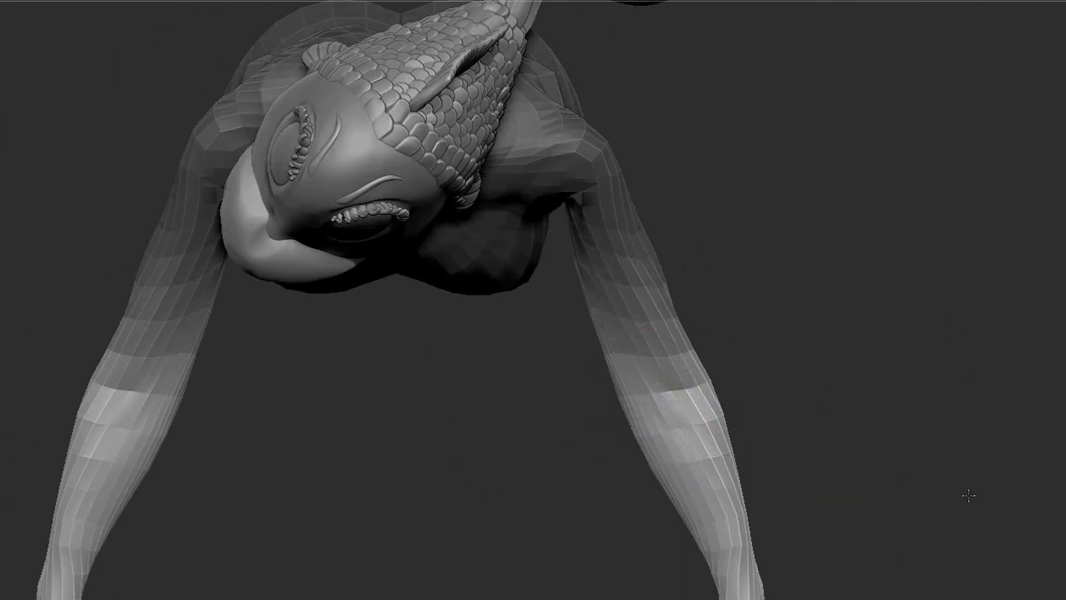
drag(968, 496, 973, 95)
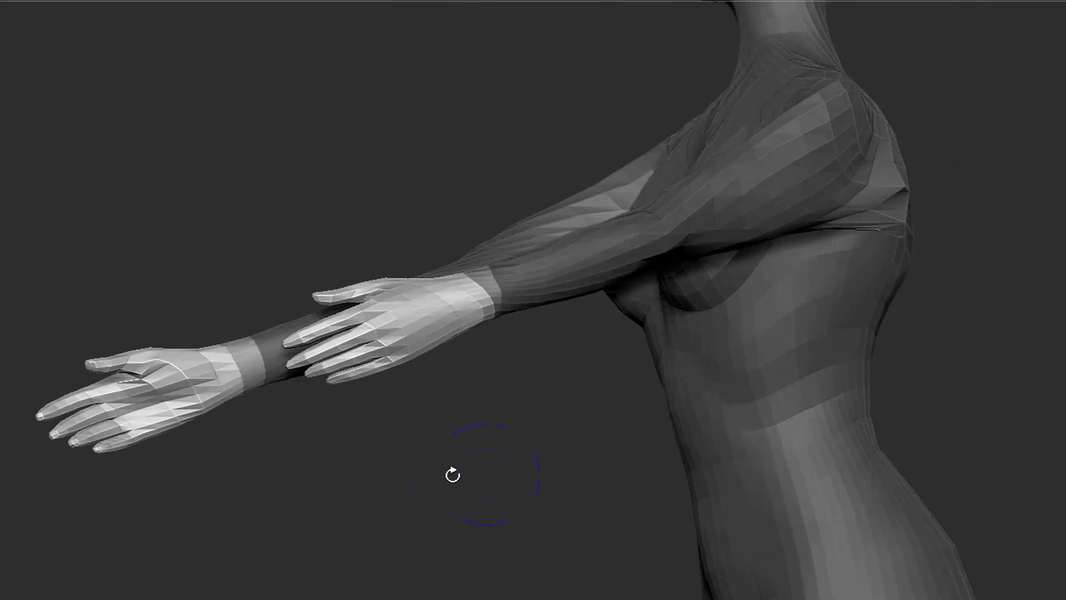
drag(452, 474, 466, 489)
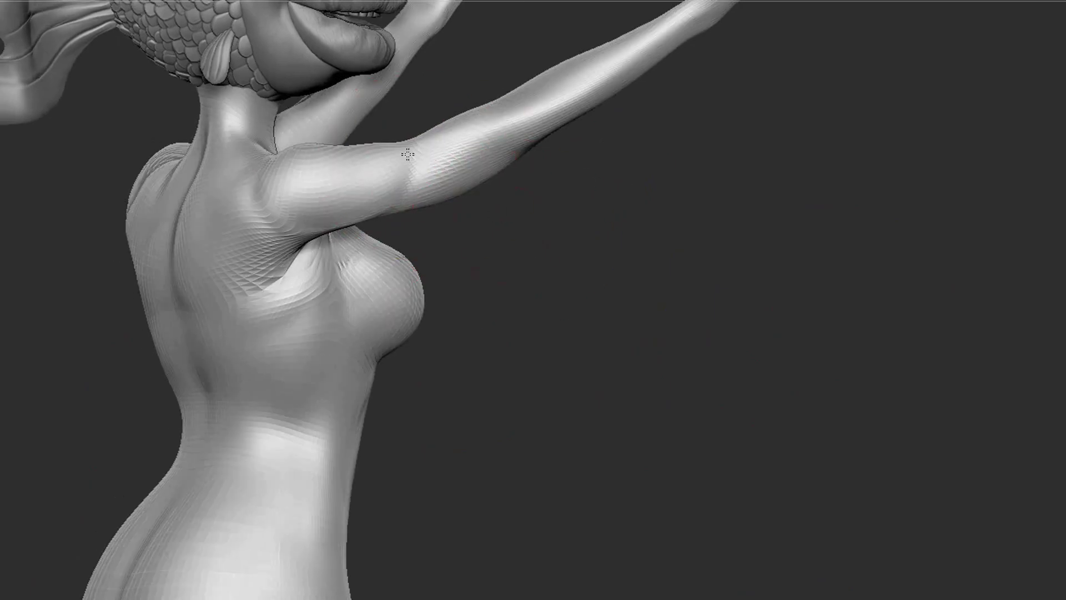
Sculpt the elbows and forearms of the raised arms, smoothing the distorted bends
mouse_move(408, 154)
mouse_down()
mouse_move(527, 276)
mouse_move(560, 373)
mouse_up()
mouse_move(135, 158)
mouse_down()
mouse_move(647, 314)
mouse_move(198, 181)
mouse_move(726, 385)
mouse_move(586, 231)
mouse_move(516, 245)
mouse_move(198, 201)
mouse_up()
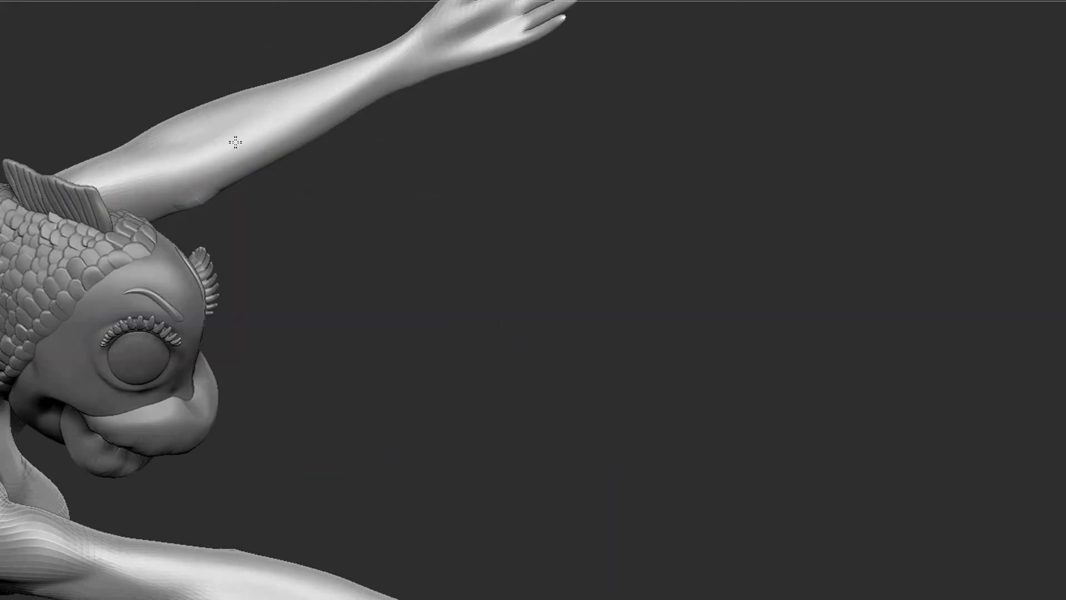
mouse_move(235, 142)
mouse_down()
mouse_move(350, 114)
mouse_move(542, 164)
mouse_move(583, 264)
mouse_move(410, 189)
mouse_up()
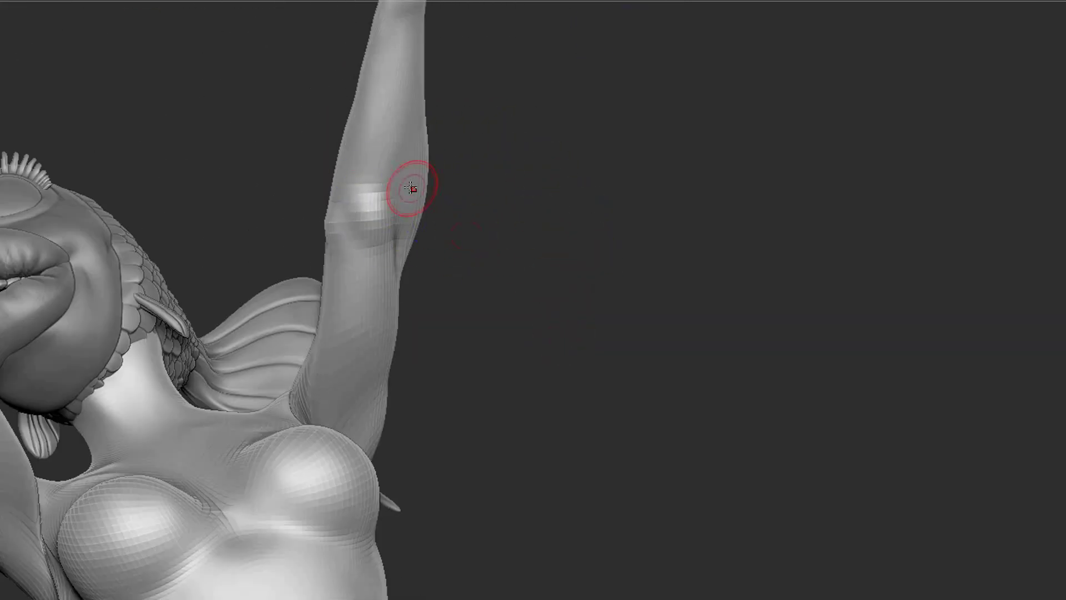
drag(542, 111, 599, 272)
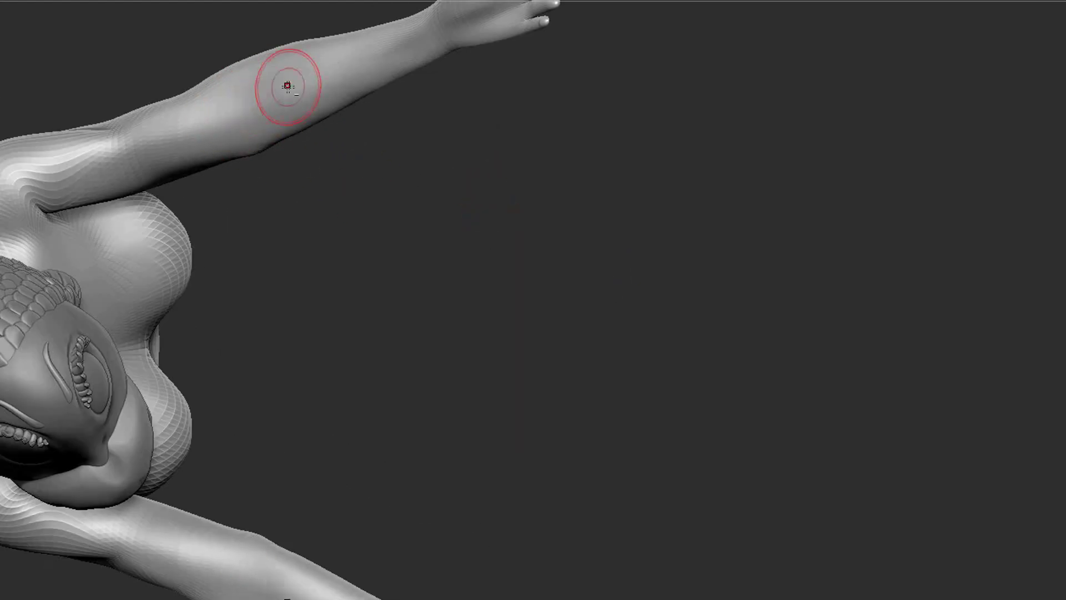
mouse_move(287, 86)
mouse_down()
mouse_move(562, 210)
mouse_move(497, 244)
mouse_move(554, 195)
mouse_move(233, 321)
mouse_move(191, 315)
mouse_move(214, 305)
mouse_move(511, 326)
mouse_move(184, 311)
mouse_move(785, 309)
mouse_move(264, 272)
mouse_move(160, 236)
mouse_move(389, 233)
mouse_move(585, 181)
mouse_move(142, 246)
mouse_up()
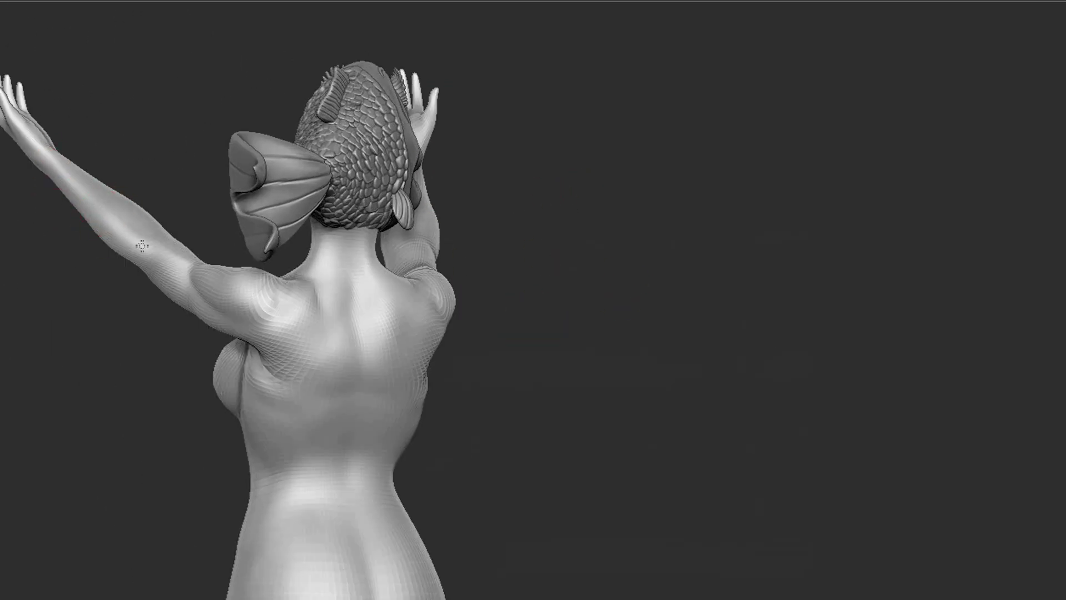
Shape the upper arms and shoulders, building up the deltoids where the arms join the torso
drag(195, 80, 113, 194)
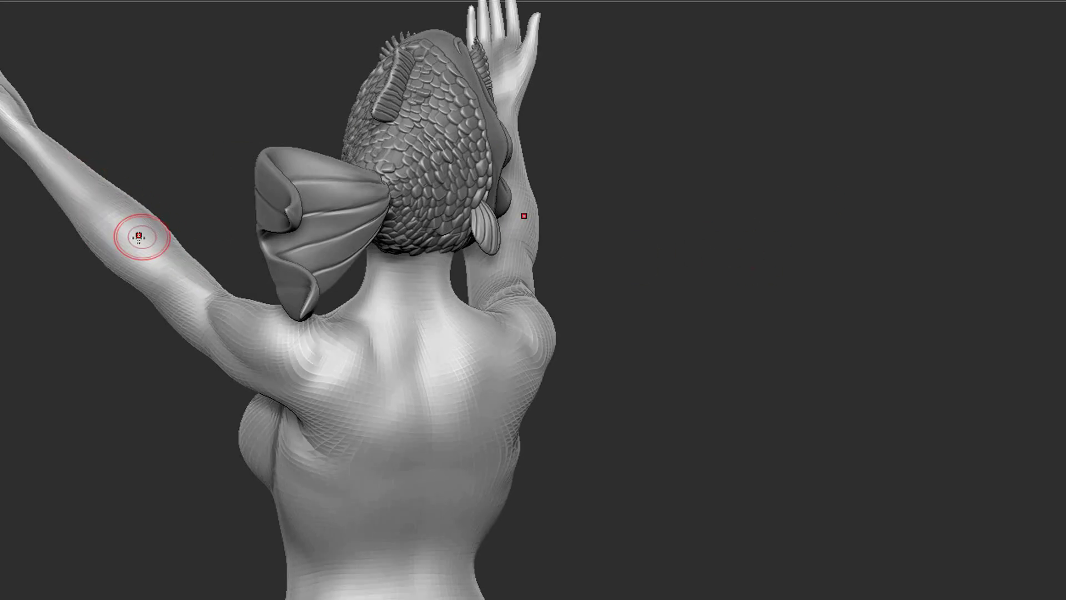
mouse_move(139, 237)
mouse_down()
mouse_move(692, 142)
mouse_move(821, 305)
mouse_move(672, 341)
mouse_move(726, 412)
mouse_move(830, 383)
mouse_move(900, 316)
mouse_move(318, 248)
mouse_up()
mouse_move(468, 82)
mouse_down()
mouse_move(428, 226)
mouse_move(242, 192)
mouse_up()
mouse_move(242, 227)
mouse_down()
mouse_move(649, 498)
mouse_move(395, 258)
mouse_move(486, 291)
mouse_move(278, 226)
mouse_move(257, 198)
mouse_move(267, 173)
mouse_move(595, 466)
mouse_move(318, 289)
mouse_up()
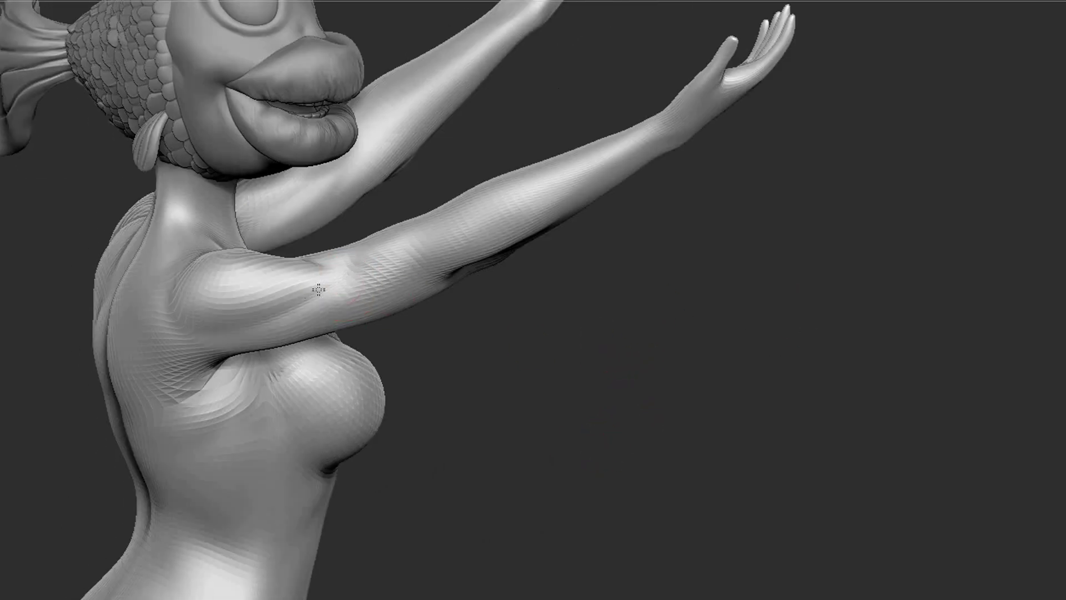
drag(261, 323, 334, 267)
mouse_move(255, 318)
mouse_down()
mouse_move(544, 345)
mouse_move(251, 255)
mouse_move(312, 88)
mouse_up()
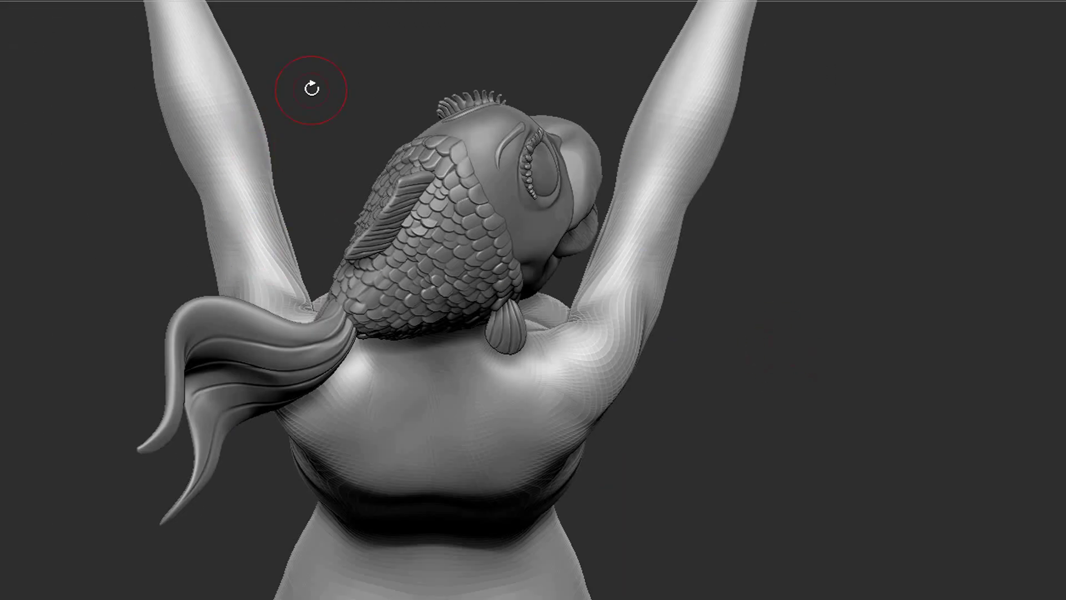
Sculpt the neck tendons, collarbones and upper chest on the front of the torso
drag(240, 97, 768, 265)
mouse_move(825, 220)
mouse_down()
mouse_move(507, 311)
mouse_move(135, 164)
mouse_move(377, 150)
mouse_move(551, 272)
mouse_move(400, 302)
mouse_up()
key(space)
mouse_move(583, 309)
mouse_down()
mouse_move(623, 237)
mouse_move(454, 178)
mouse_up()
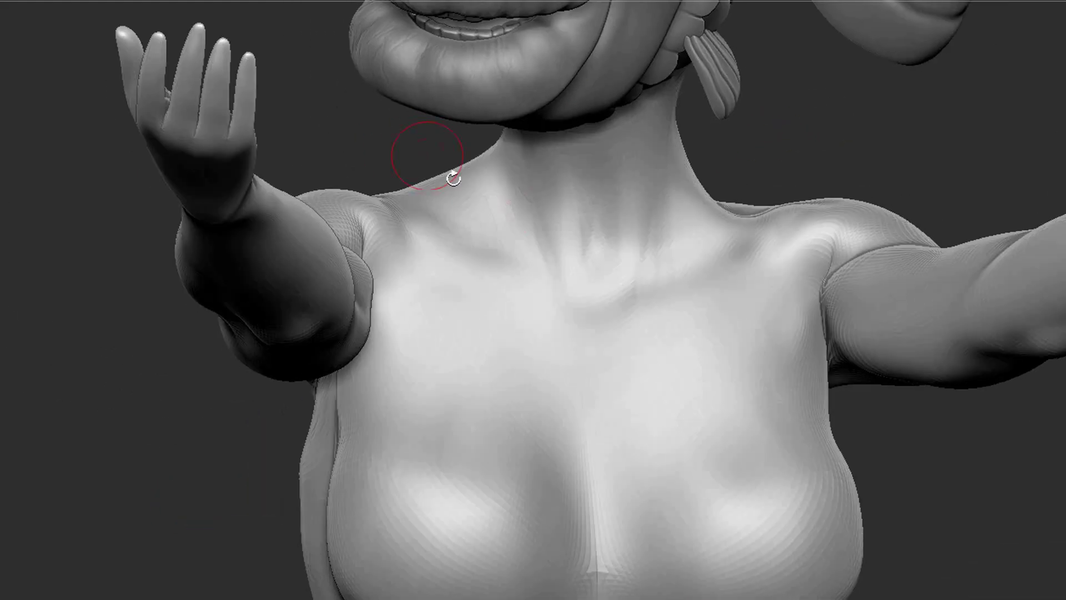
drag(636, 270, 702, 161)
drag(655, 96, 451, 322)
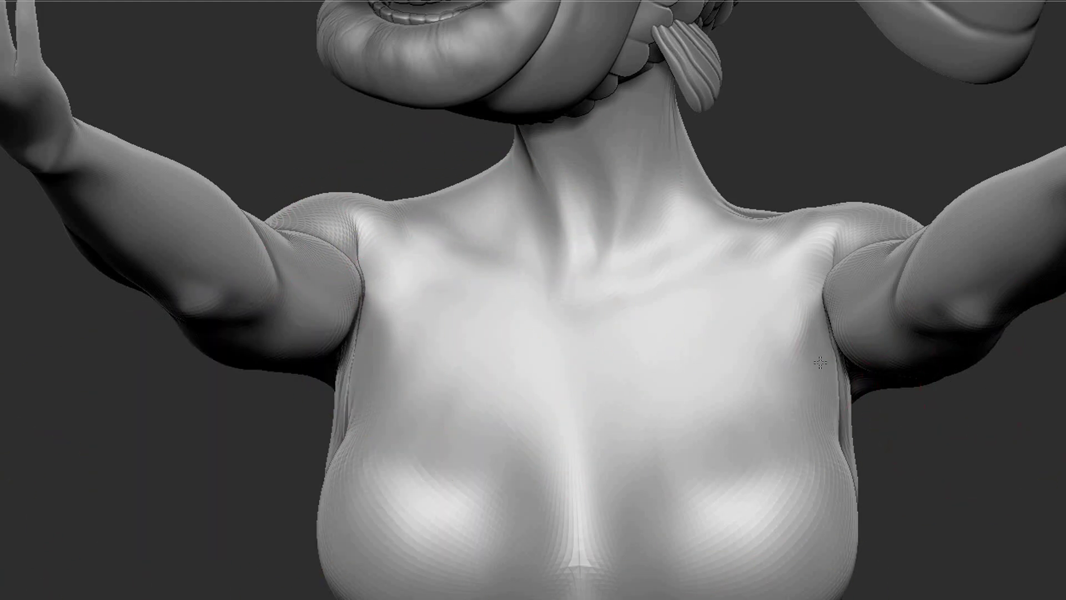
drag(820, 362, 665, 309)
Carve the spine groove and build up the muscles beside it on the upper back
right_drag(349, 170, 346, 157)
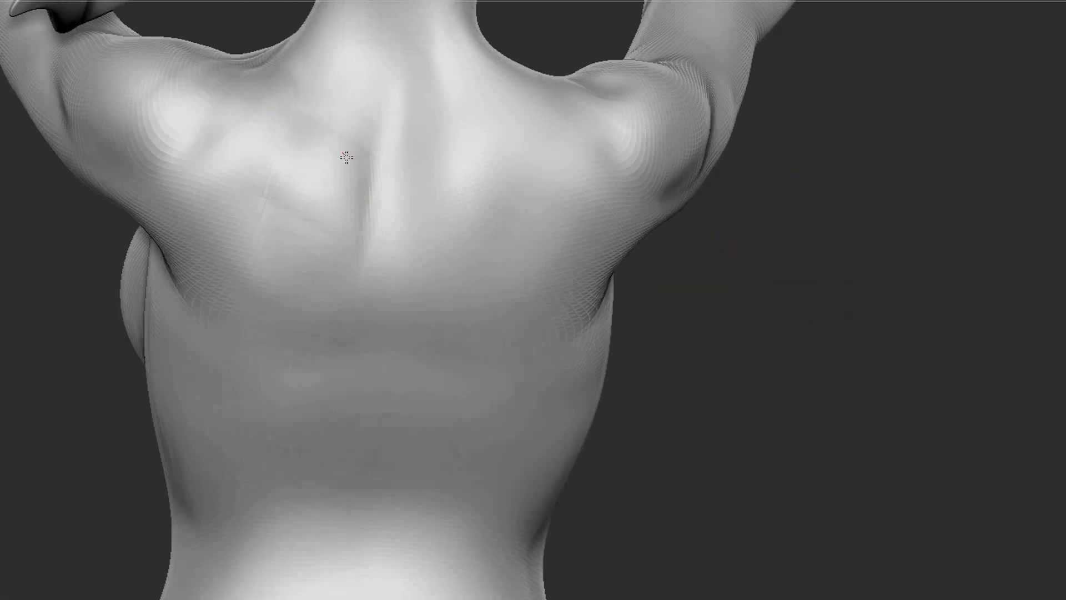
right_drag(401, 124, 341, 247)
mouse_move(296, 199)
right_down()
mouse_move(777, 445)
mouse_move(197, 488)
right_up()
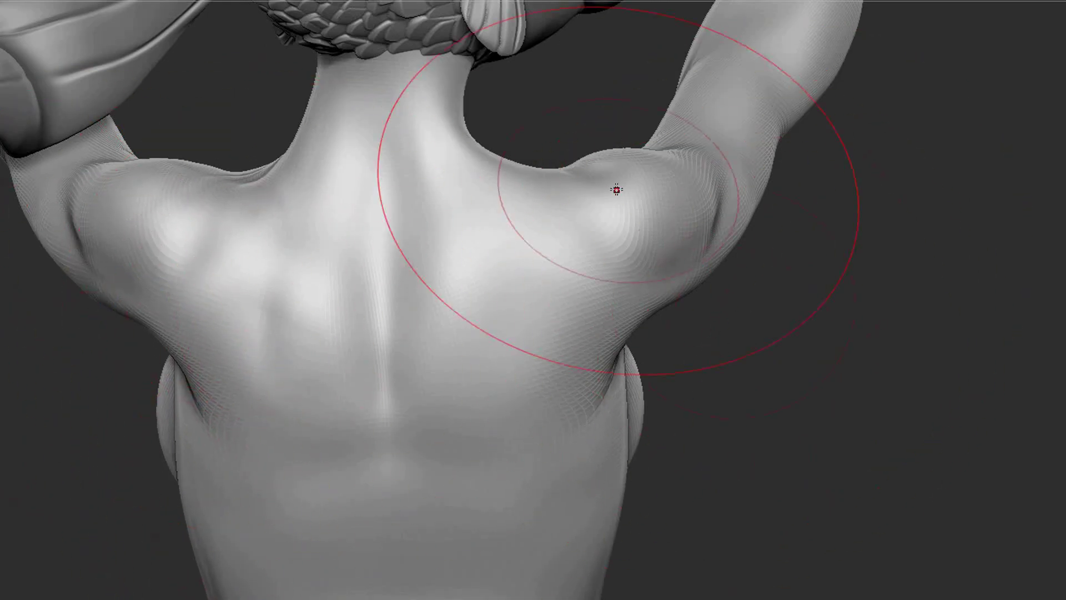
mouse_move(228, 192)
right_down()
mouse_move(809, 309)
mouse_move(357, 333)
mouse_move(228, 352)
mouse_move(451, 594)
mouse_move(519, 250)
mouse_move(802, 374)
mouse_move(499, 312)
mouse_move(605, 309)
right_up()
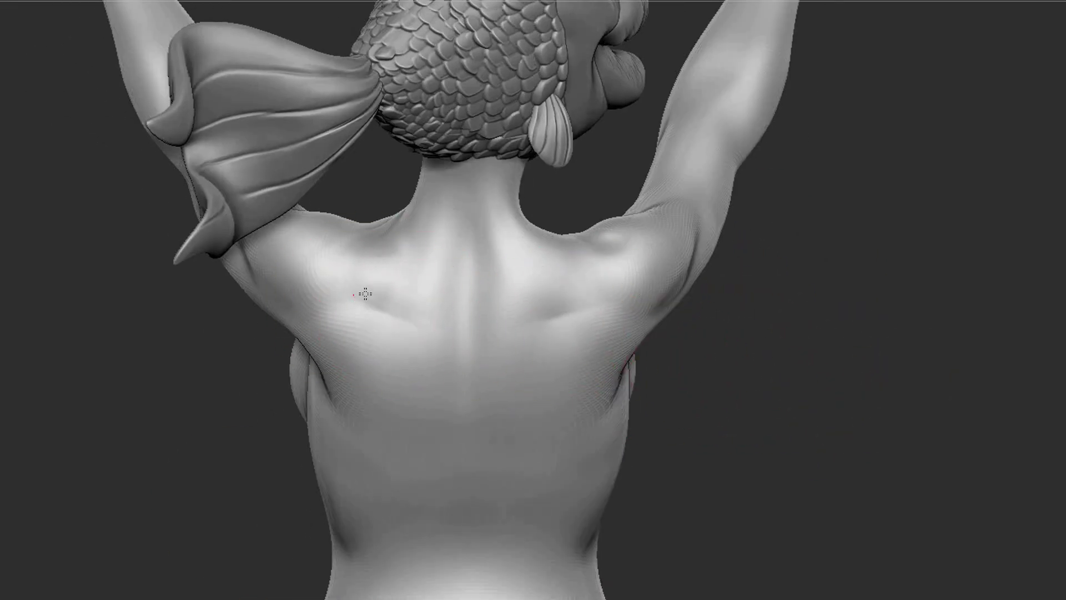
Define both shoulder blades and smooth the back muscles below the armpits
right_drag(365, 294, 541, 351)
mouse_move(404, 329)
right_down()
mouse_move(864, 409)
mouse_move(773, 324)
mouse_move(464, 385)
right_up()
right_drag(638, 332, 541, 347)
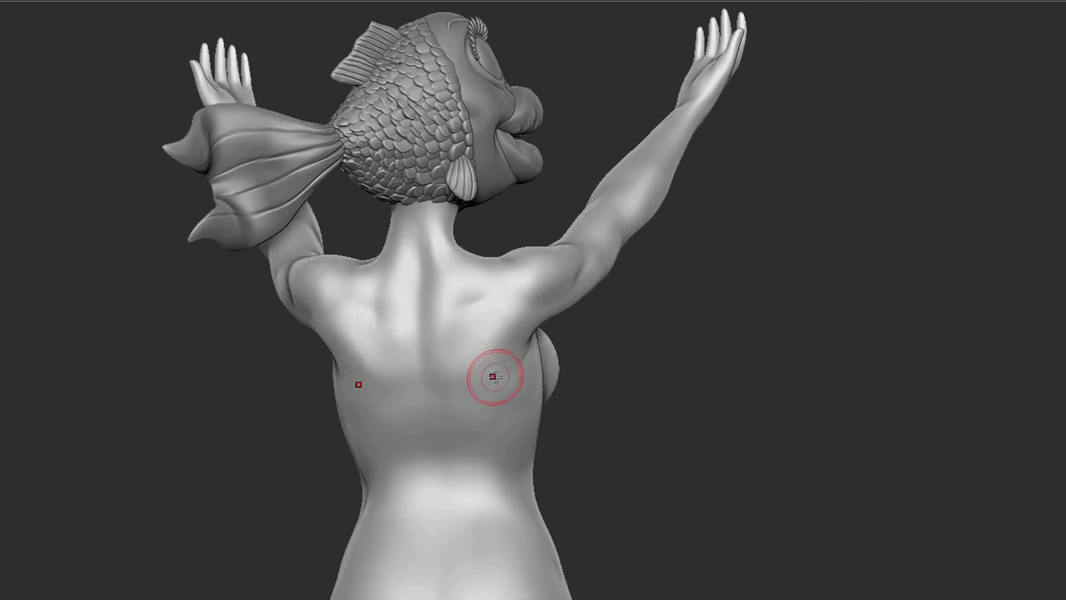
right_drag(494, 377, 341, 313)
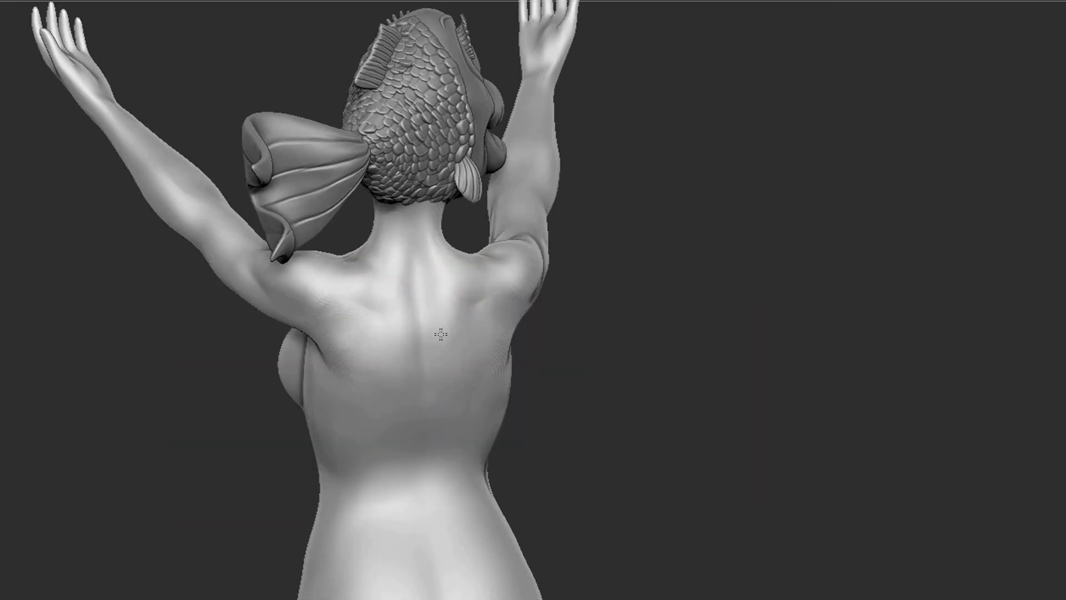
right_drag(440, 334, 400, 317)
Round out the breasts using the Inflat brush with Z Intensity 5 and an adjusted draw size
key(space)
right_drag(714, 244, 400, 325)
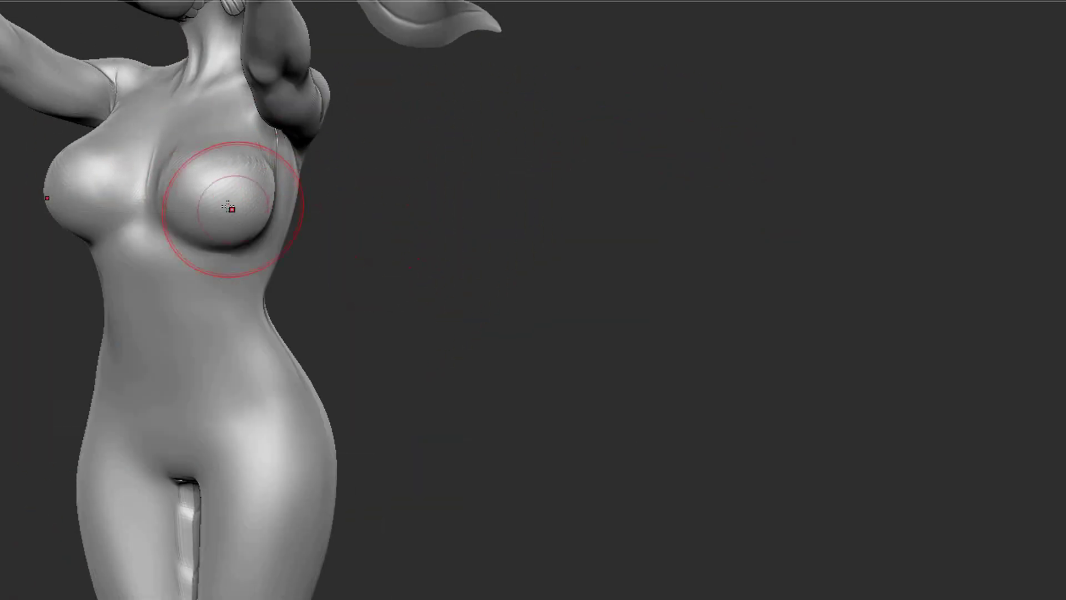
right_drag(226, 210, 538, 276)
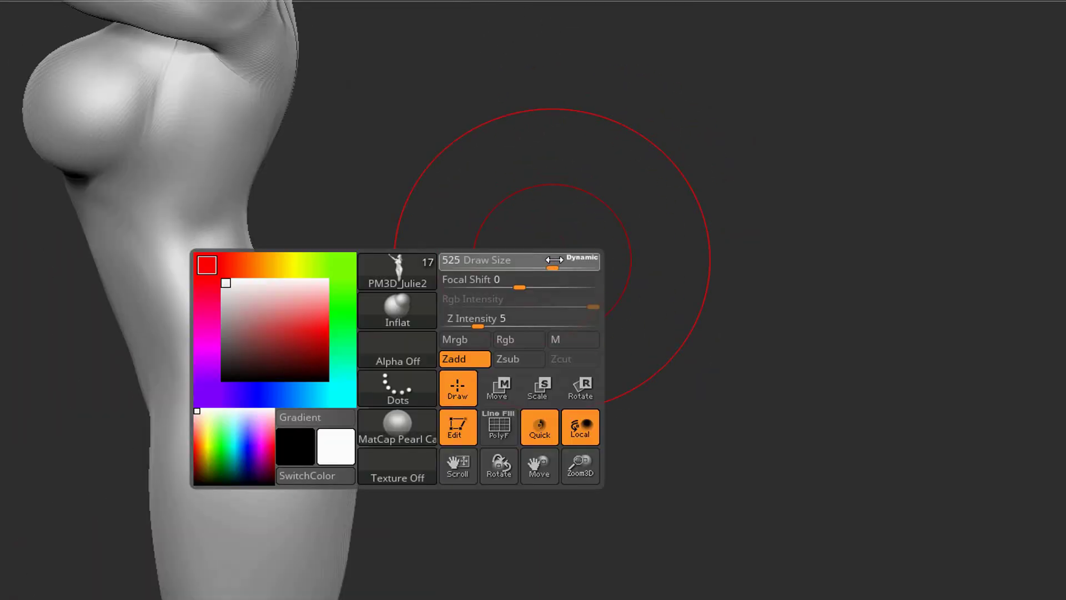
mouse_move(553, 259)
right_down()
mouse_move(352, 312)
mouse_move(489, 290)
mouse_move(483, 333)
mouse_move(673, 279)
mouse_move(521, 231)
mouse_move(445, 233)
mouse_move(552, 179)
mouse_move(594, 3)
right_up()
Build up the hip bones and shape the lower abdomen on both sides
key(space)
right_drag(276, 445, 426, 378)
right_drag(357, 368, 357, 341)
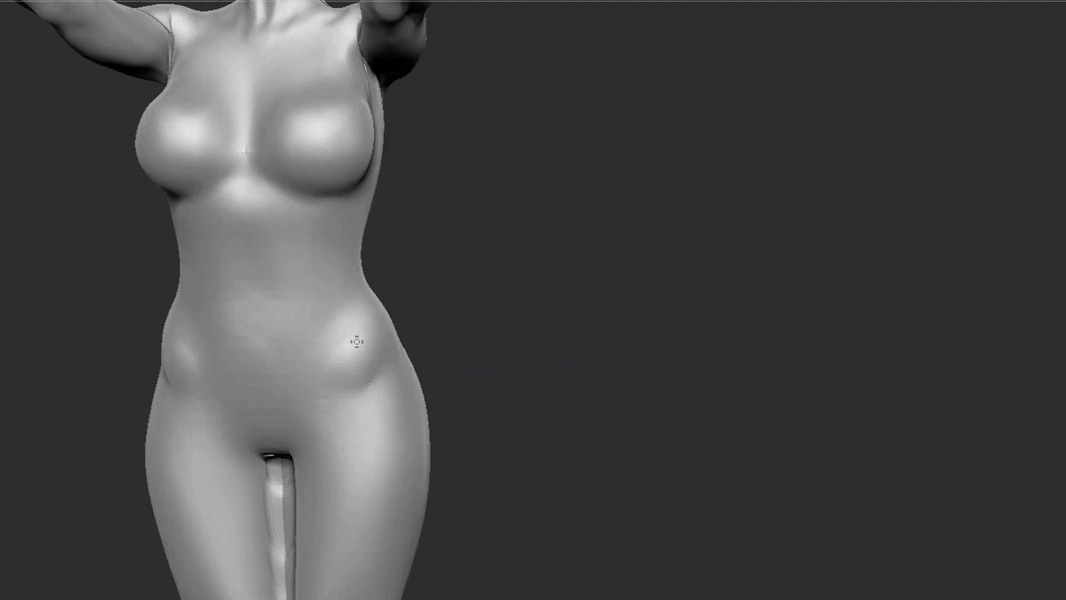
right_drag(302, 285, 435, 429)
Sculpt the spine furrow and muscles of the lower back above the buttocks
key(space)
right_drag(679, 301, 440, 300)
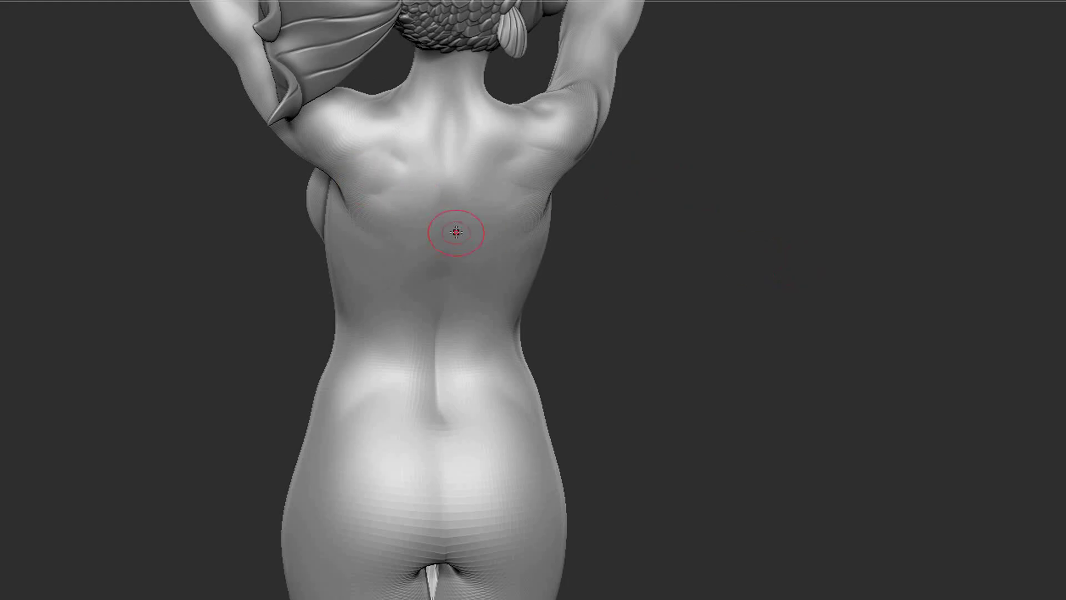
drag(453, 231, 642, 245)
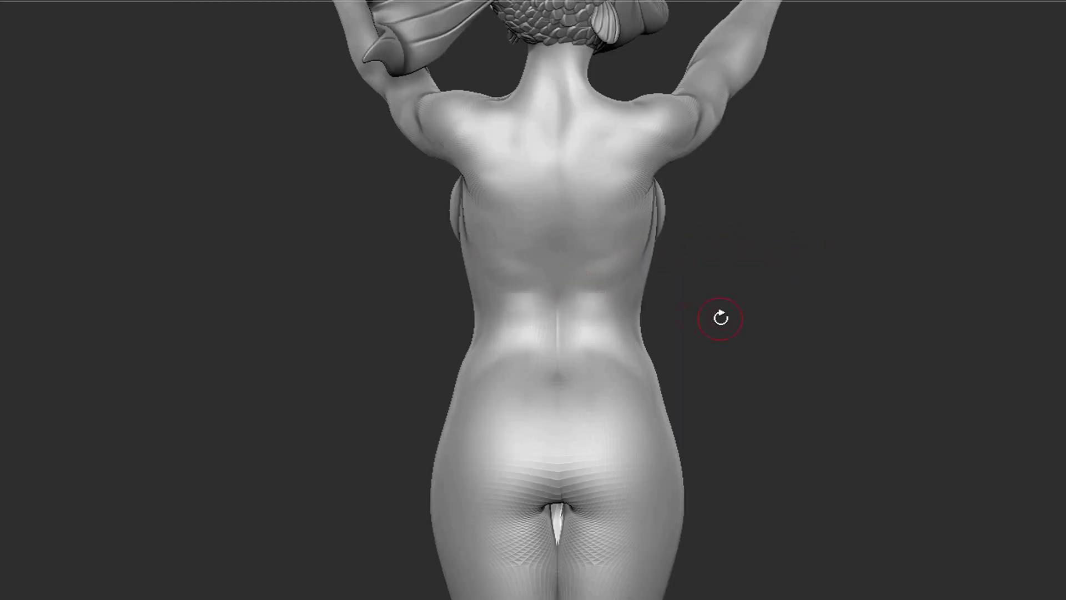
Refine the waist, abdomen and rib cage along the sides of the torso
mouse_move(721, 318)
mouse_down()
mouse_move(626, 305)
mouse_move(759, 283)
mouse_move(695, 329)
mouse_move(683, 367)
mouse_move(731, 339)
mouse_up()
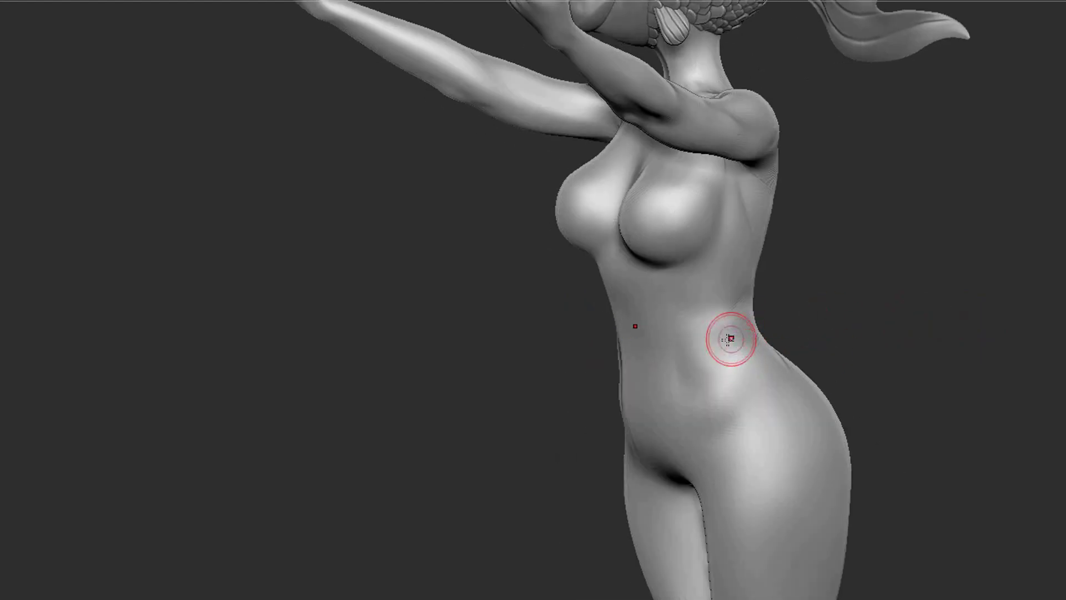
drag(708, 300, 731, 297)
mouse_move(761, 191)
mouse_down()
mouse_move(661, 285)
mouse_move(826, 293)
mouse_move(181, 435)
mouse_up()
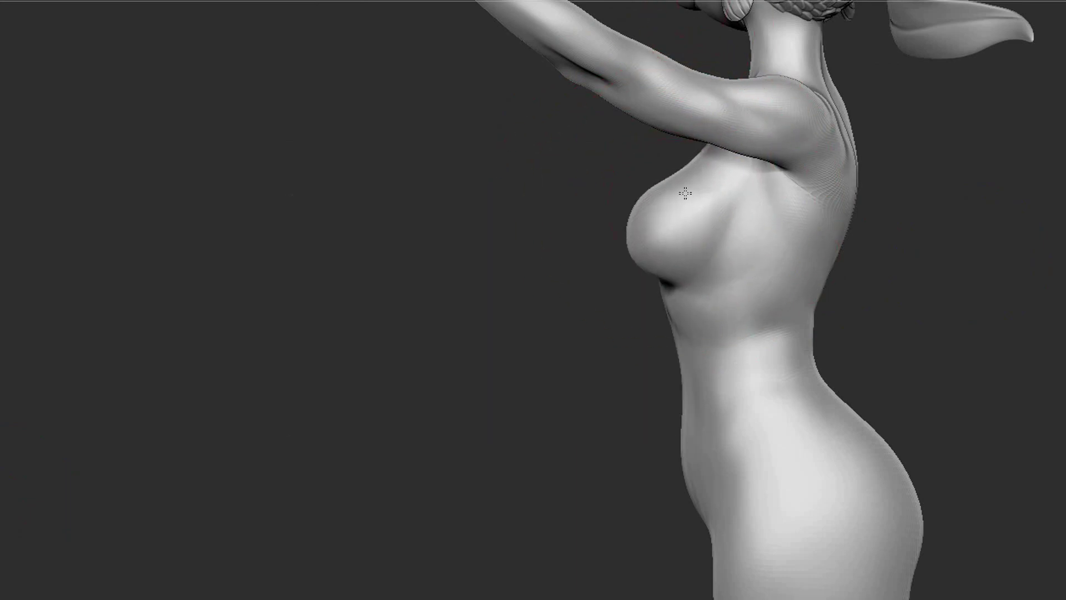
Reshape the breasts into fuller, lower forms and define the creases beneath them and the cleavage
drag(685, 193, 589, 385)
drag(568, 285, 632, 179)
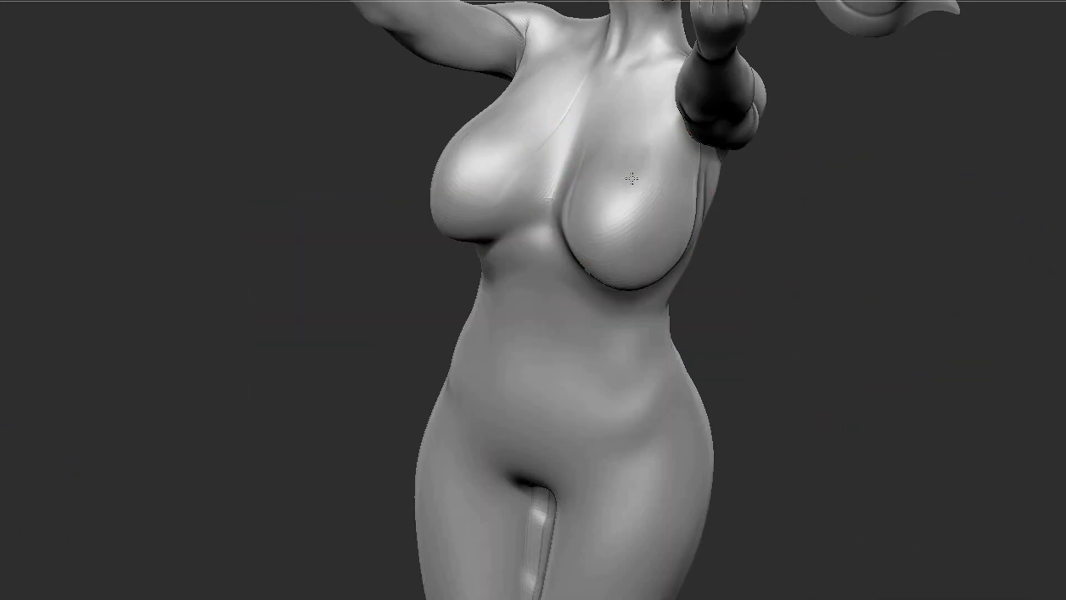
drag(444, 235, 455, 262)
drag(670, 329, 544, 278)
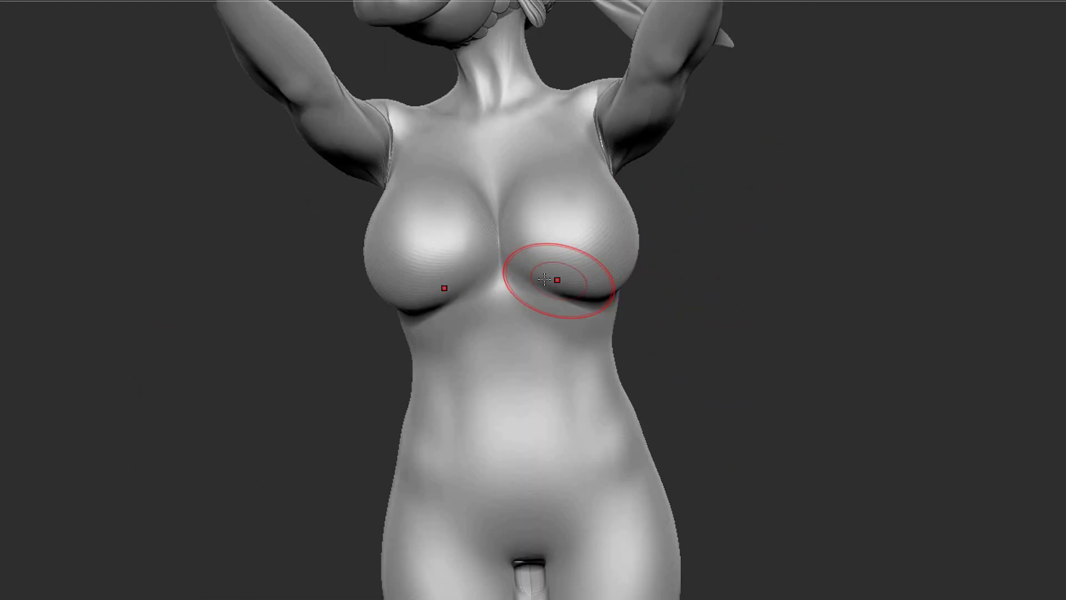
drag(448, 221, 556, 243)
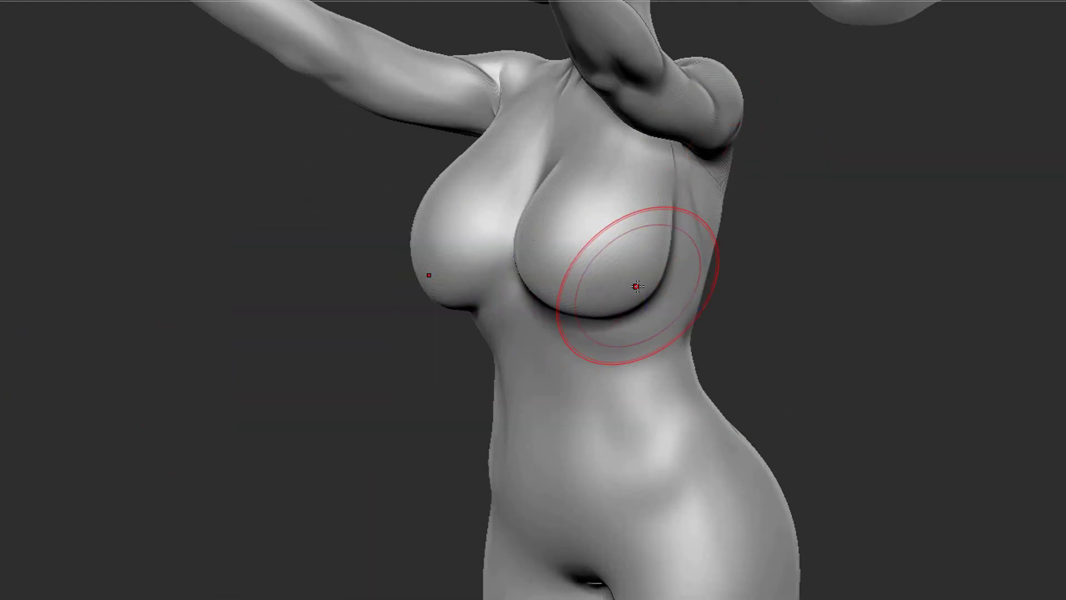
drag(450, 309, 733, 233)
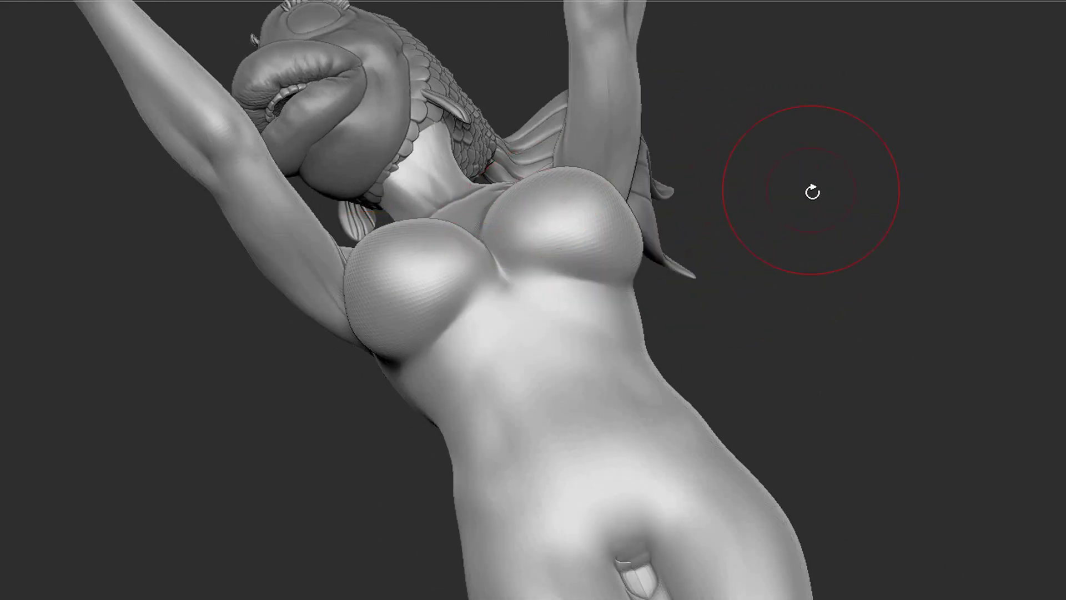
key(space)
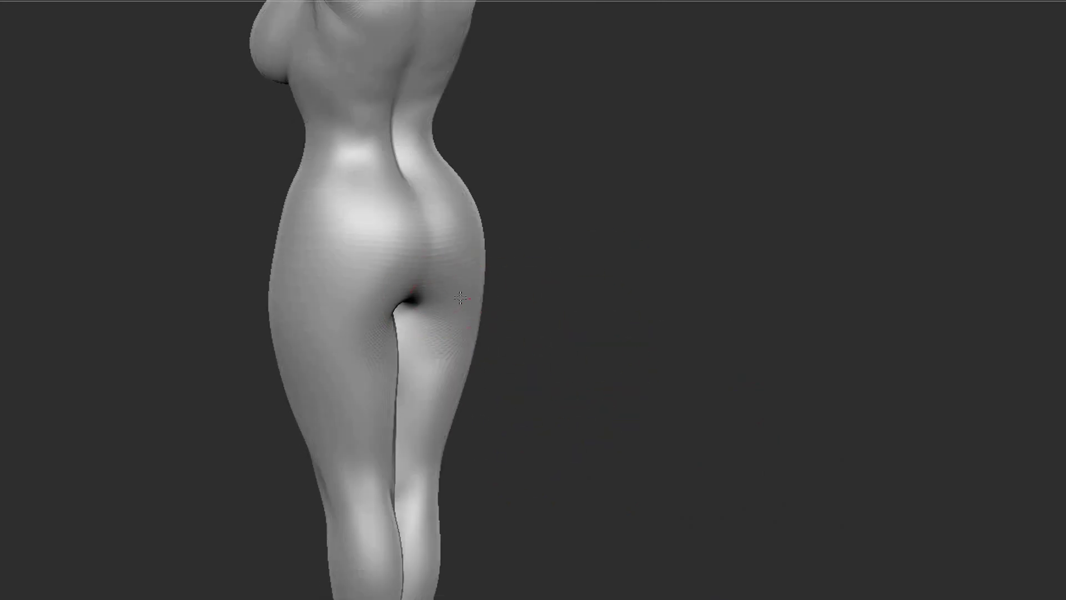
Even out the lower back, buttocks and waist contours of the torso
mouse_move(460, 298)
mouse_down()
mouse_move(759, 271)
mouse_move(657, 334)
mouse_move(643, 300)
mouse_move(519, 426)
mouse_up()
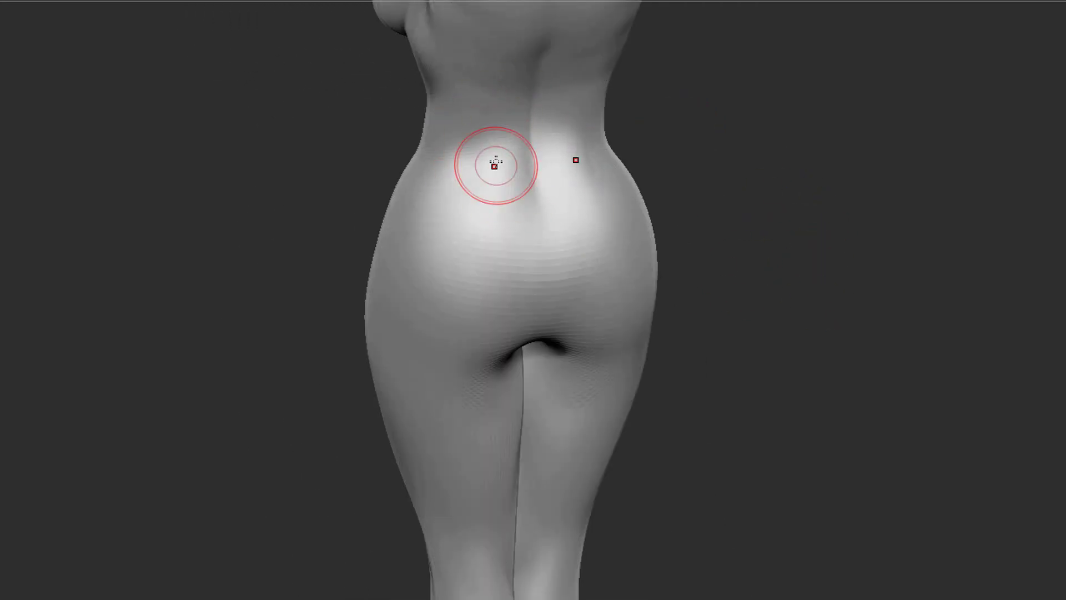
mouse_move(639, 166)
mouse_down()
mouse_move(623, 183)
mouse_move(694, 275)
mouse_move(648, 276)
mouse_move(474, 321)
mouse_move(489, 212)
mouse_up()
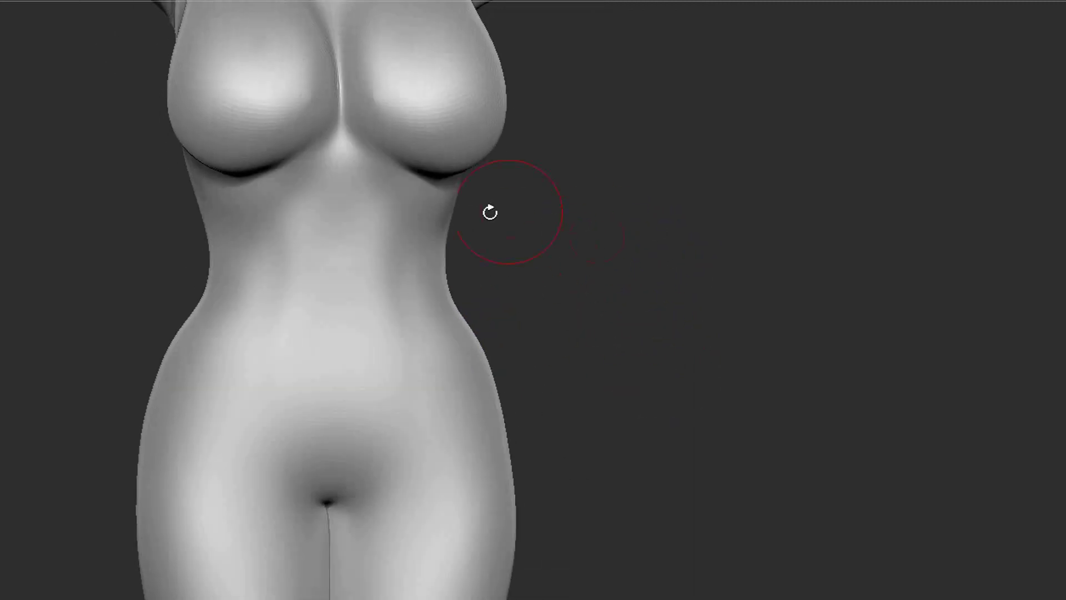
drag(555, 272, 732, 277)
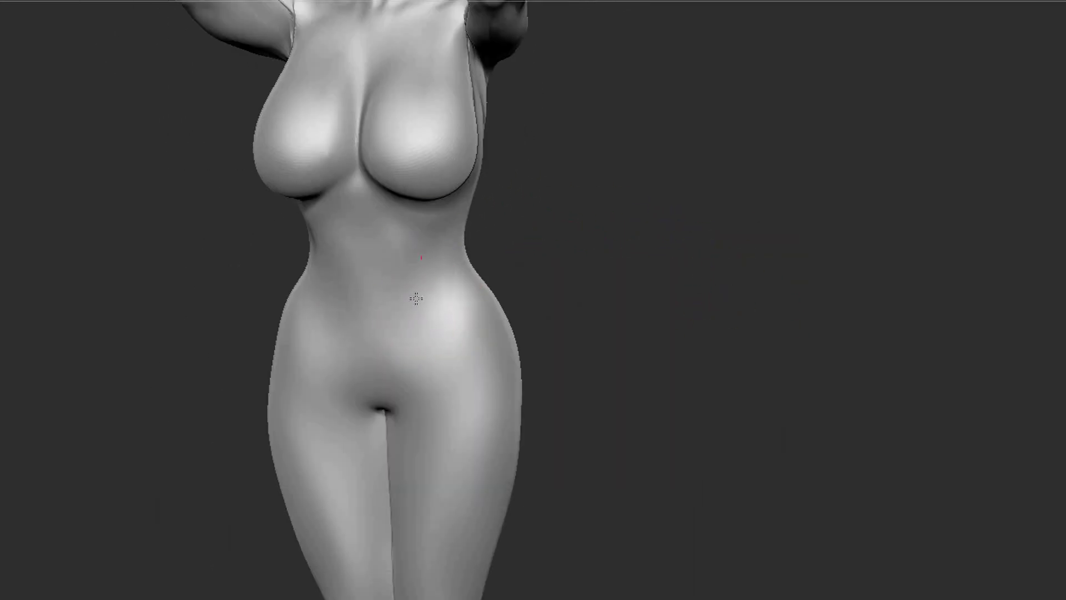
drag(610, 302, 643, 214)
key(space)
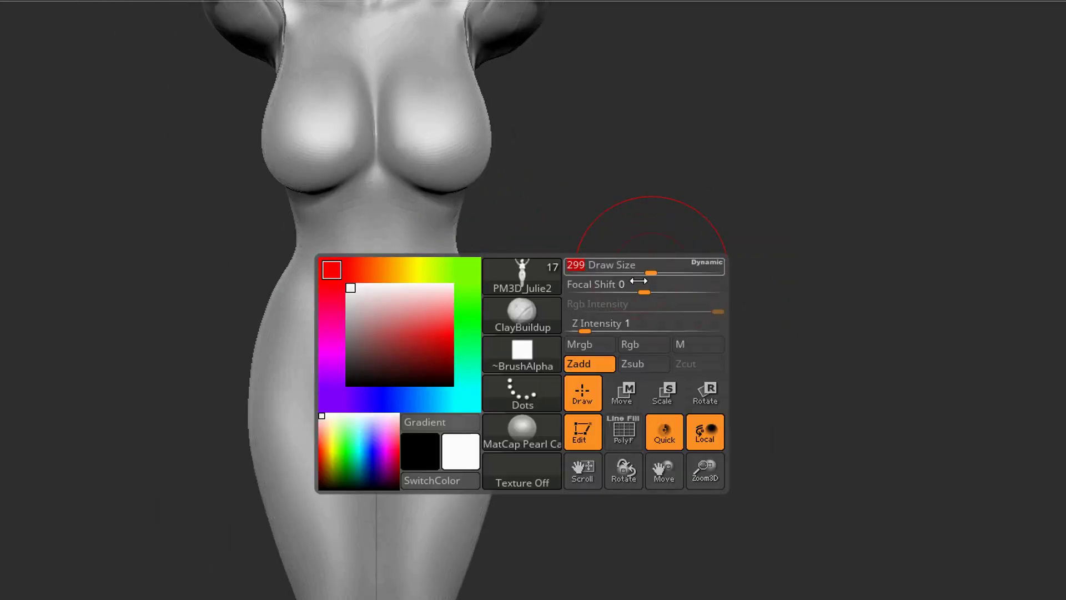
Define the V-shaped lower abdomen and the groin folds where the pelvis meets the thighs
drag(588, 2, 507, 342)
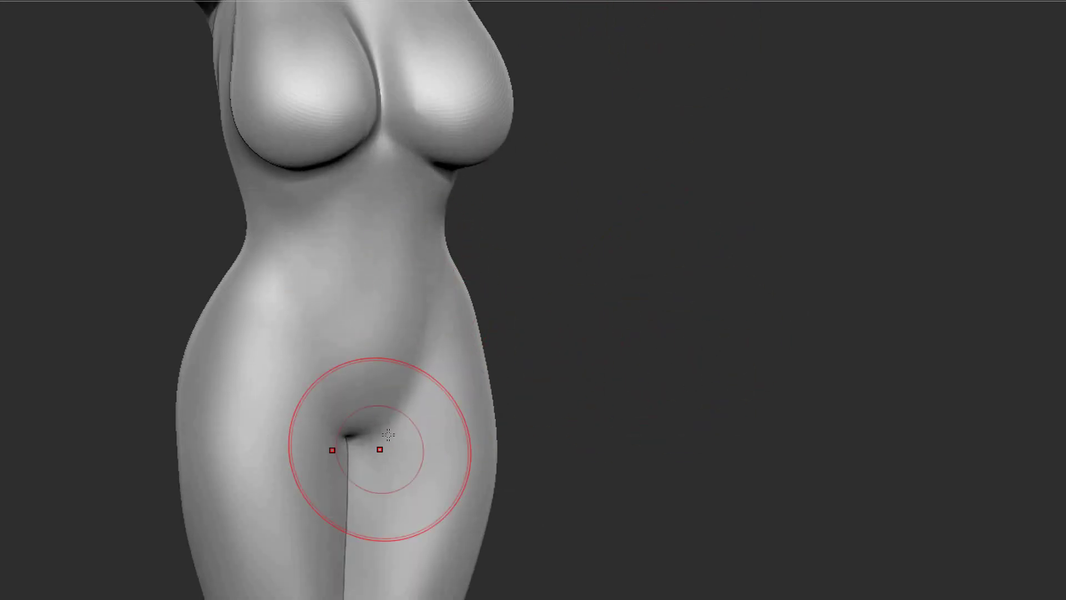
drag(780, 351, 608, 312)
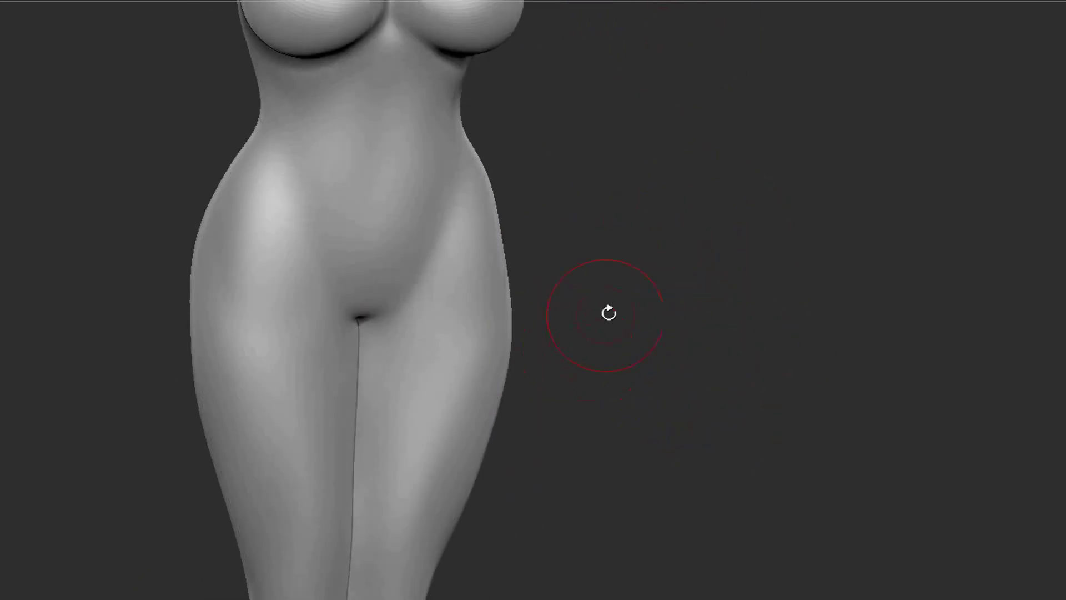
drag(655, 361, 719, 369)
key(b)
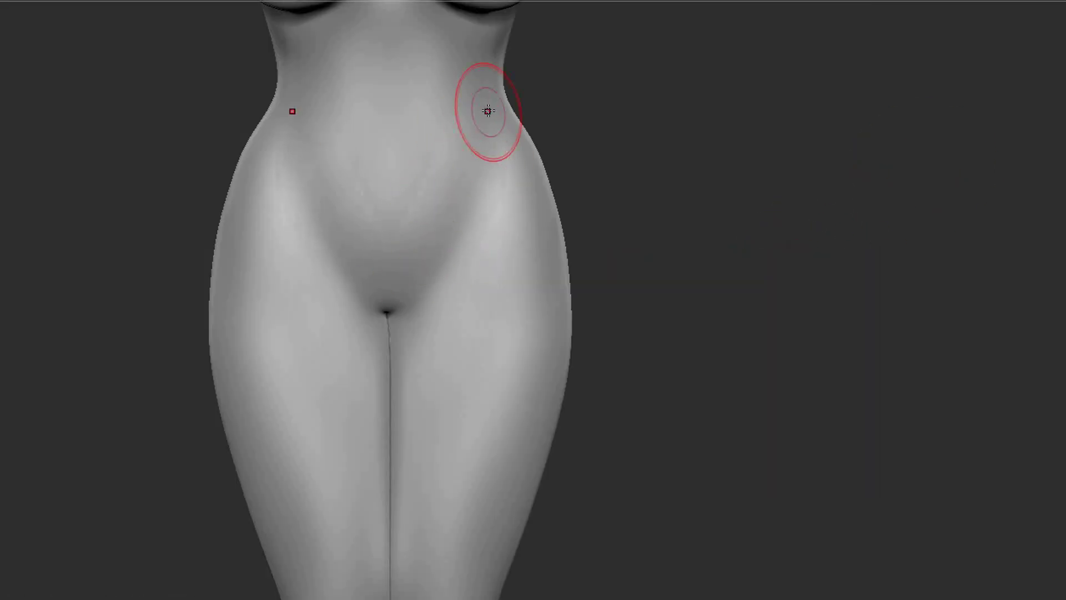
Refine the transition from the waist over the hip bones into the outer thighs
mouse_move(611, 250)
mouse_down()
mouse_move(793, 388)
mouse_move(642, 269)
mouse_up()
key(b)
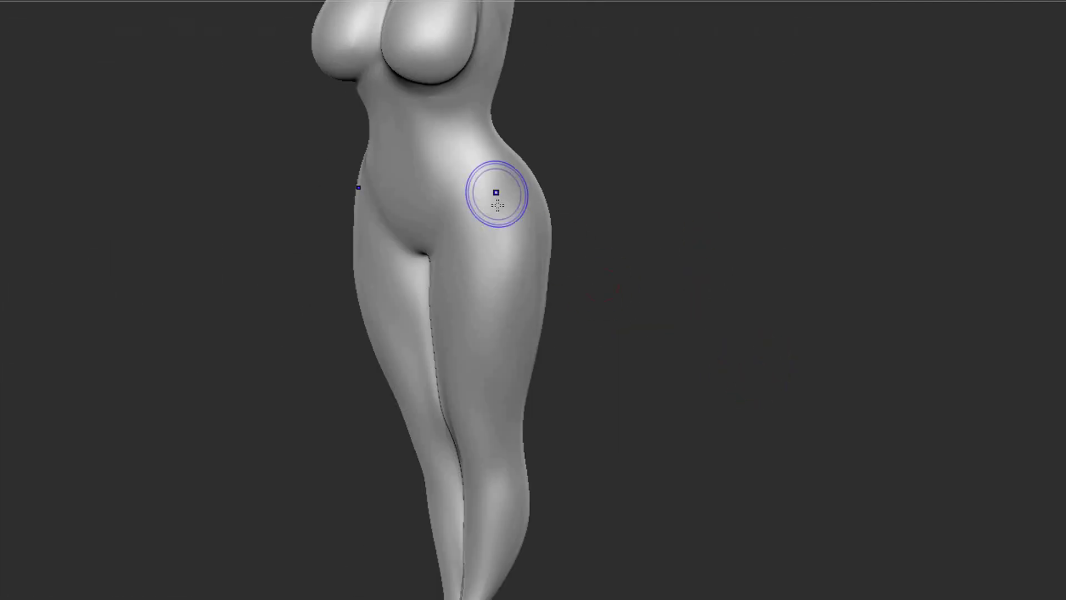
right_drag(498, 204, 524, 259)
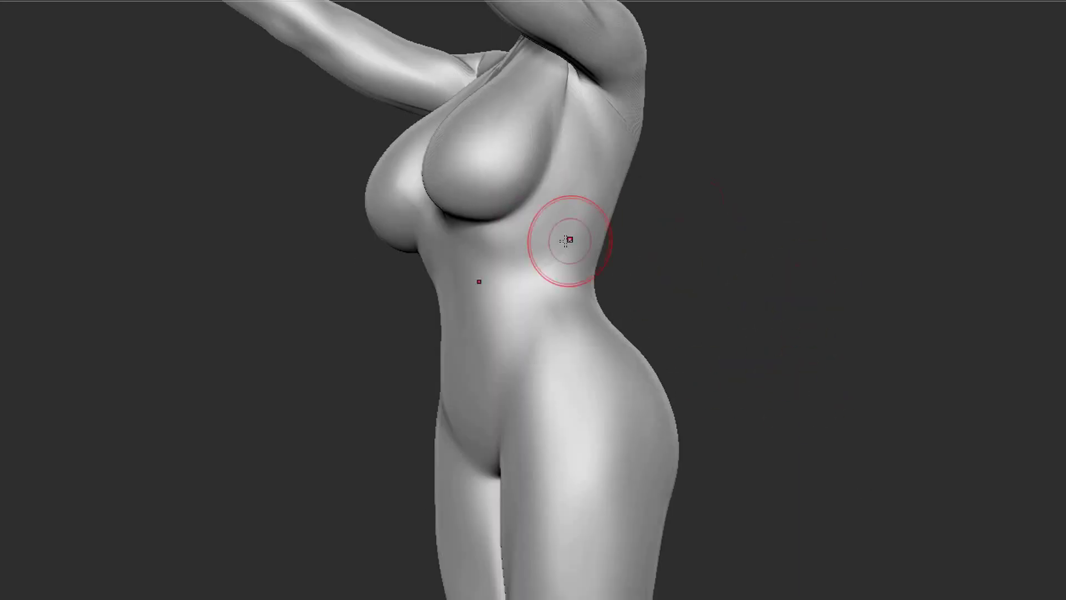
key(b)
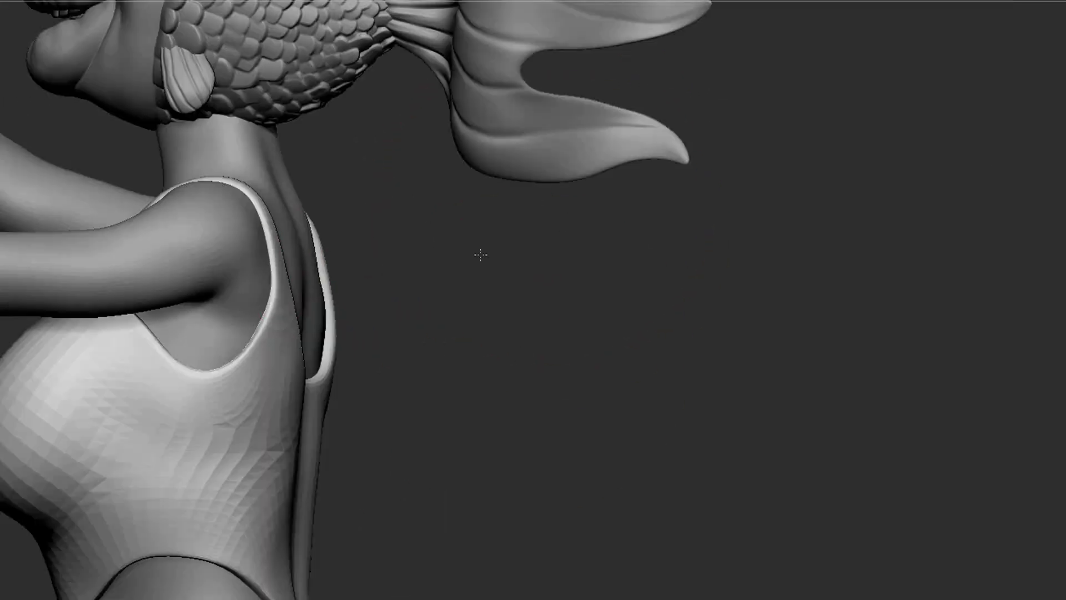
Smooth the tank top and shape its armholes and back neckline around the shoulders
drag(476, 255, 297, 195)
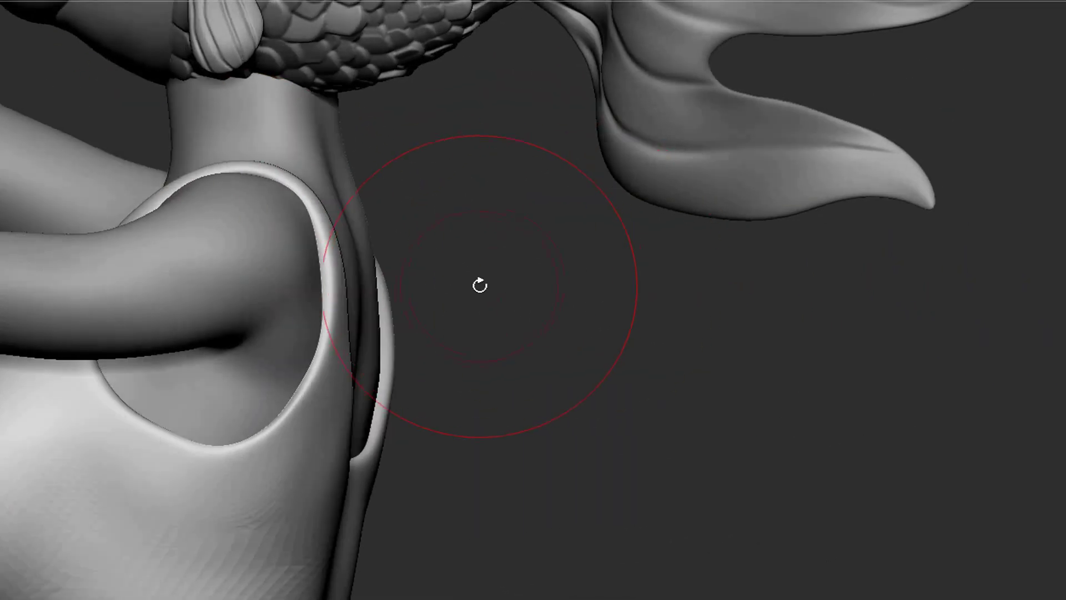
drag(481, 285, 552, 310)
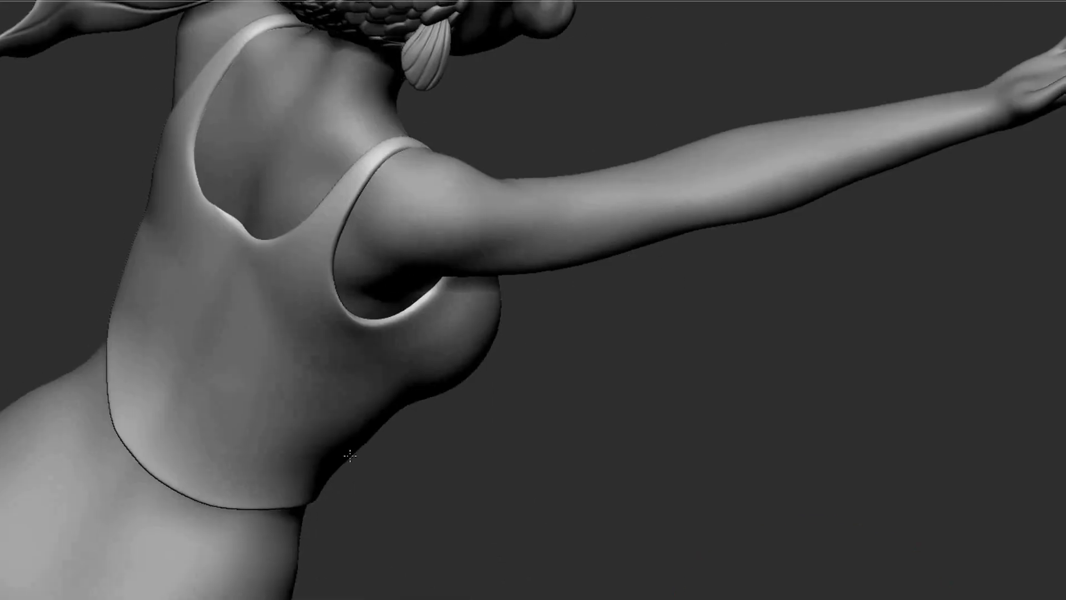
drag(350, 455, 305, 358)
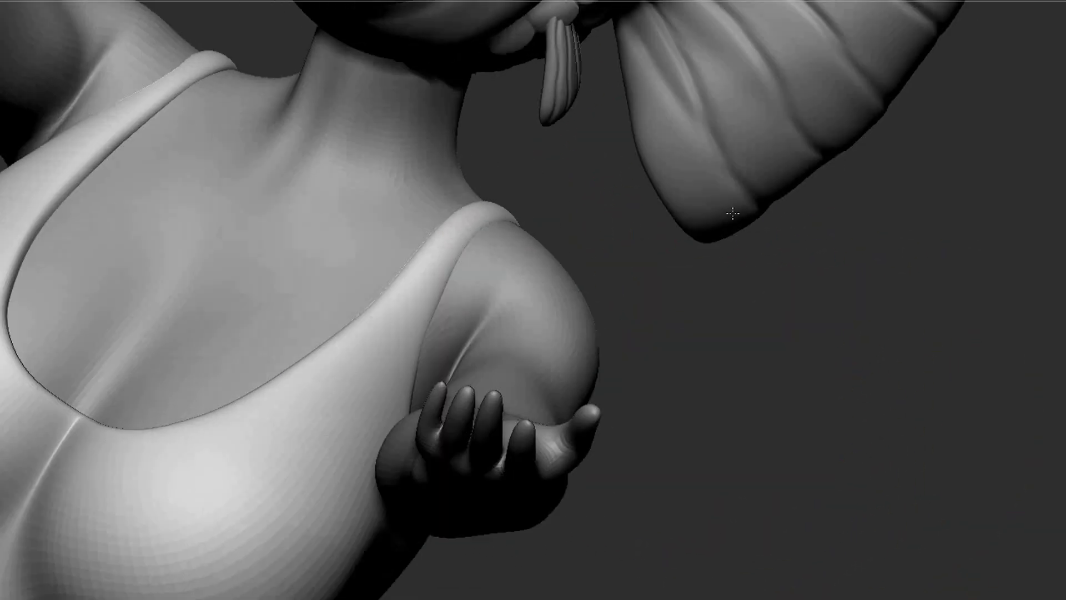
Fit the tank top's straps and front and back necklines closely to the shoulders, chest and back
drag(733, 214, 155, 76)
mouse_move(930, 421)
mouse_down()
mouse_move(221, 317)
mouse_move(762, 221)
mouse_move(611, 277)
mouse_move(332, 428)
mouse_move(852, 331)
mouse_up()
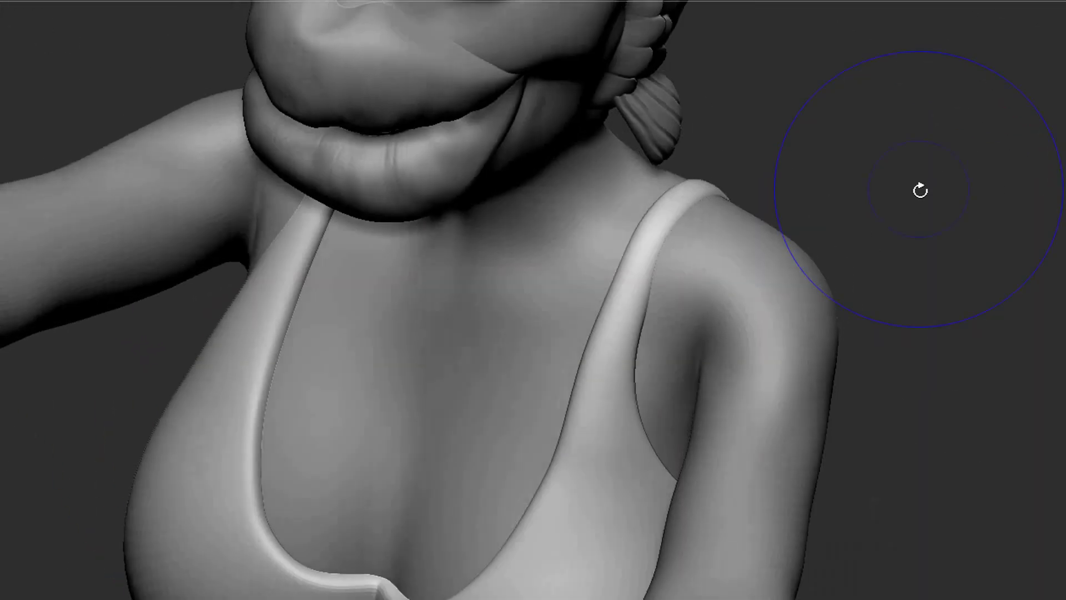
drag(921, 190, 614, 309)
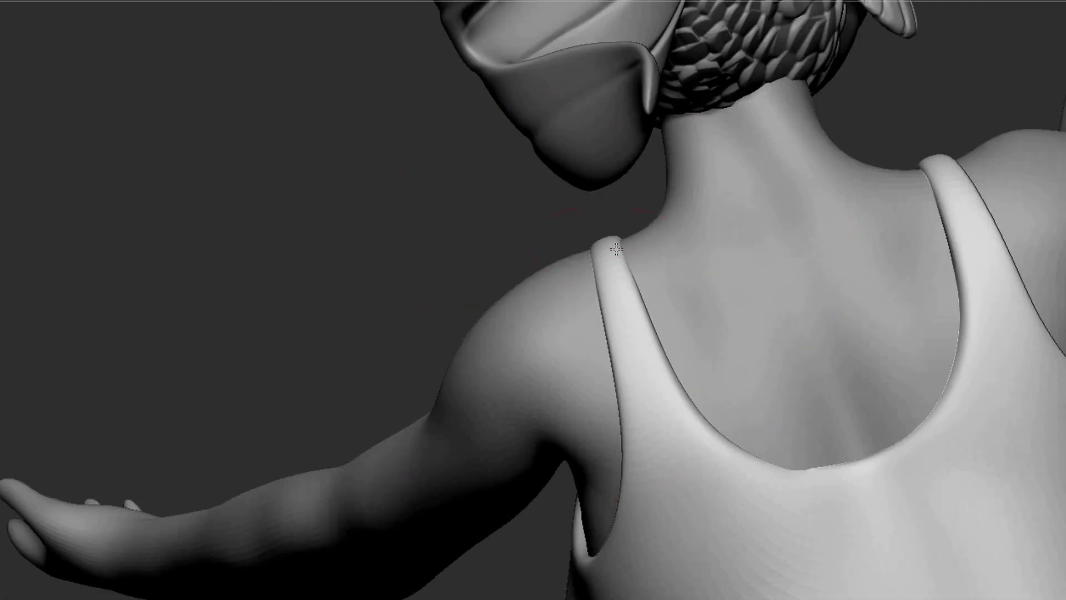
mouse_move(617, 250)
mouse_down()
mouse_move(476, 167)
mouse_move(954, 164)
mouse_move(890, 325)
mouse_move(638, 224)
mouse_move(1009, 157)
mouse_move(721, 357)
mouse_move(541, 442)
mouse_move(952, 350)
mouse_move(577, 327)
mouse_move(486, 343)
mouse_move(519, 309)
mouse_move(275, 213)
mouse_move(516, 510)
mouse_up()
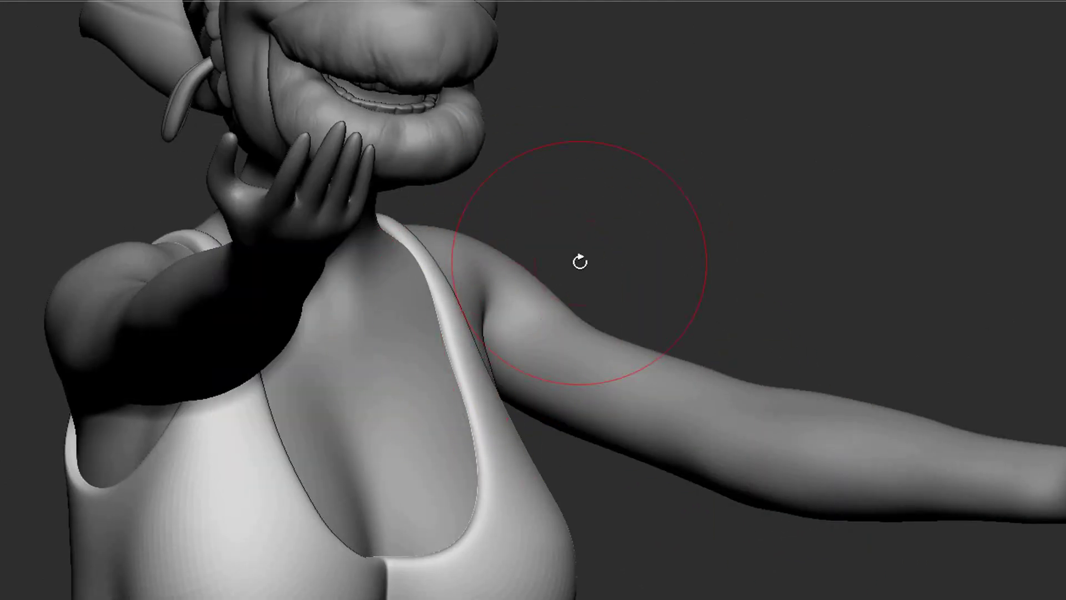
drag(580, 261, 253, 400)
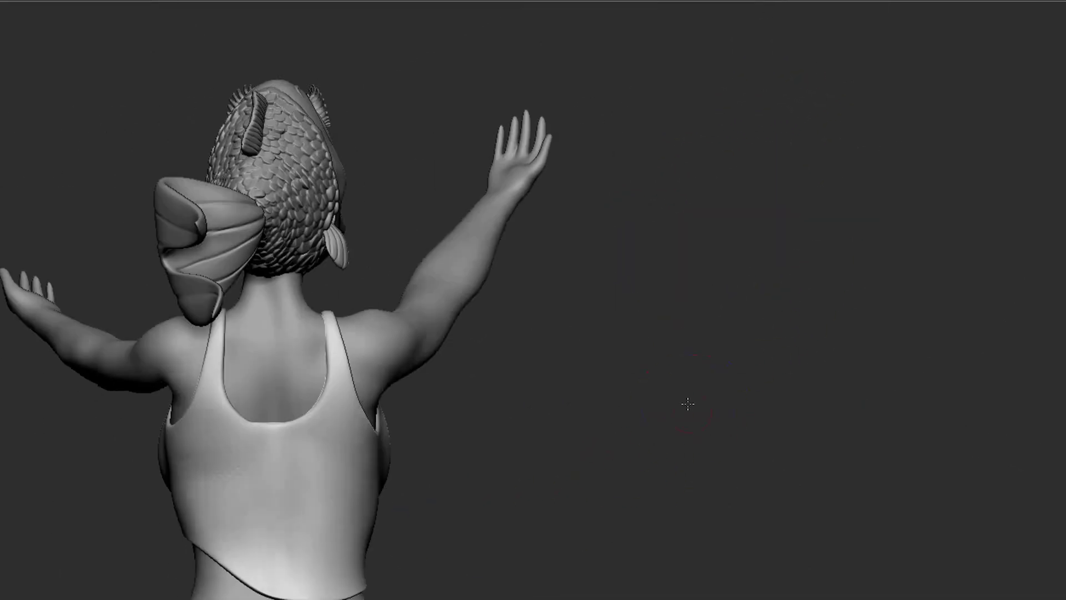
Sculpt the collarbones, the hollow at the base of the throat and the front neck tendons
alt+drag(688, 404, 264, 381)
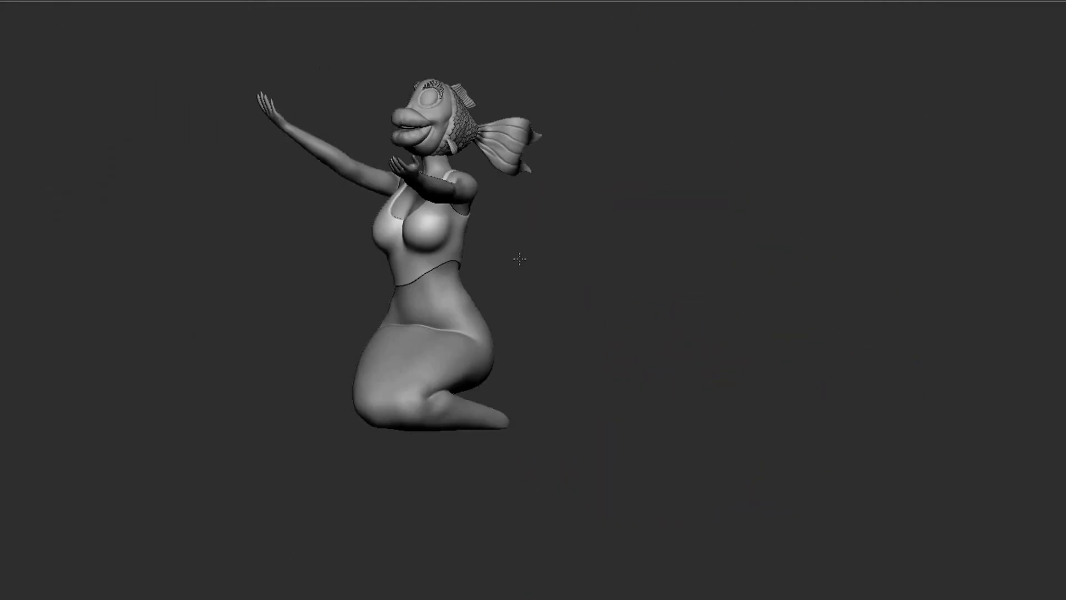
drag(520, 258, 241, 226)
drag(667, 216, 199, 212)
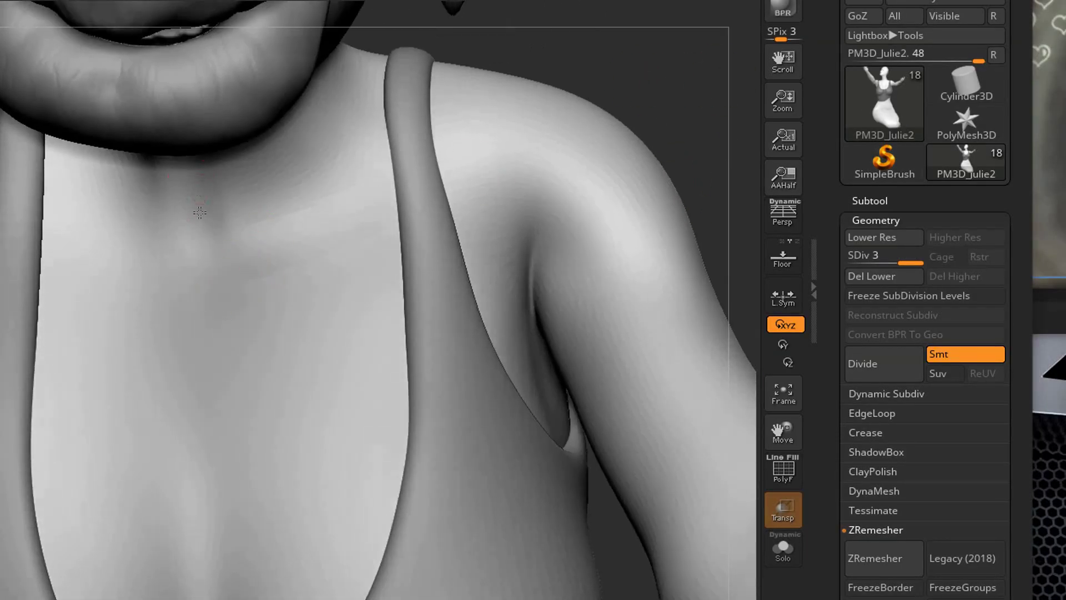
alt+drag(46, 224, 307, 316)
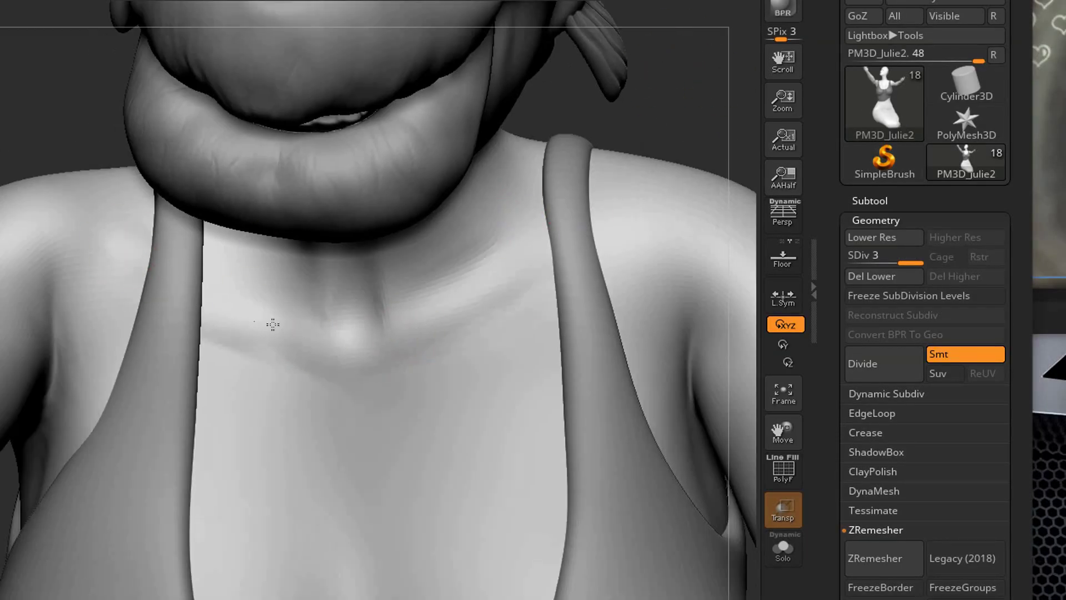
alt+drag(381, 272, 305, 328)
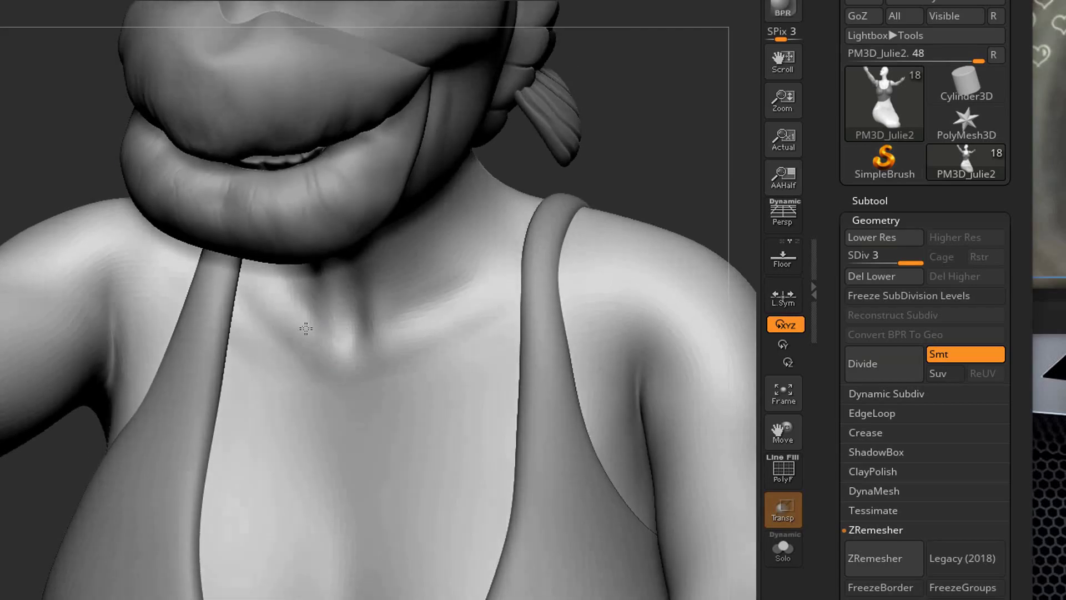
right_drag(524, 285, 632, 239)
alt+drag(653, 233, 304, 266)
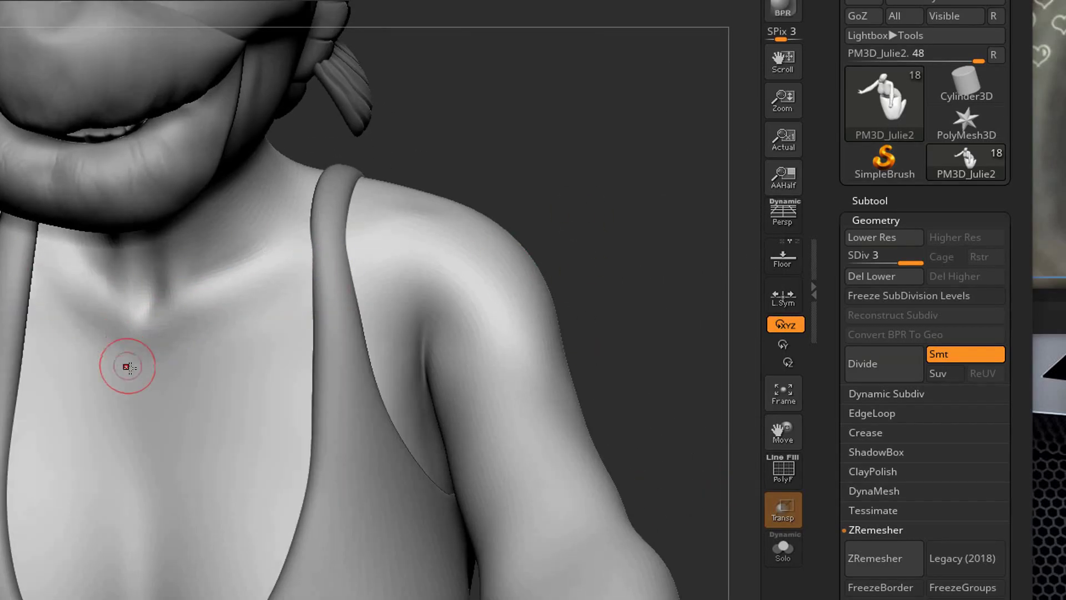
alt+drag(197, 325, 389, 233)
Isolate the body mesh and extend the collarbones towards the shoulders, defining the upper chest
key(ctrl+shift+s)
click(783, 549)
click(783, 549)
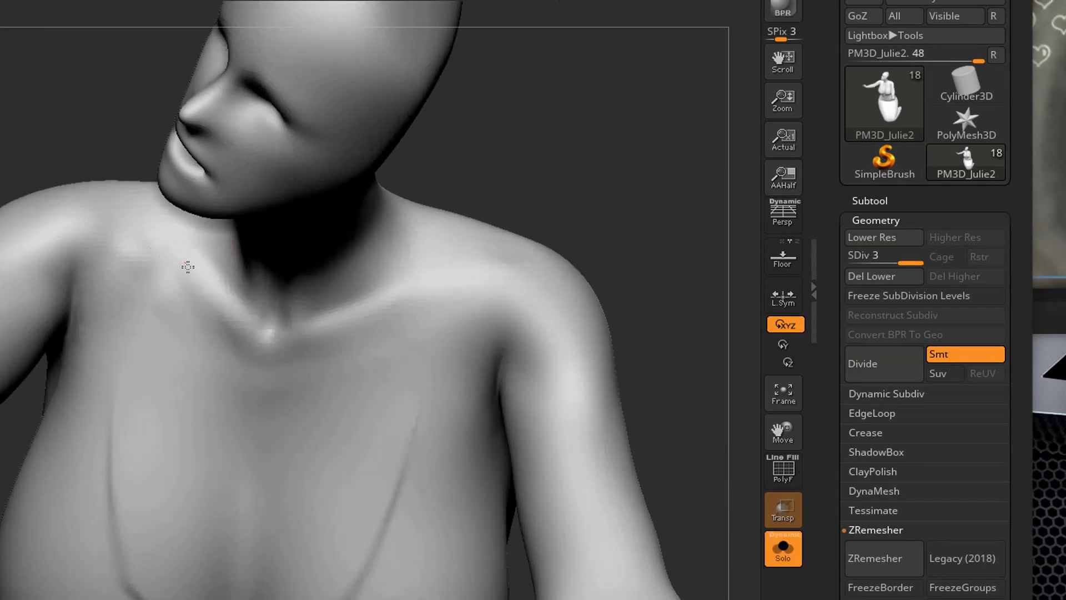
drag(127, 165, 157, 193)
drag(639, 250, 595, 114)
drag(422, 215, 139, 112)
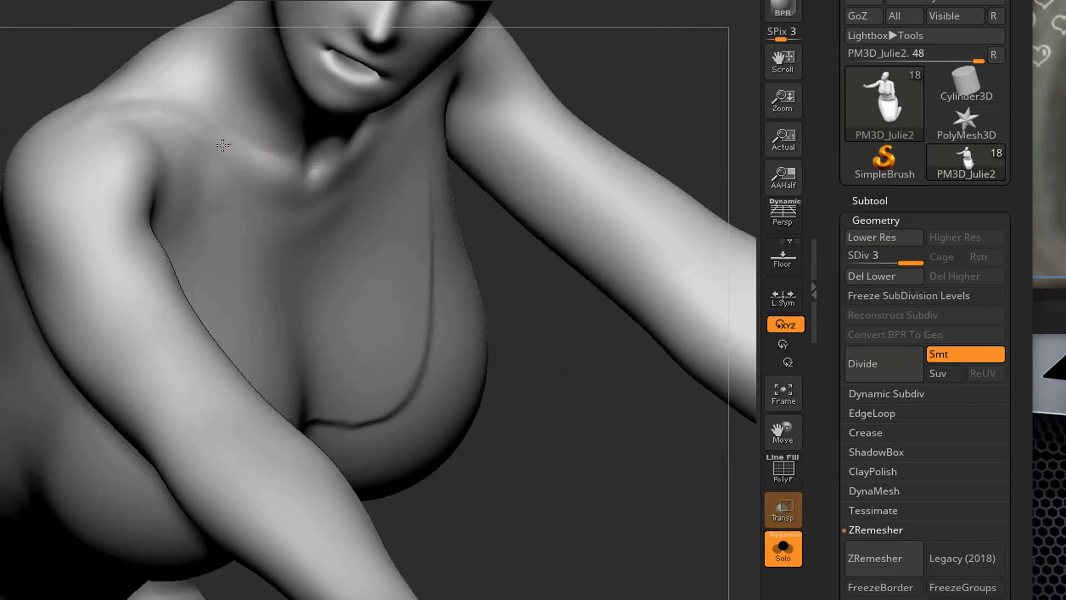
drag(223, 145, 360, 198)
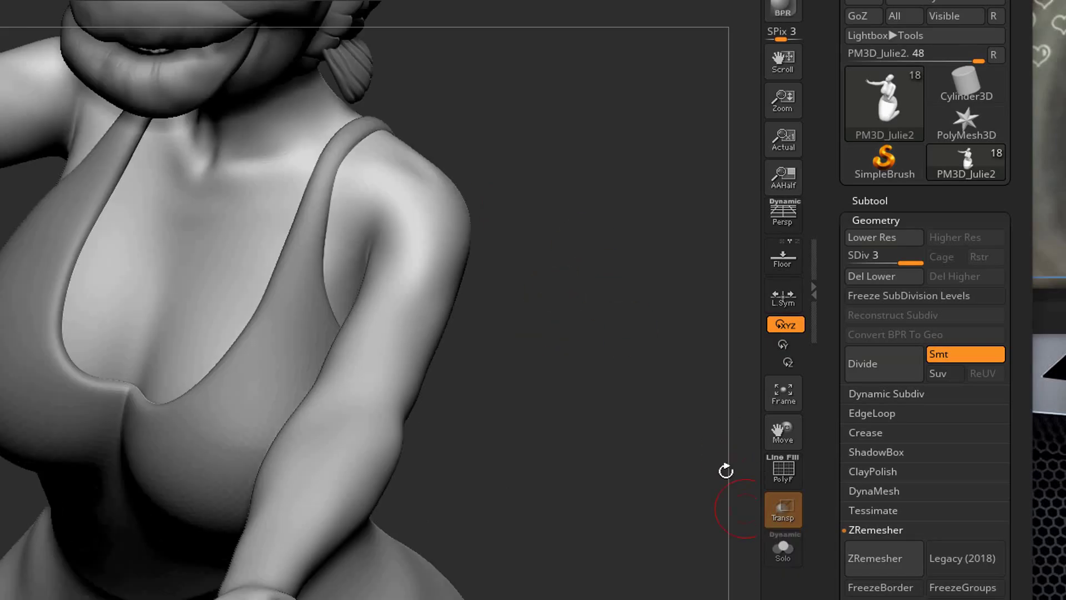
Show the whole character again and build up the deltoids, armpits and spine furrow between the shoulder blades
drag(726, 470, 528, 246)
drag(516, 323, 327, 211)
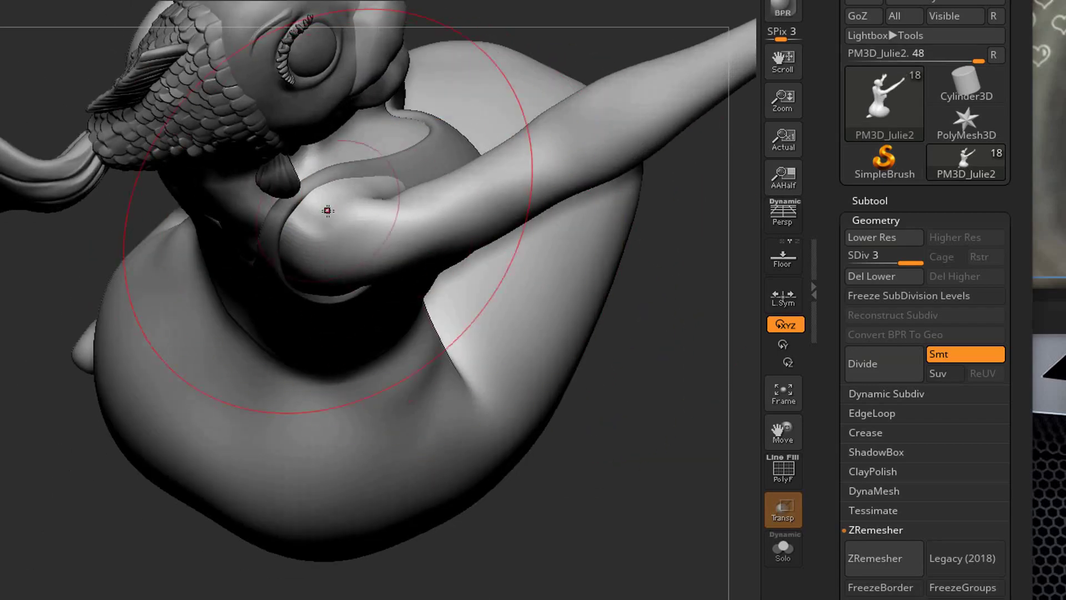
drag(624, 410, 74, 392)
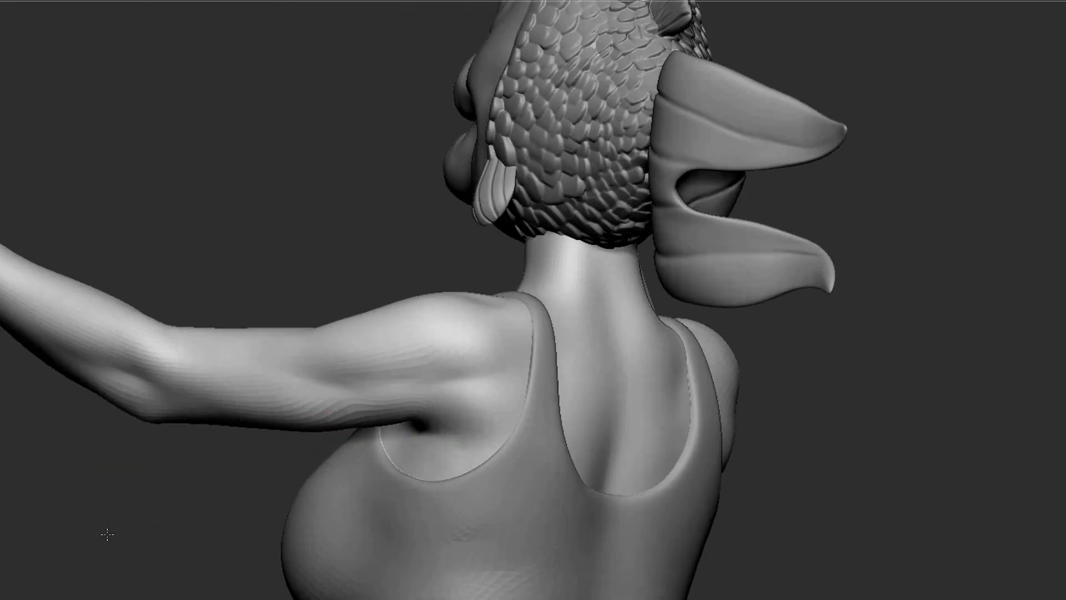
mouse_move(107, 534)
mouse_down()
mouse_move(300, 509)
mouse_move(352, 297)
mouse_move(528, 217)
mouse_move(518, 216)
mouse_move(385, 411)
mouse_move(761, 274)
mouse_move(651, 321)
mouse_move(383, 346)
mouse_move(222, 333)
mouse_move(557, 399)
mouse_move(375, 423)
mouse_move(261, 400)
mouse_move(159, 519)
mouse_move(310, 376)
mouse_move(662, 447)
mouse_move(499, 399)
mouse_move(277, 375)
mouse_move(202, 242)
mouse_up()
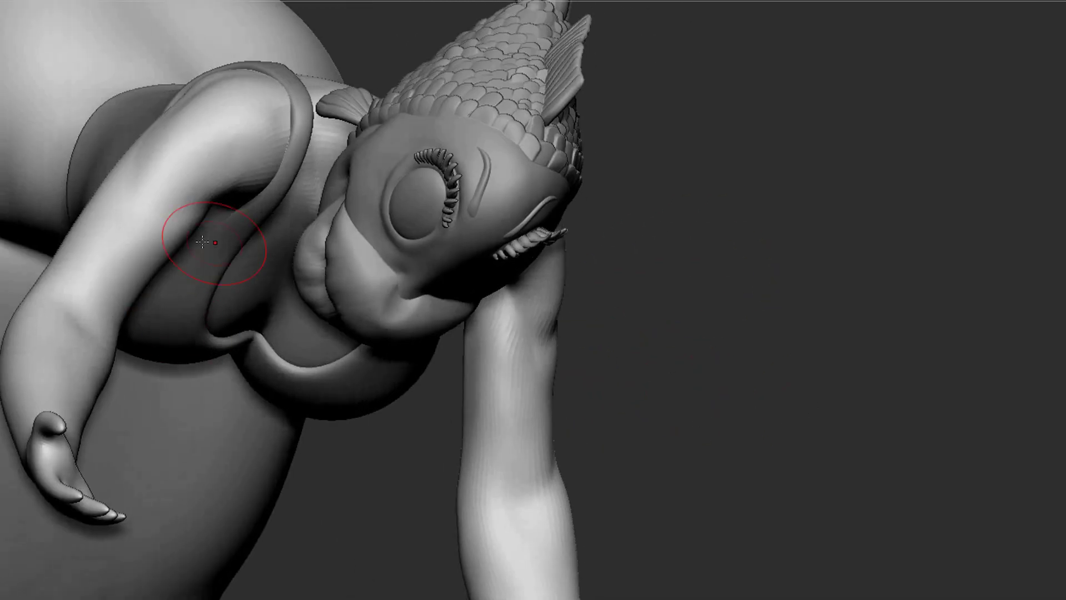
drag(268, 127, 232, 301)
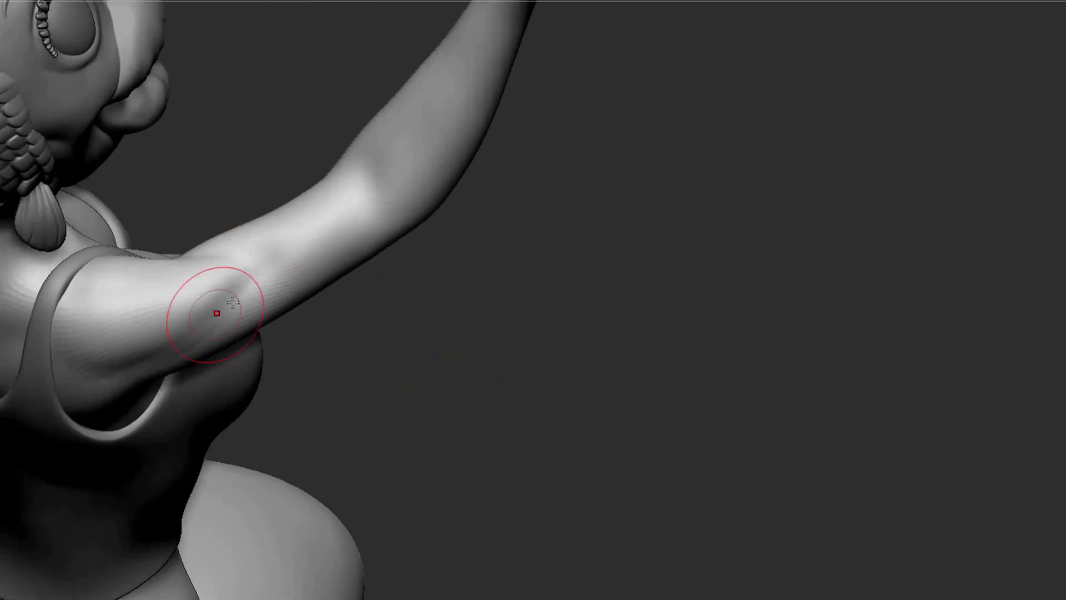
drag(75, 381, 218, 412)
Carve the separation between the deltoid and upper arm muscles and shape the elbow area
drag(309, 277, 259, 329)
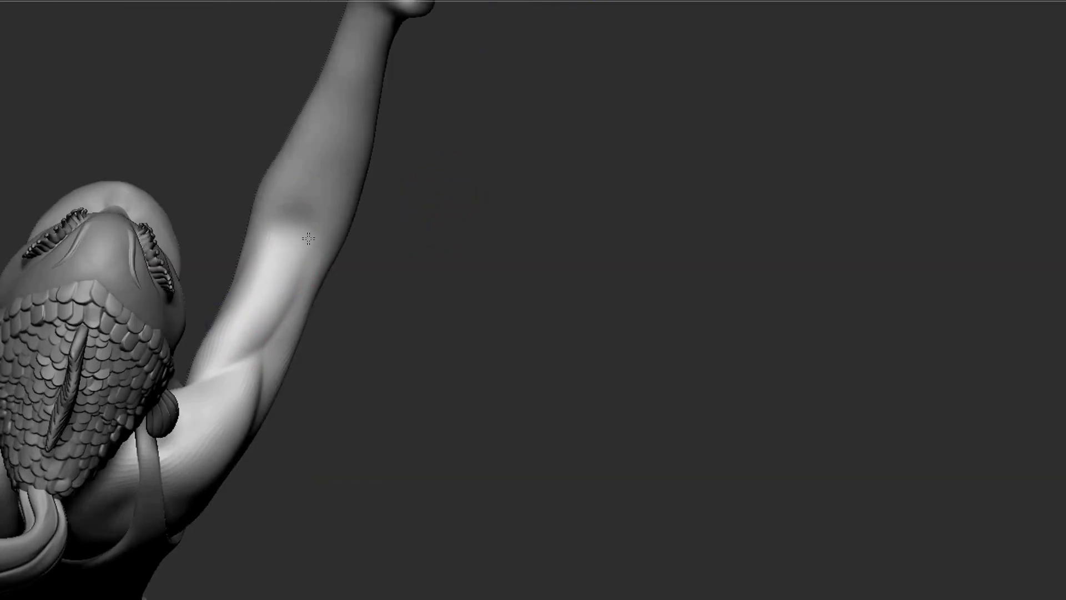
drag(308, 238, 300, 365)
drag(213, 315, 322, 345)
drag(371, 376, 383, 340)
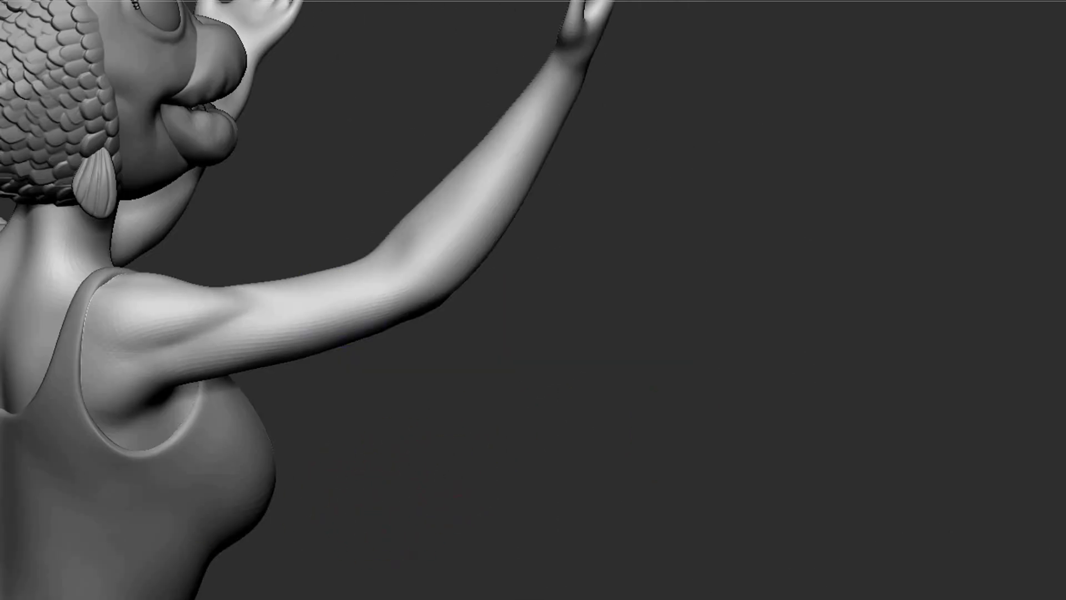
drag(258, 282, 285, 285)
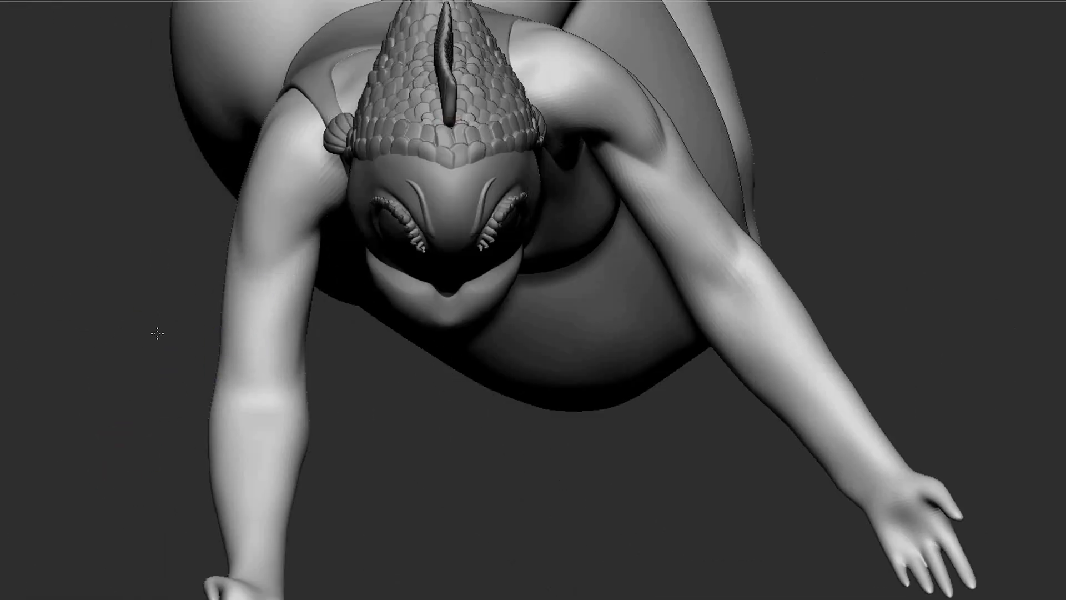
Refine the biceps, elbows and forearms on both raised arms
drag(157, 333, 155, 254)
drag(56, 349, 394, 198)
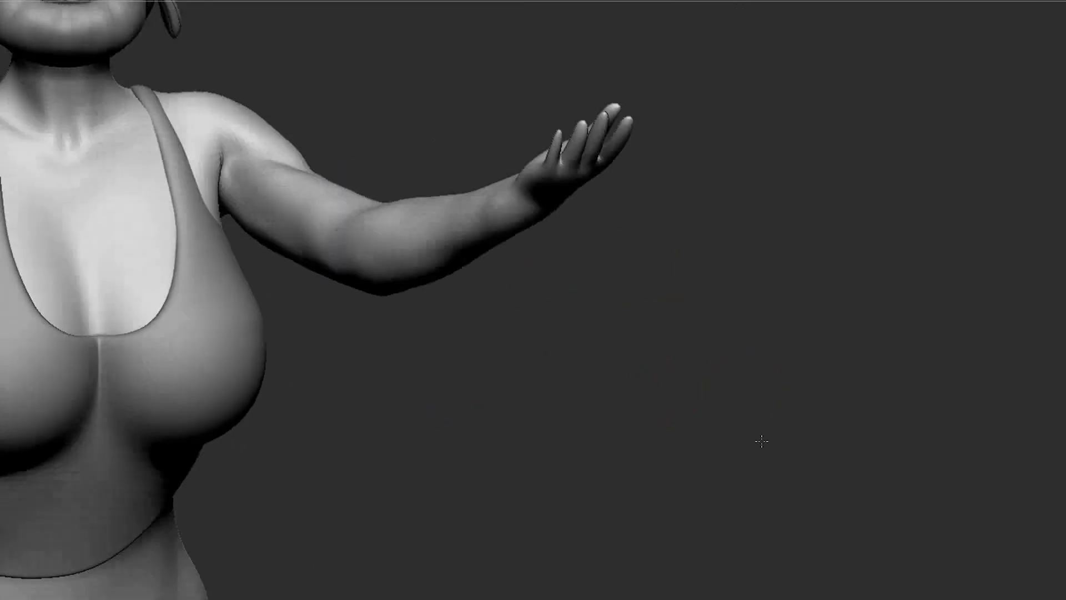
drag(367, 377, 348, 147)
drag(300, 237, 387, 385)
drag(480, 409, 536, 402)
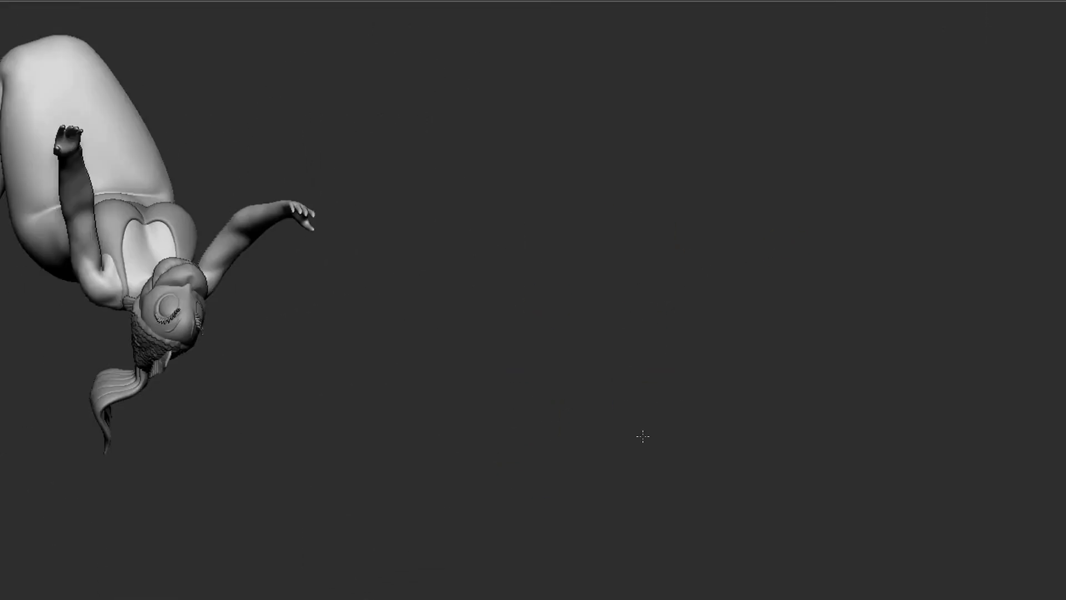
drag(643, 437, 656, 490)
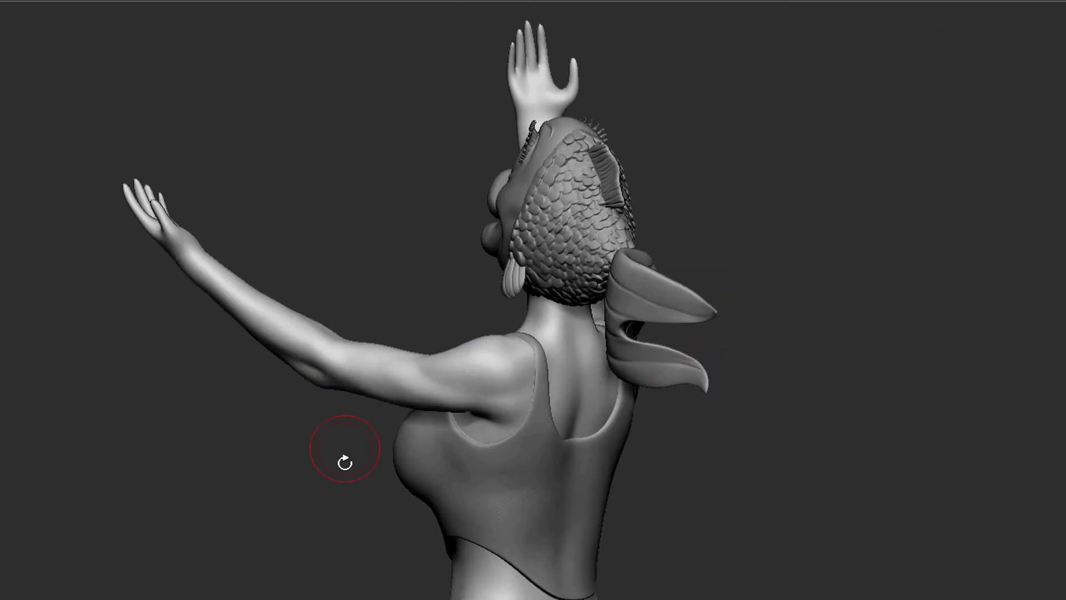
Sculpt the forearm volumes between elbow and wrist on both raised arms
drag(178, 440, 284, 298)
mouse_move(252, 191)
mouse_down()
mouse_move(357, 295)
mouse_move(572, 298)
mouse_move(267, 177)
mouse_up()
drag(542, 230, 136, 393)
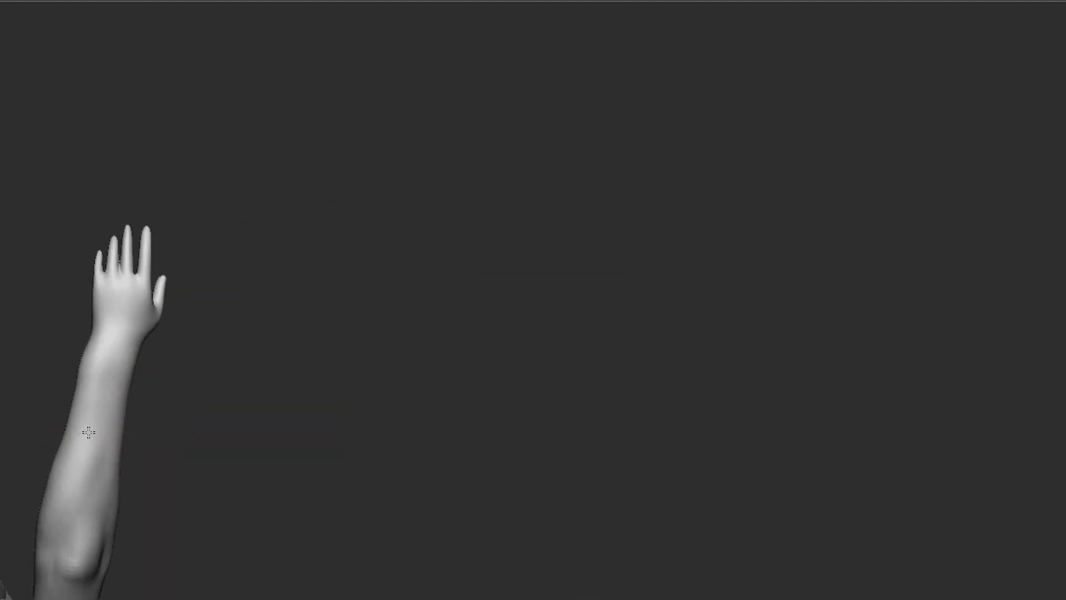
drag(626, 434, 246, 454)
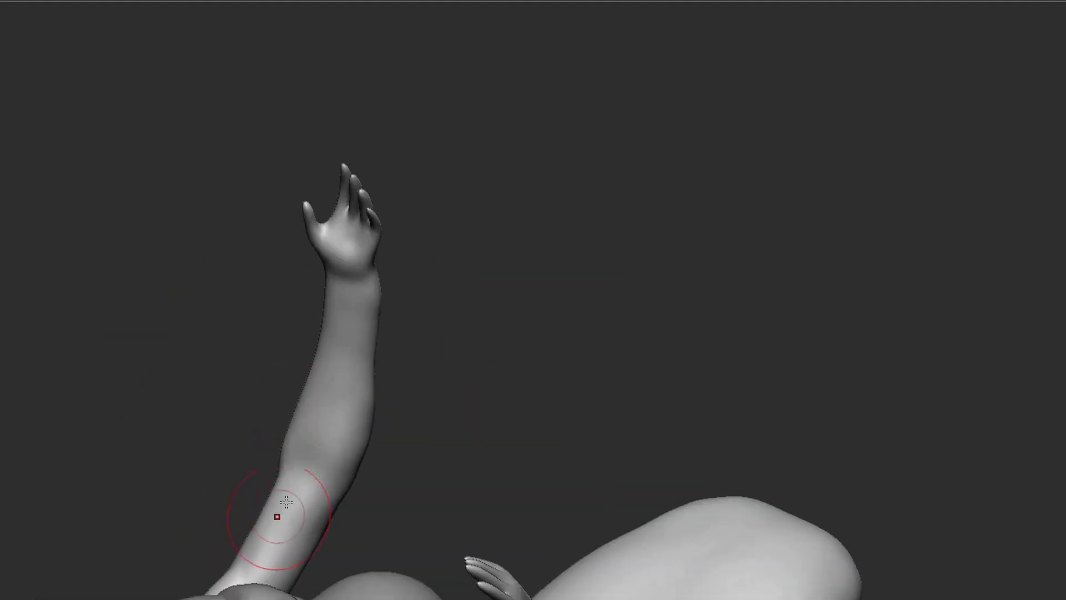
Define the bony point of the elbow and the hollow beside it on the raised arms
drag(374, 370, 245, 237)
drag(164, 130, 187, 365)
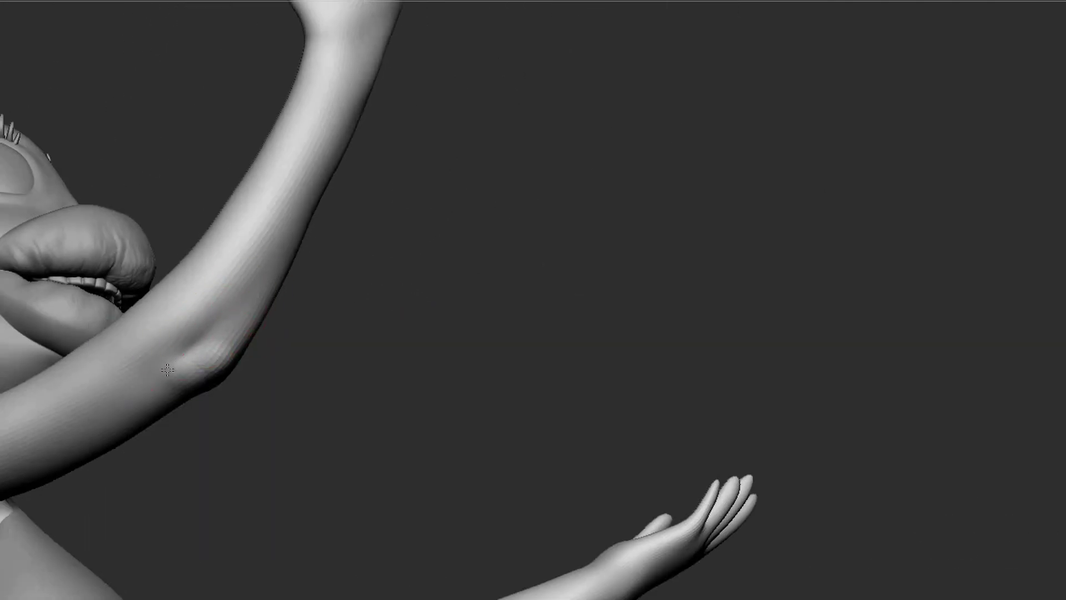
drag(511, 325, 132, 421)
alt+drag(705, 236, 698, 319)
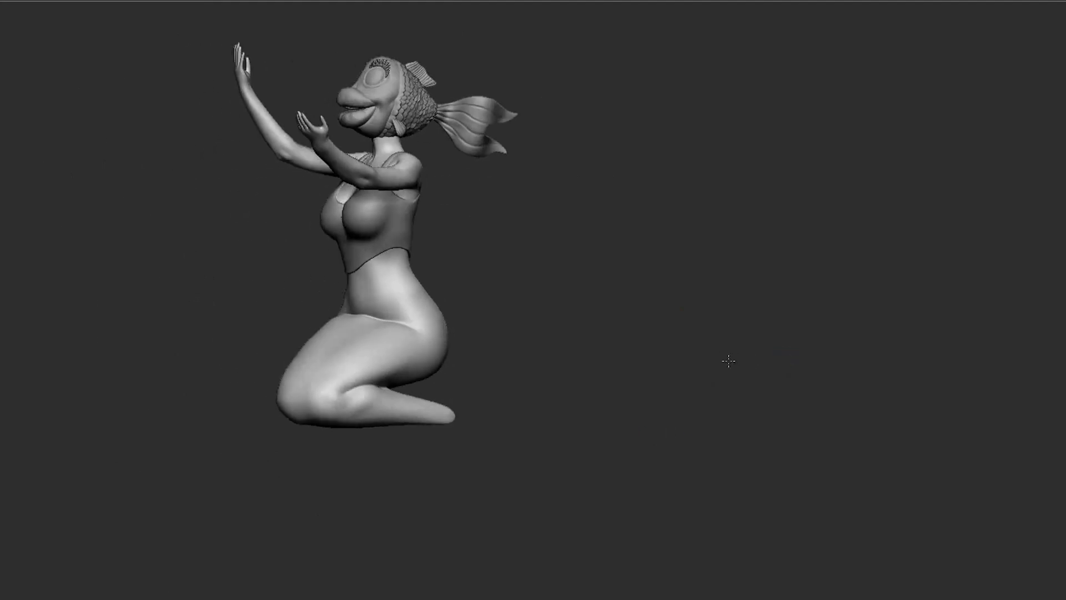
Shape the shoulder and upper arm, then the underside of the forearm near the elbow
alt+drag(651, 384, 663, 307)
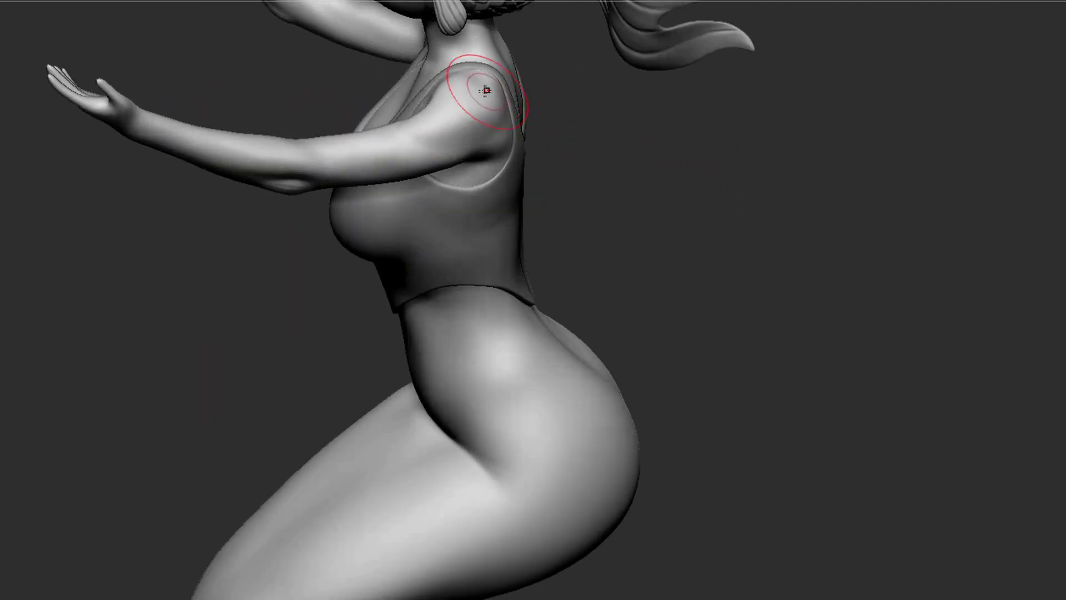
drag(485, 91, 444, 404)
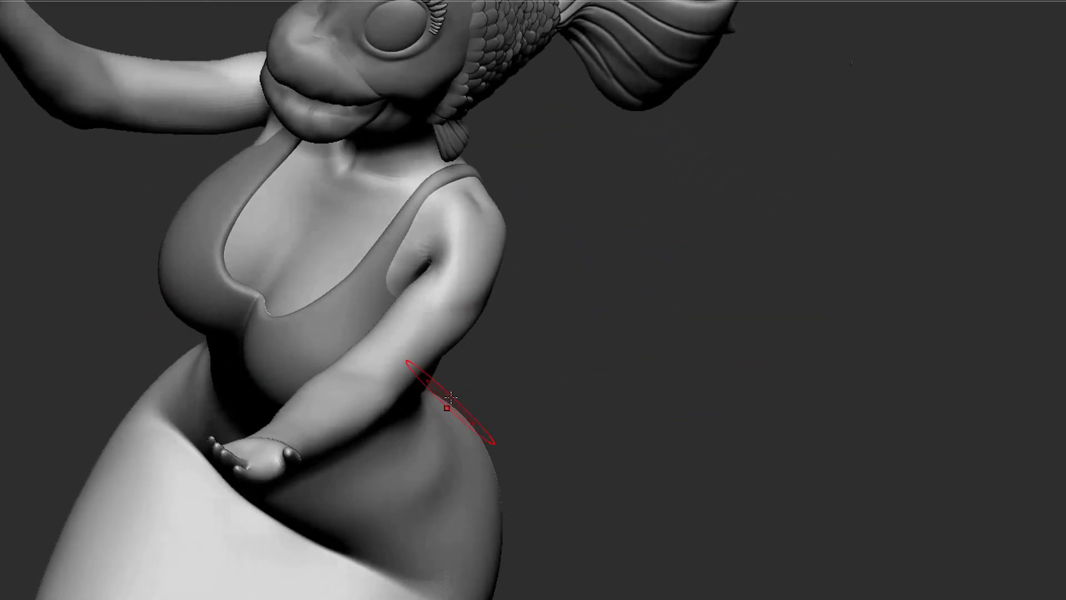
alt+drag(672, 388, 344, 320)
drag(718, 421, 499, 388)
drag(405, 453, 784, 310)
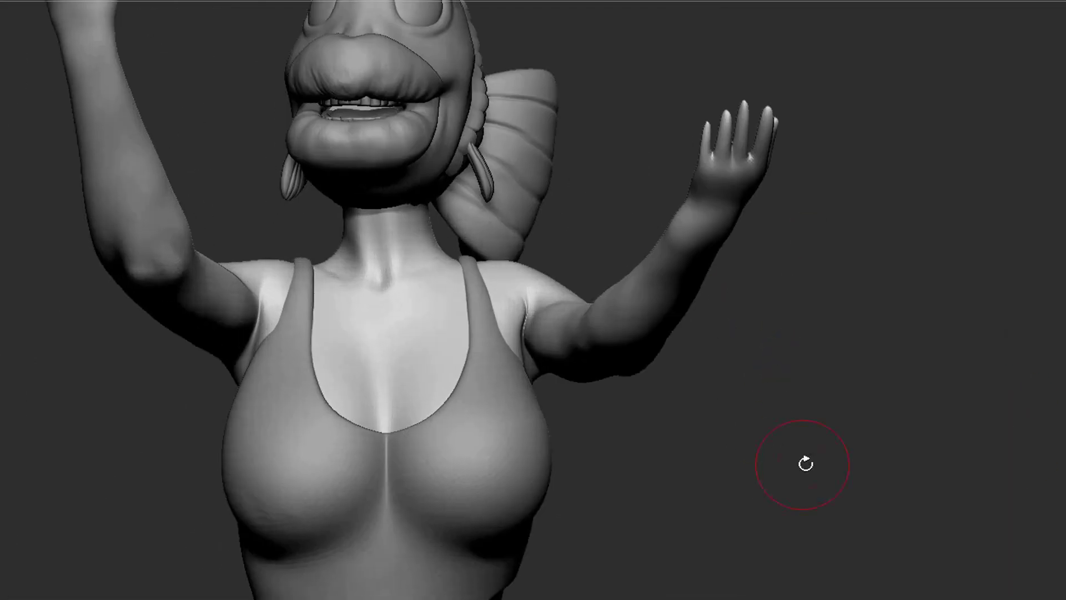
drag(805, 464, 657, 314)
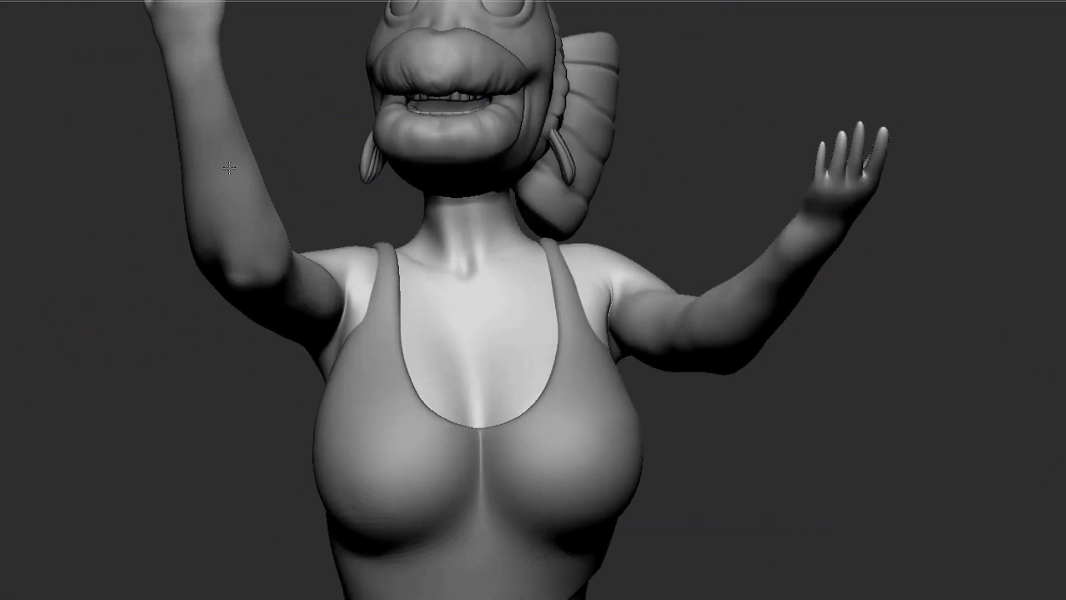
drag(229, 168, 267, 407)
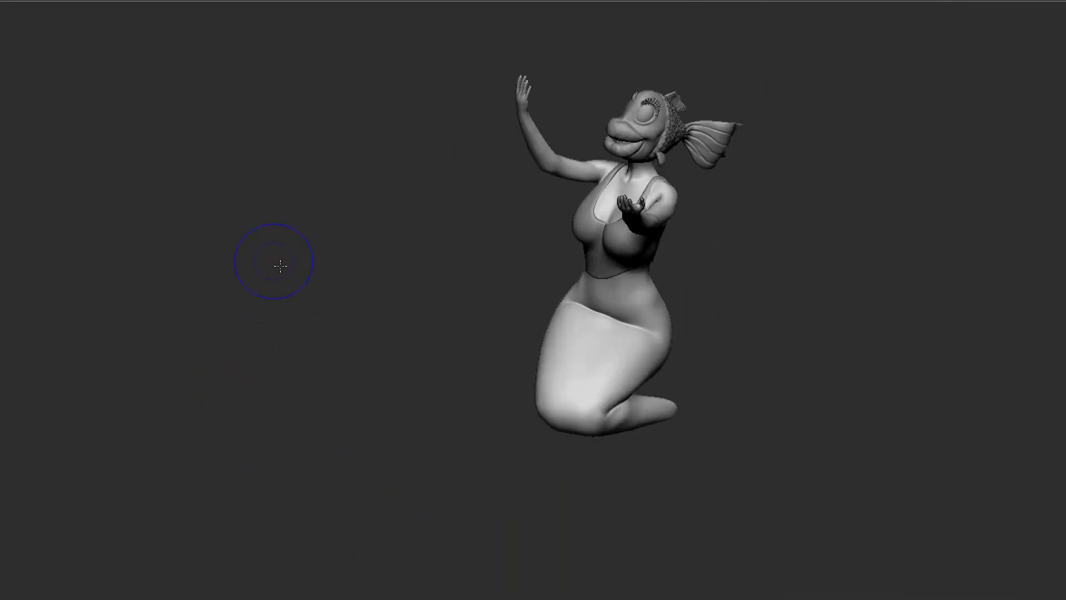
Rework the transition from forearm through elbow to upper arm on the raised arms
alt+drag(275, 259, 551, 291)
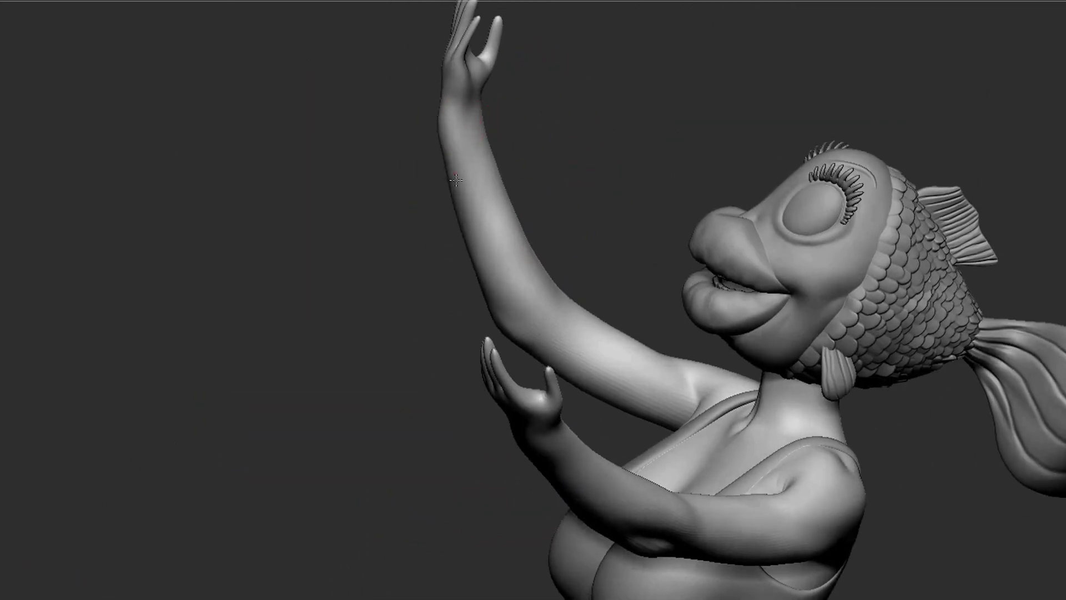
drag(455, 180, 377, 597)
drag(728, 122, 619, 313)
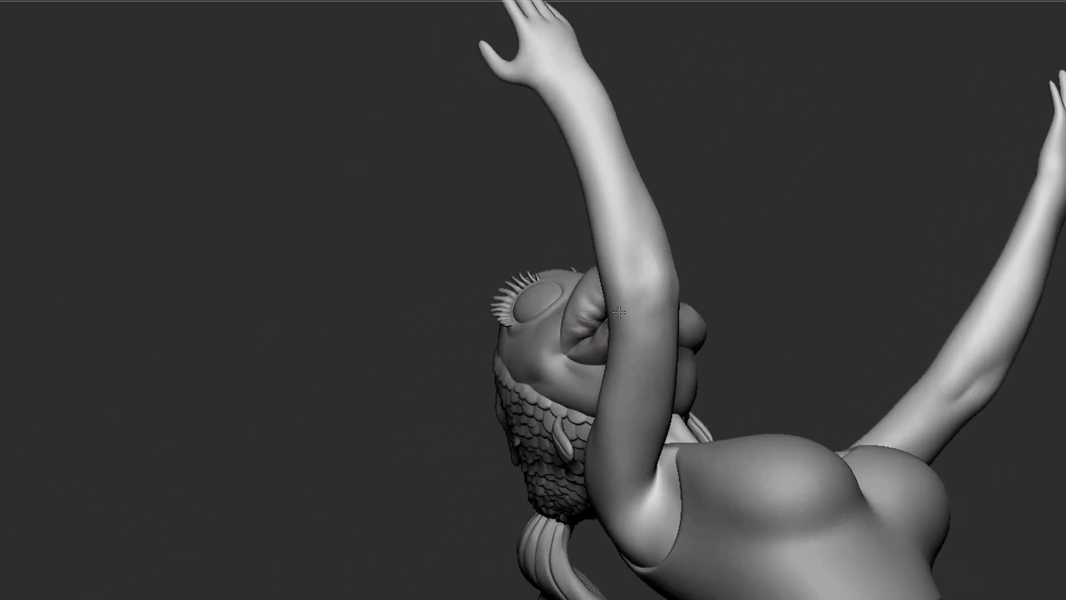
drag(632, 152, 472, 333)
mouse_move(915, 405)
mouse_down()
mouse_move(642, 289)
mouse_move(768, 528)
mouse_move(836, 362)
mouse_up()
Refine the contour of the inner forearms and elbow bends in profile
key(space)
drag(797, 328, 739, 503)
drag(281, 428, 632, 504)
drag(839, 520, 813, 414)
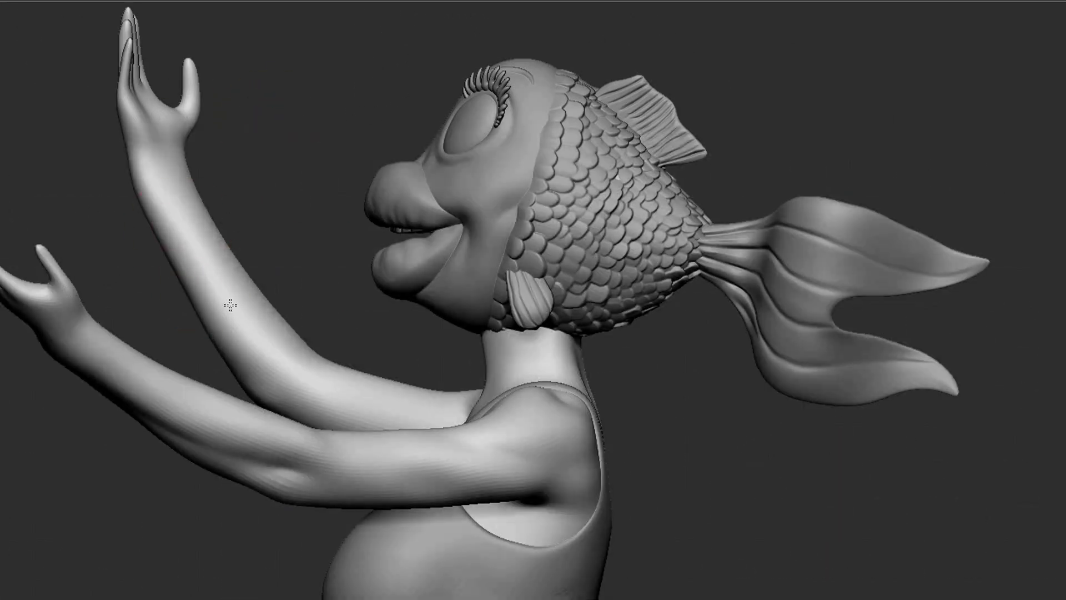
drag(230, 304, 381, 310)
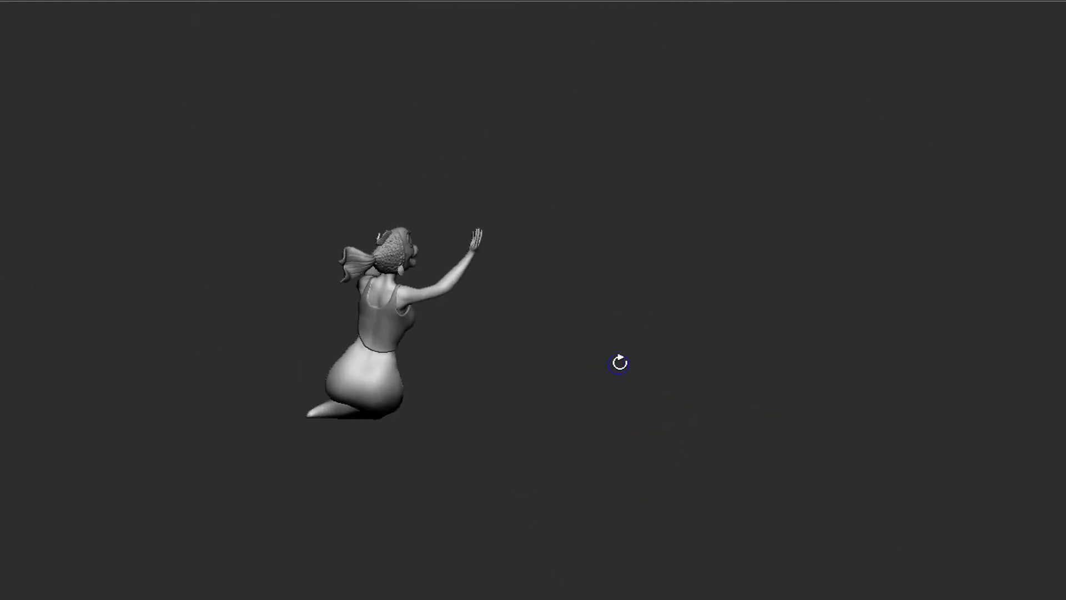
Smooth the forearms and outer elbows as seen from behind and above
drag(784, 269, 292, 361)
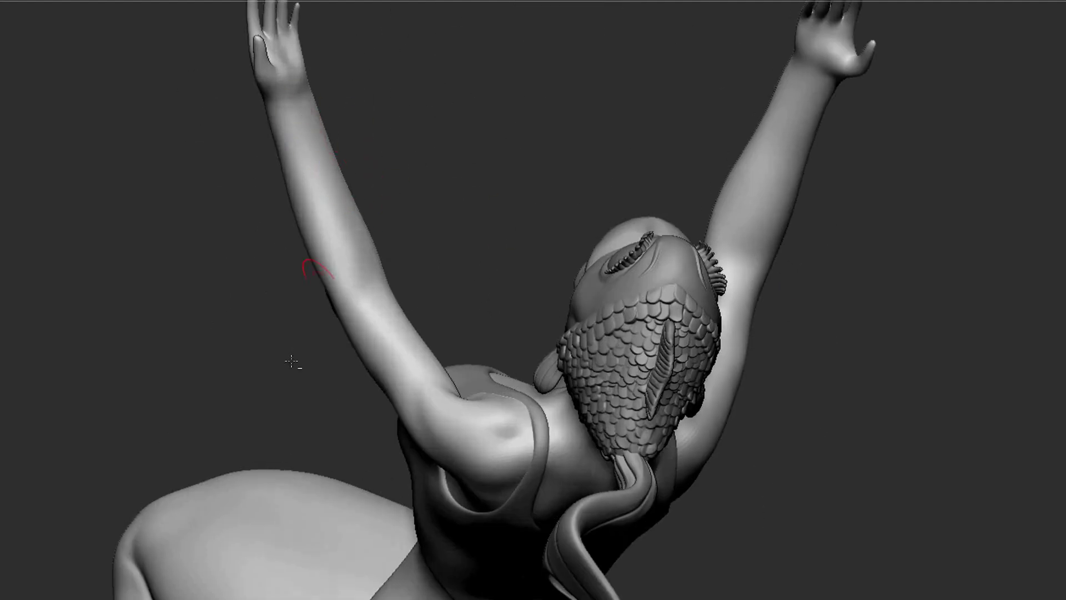
drag(312, 147, 381, 191)
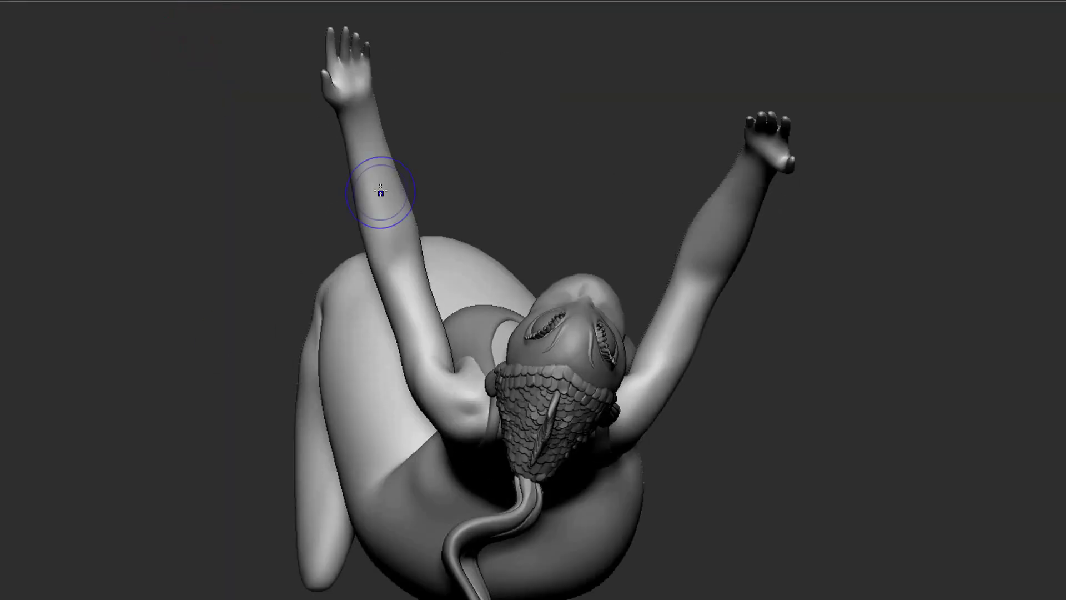
drag(522, 104, 621, 292)
drag(755, 488, 629, 424)
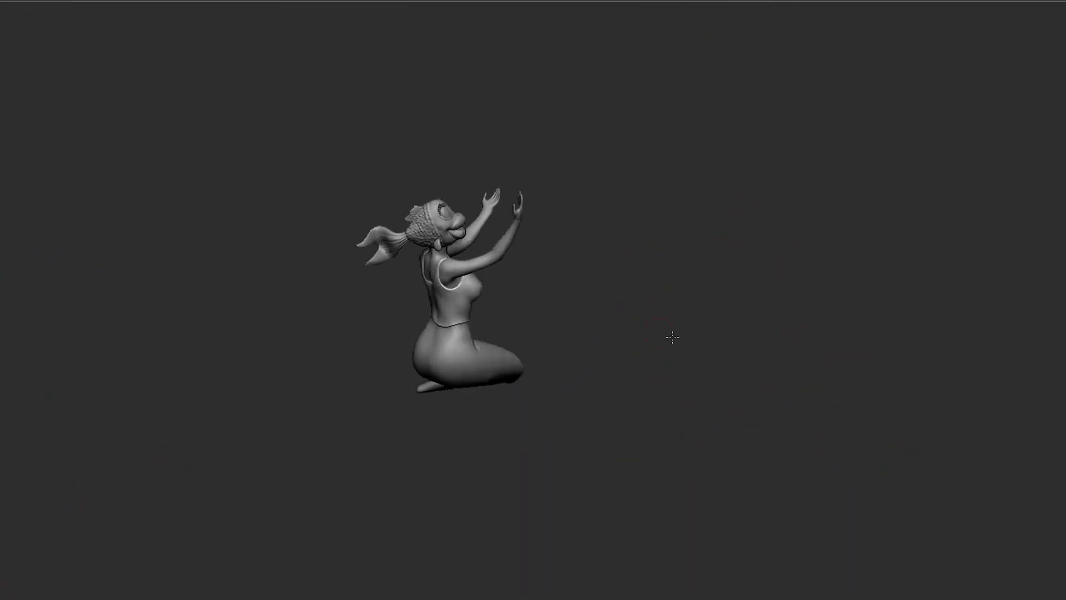
drag(672, 337, 705, 417)
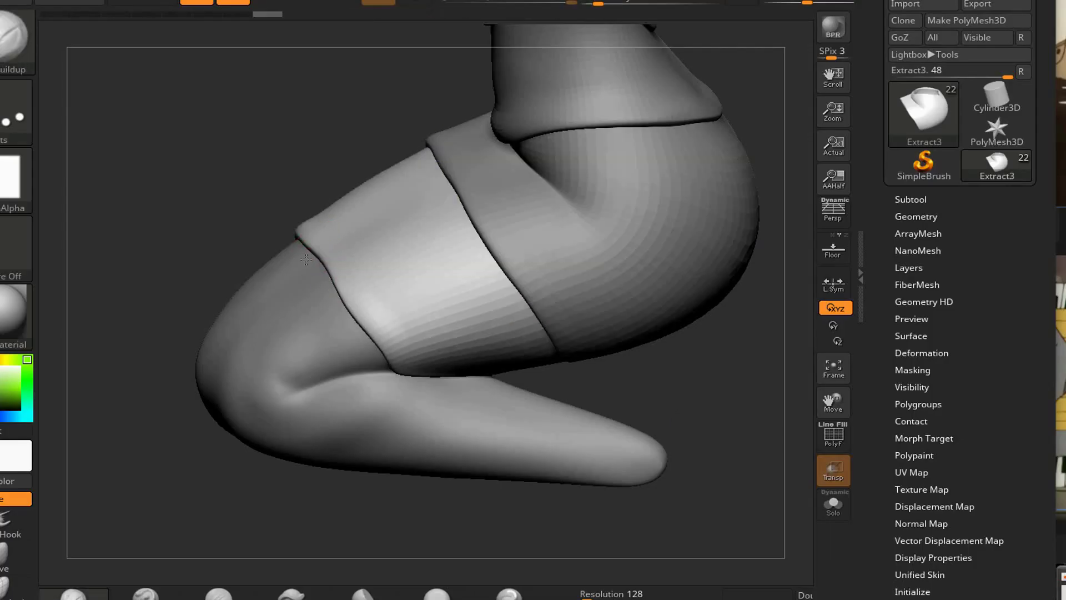
Build up raised rims along the edges of the thigh band (Extract3) with the ClayBuildup brush
drag(306, 260, 298, 267)
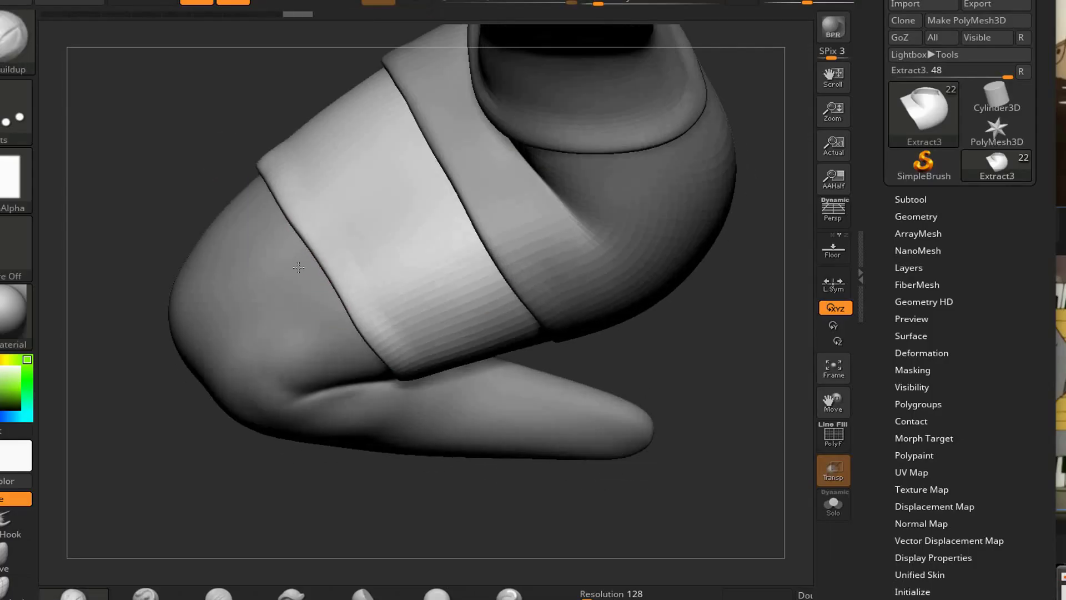
drag(308, 161, 585, 319)
drag(485, 258, 342, 298)
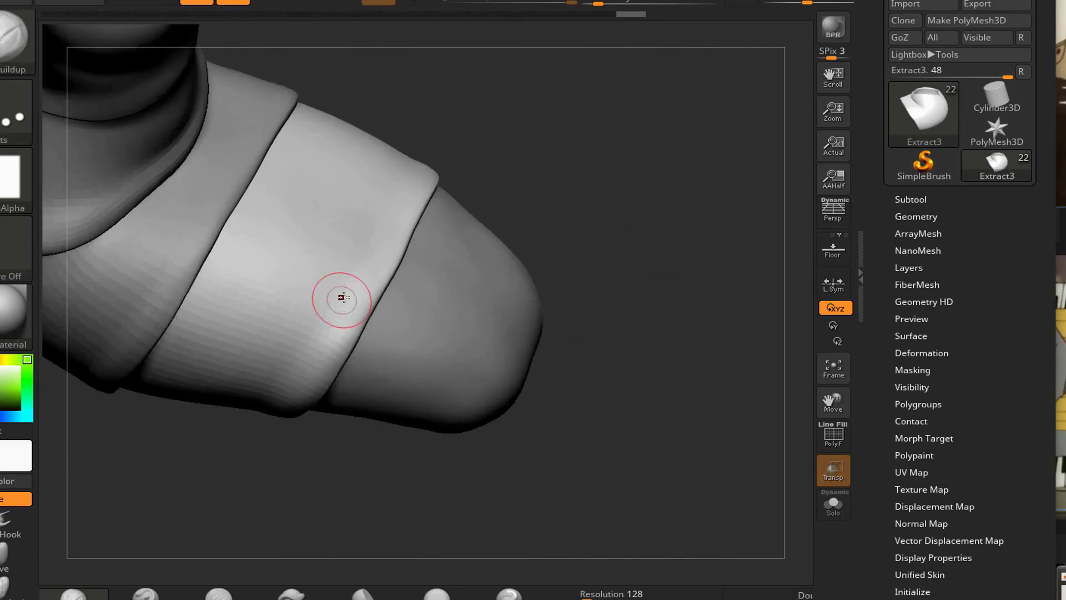
drag(267, 124, 476, 108)
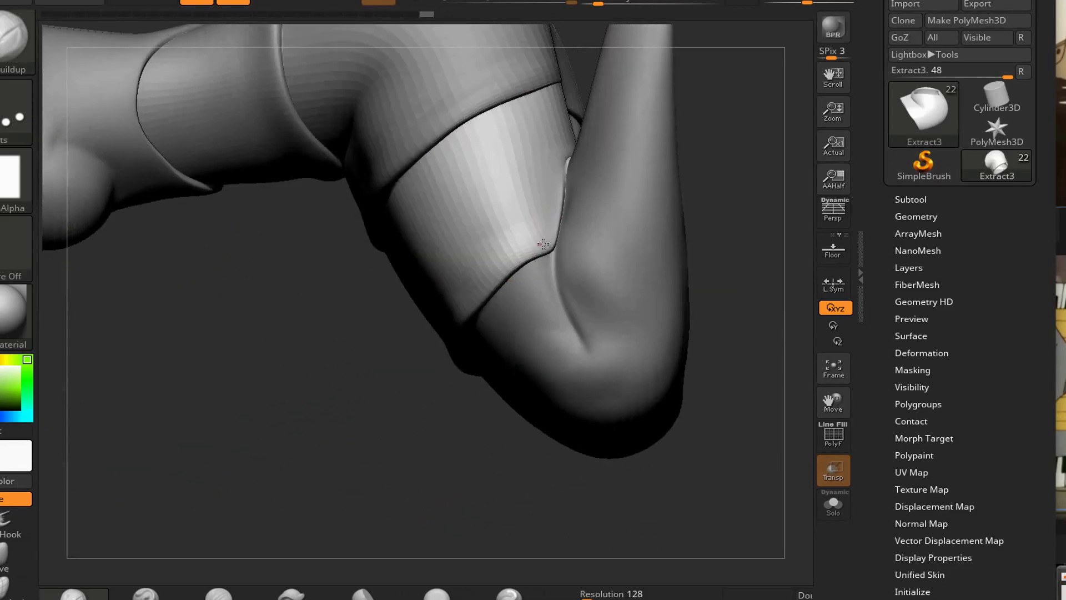
drag(543, 244, 405, 331)
mouse_move(332, 324)
mouse_down()
mouse_move(237, 369)
mouse_move(288, 361)
mouse_move(233, 295)
mouse_up()
drag(429, 358, 324, 280)
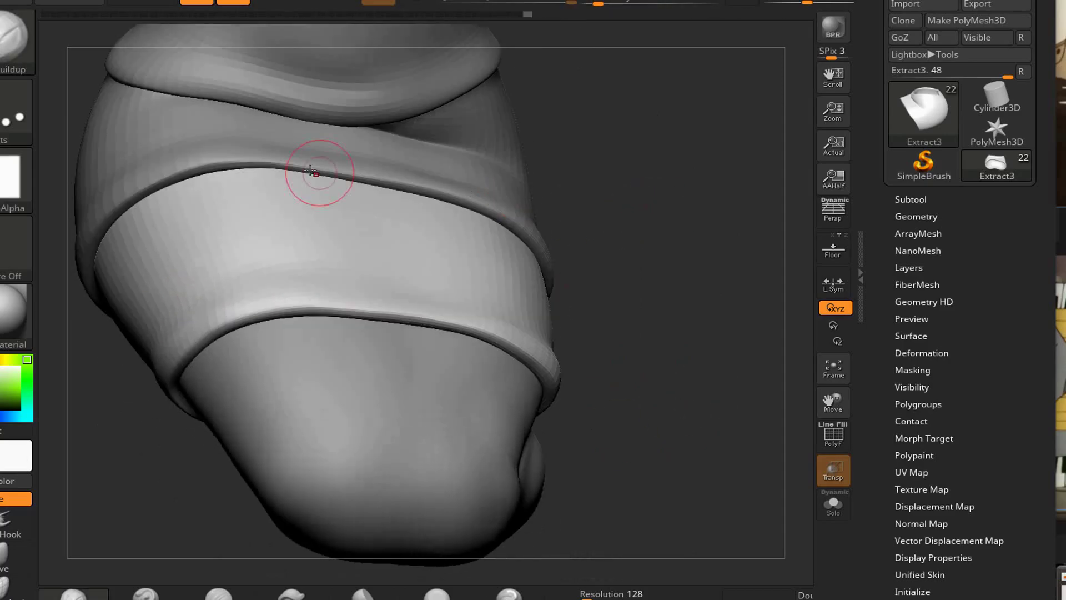
drag(312, 172, 629, 332)
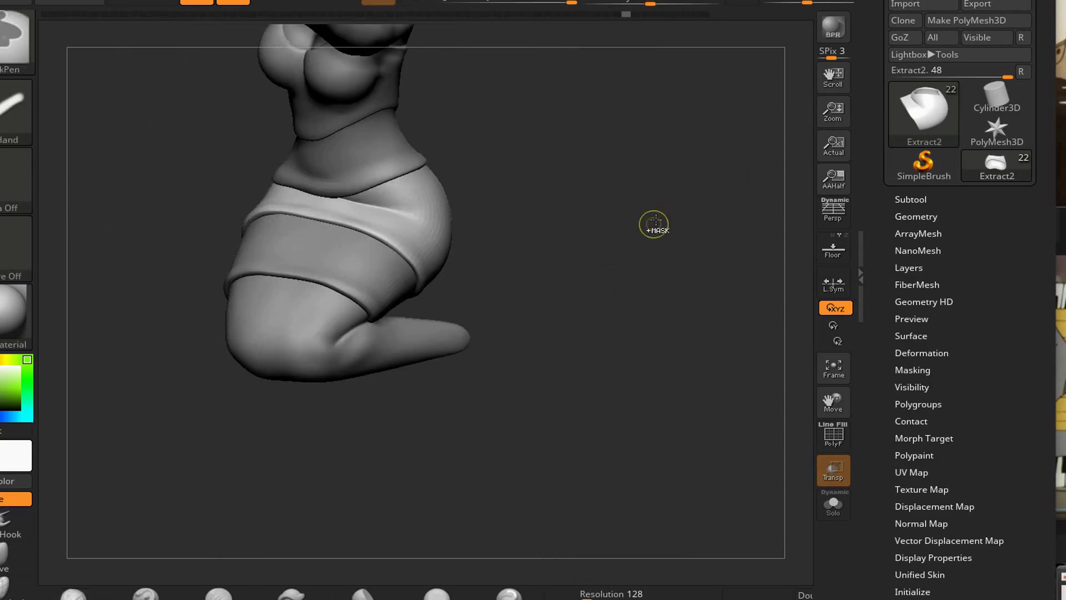
Pull the lower edge of the hip band (Extract2) into shape with SnakeHook and smooth its surface
key(space)
drag(567, 150, 579, 275)
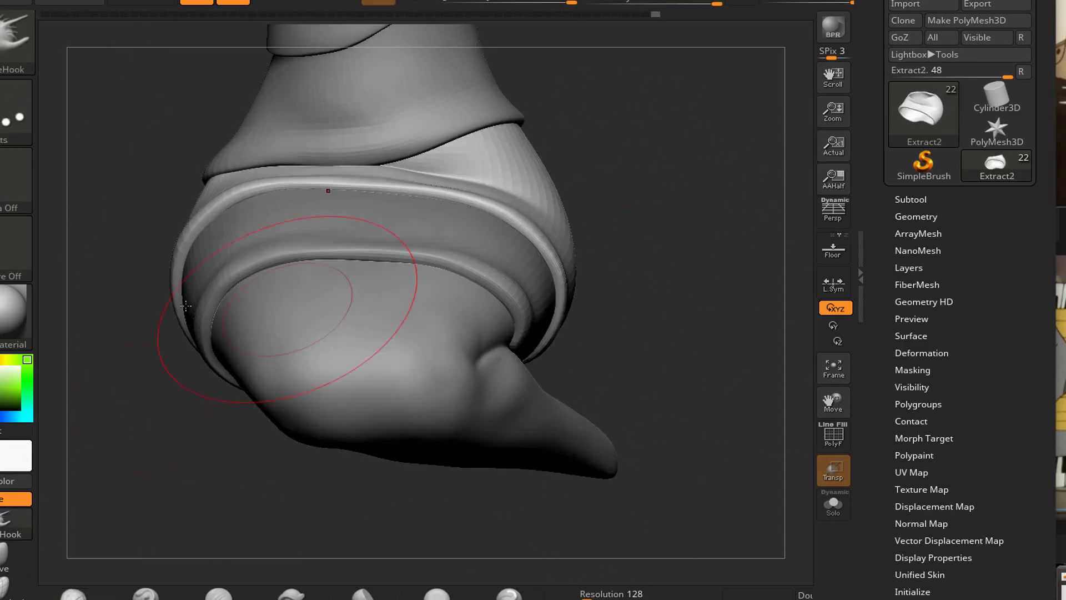
drag(185, 305, 589, 283)
drag(344, 379, 86, 596)
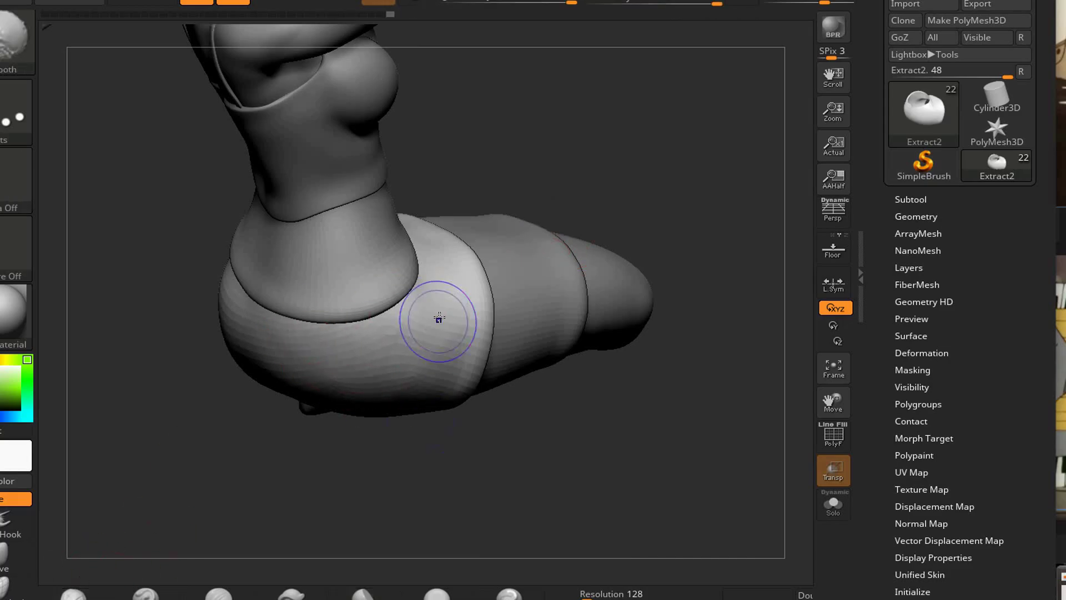
drag(439, 318, 320, 322)
Select the tank top and refine its surface with the ClayBuildup brush
alt+click(429, 256)
drag(429, 256, 524, 260)
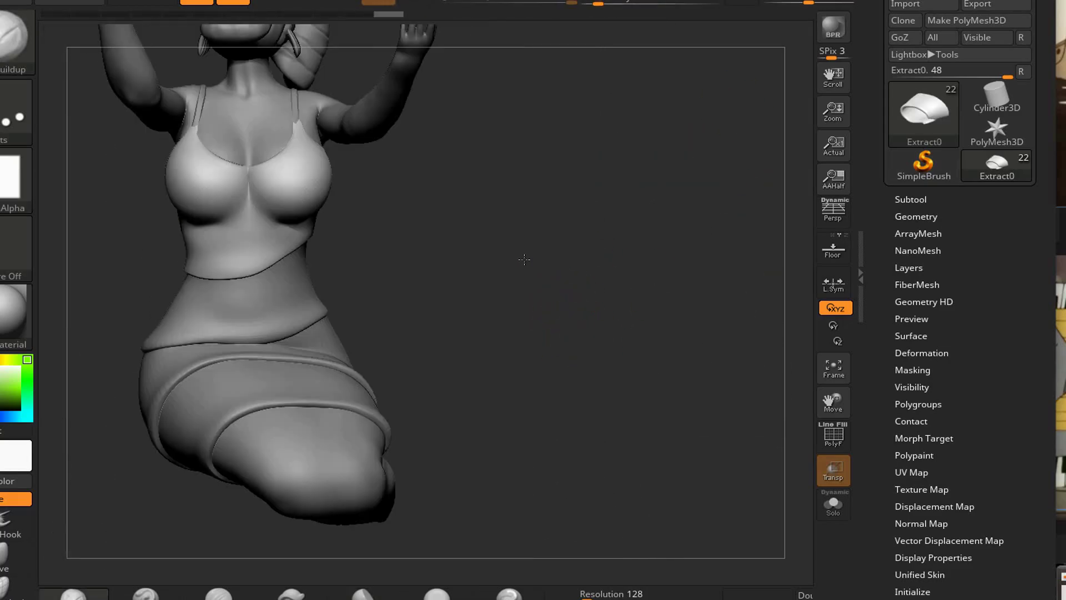
drag(614, 294, 392, 269)
Select the body mesh PM3D_Julie2 and lasso-mask the knee area below the thigh band
alt+click(511, 317)
drag(675, 319, 639, 369)
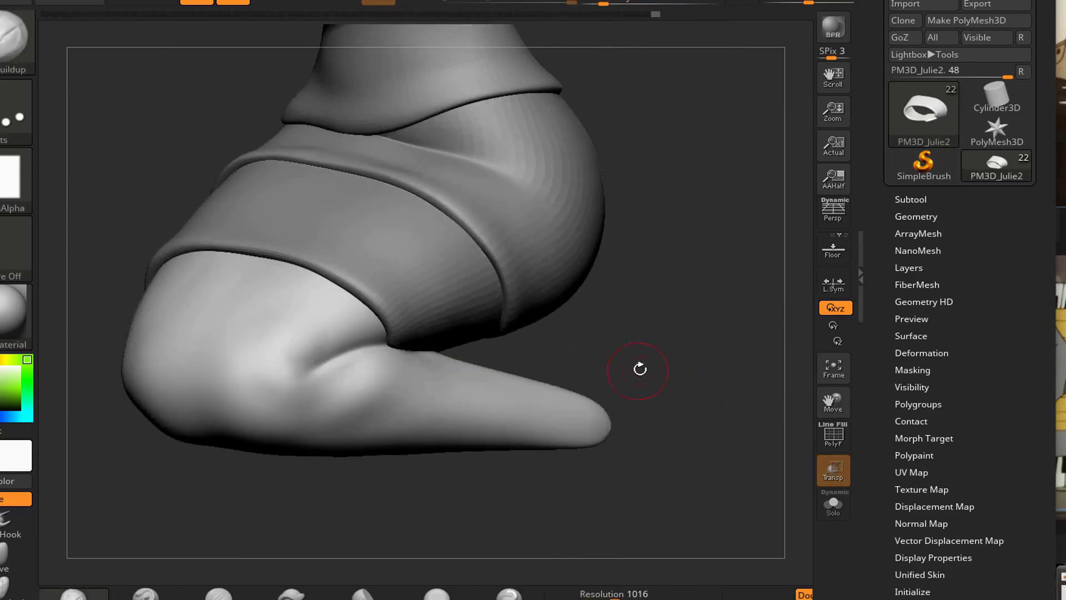
drag(380, 342, 333, 310)
ctrl+click(15, 114)
click(233, 150)
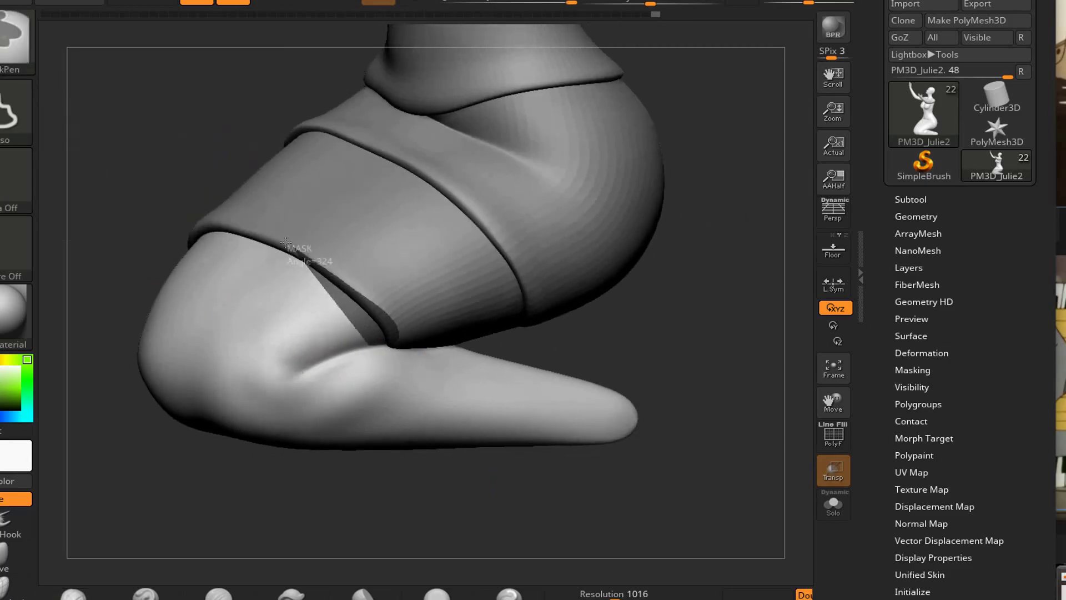
drag(392, 346, 291, 394)
drag(435, 502, 242, 451)
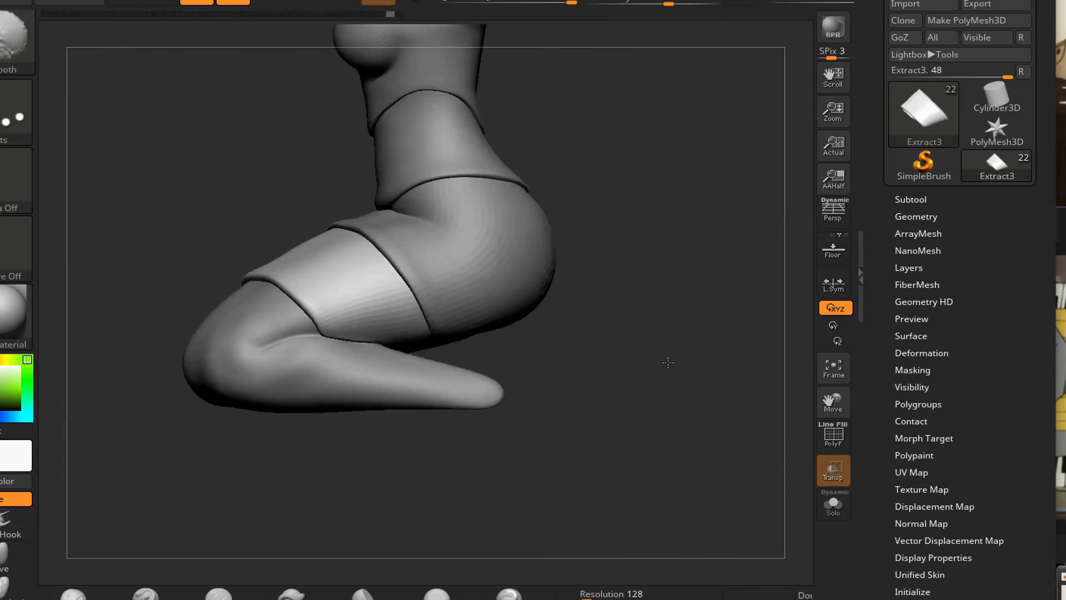
Adjust the hip band's rim around the thighs with the SnakeHook brush
mouse_move(150, 196)
mouse_down()
mouse_move(220, 294)
mouse_move(594, 261)
mouse_move(444, 278)
mouse_move(286, 261)
mouse_move(212, 348)
mouse_move(219, 233)
mouse_move(238, 185)
mouse_move(287, 243)
mouse_move(235, 383)
mouse_move(516, 440)
mouse_move(476, 274)
mouse_move(595, 345)
mouse_move(306, 329)
mouse_move(552, 274)
mouse_move(395, 302)
mouse_move(350, 333)
mouse_move(358, 322)
mouse_move(372, 438)
mouse_move(405, 300)
mouse_move(455, 317)
mouse_move(288, 238)
mouse_move(261, 364)
mouse_move(216, 385)
mouse_move(429, 154)
mouse_up()
alt+click(278, 242)
key(space)
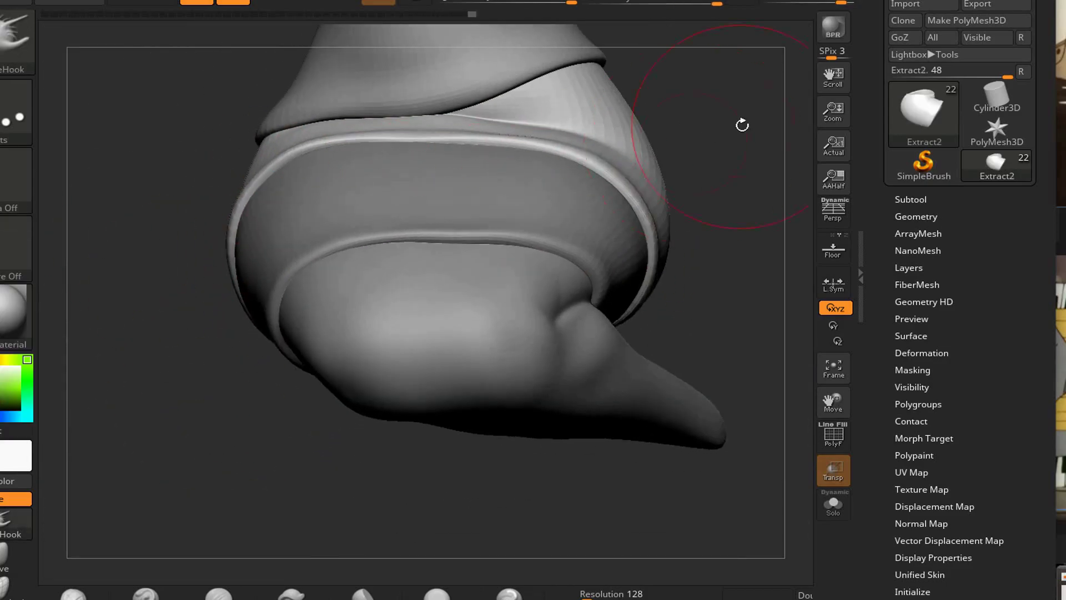
drag(743, 125, 644, 519)
Extract the masked knee area of the body as a separate band and ZRemesh it with a target polygon count of 5
alt+click(467, 316)
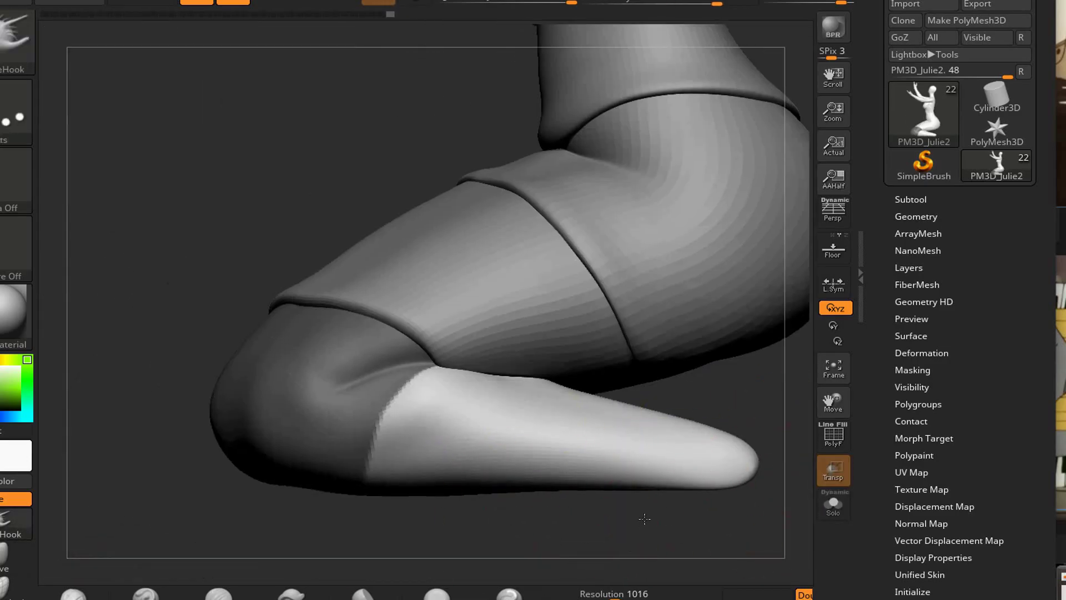
key(f)
click(544, 276)
click(911, 199)
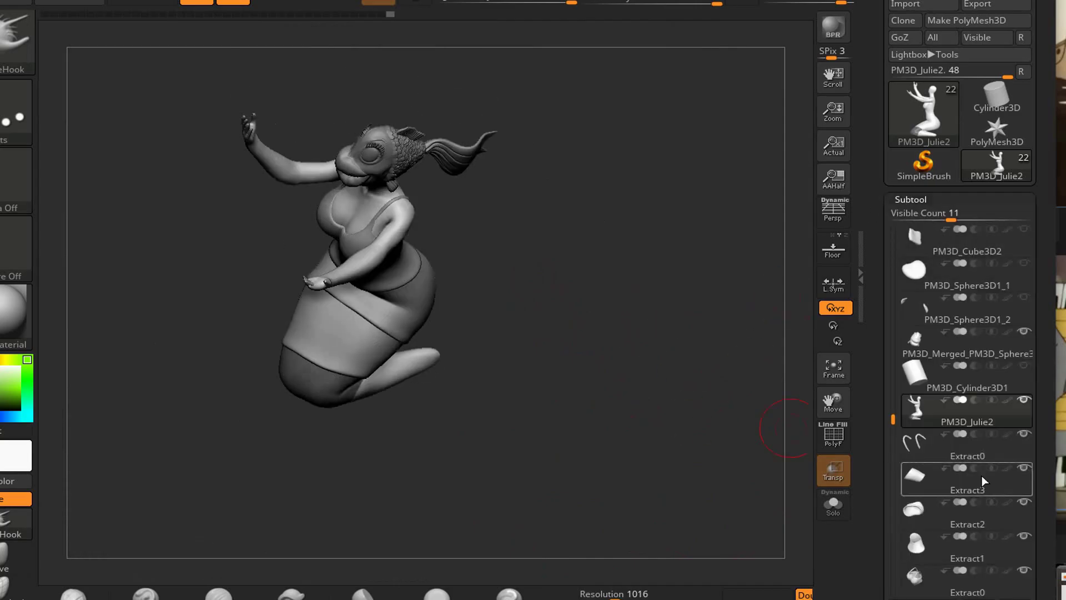
click(916, 216)
click(916, 217)
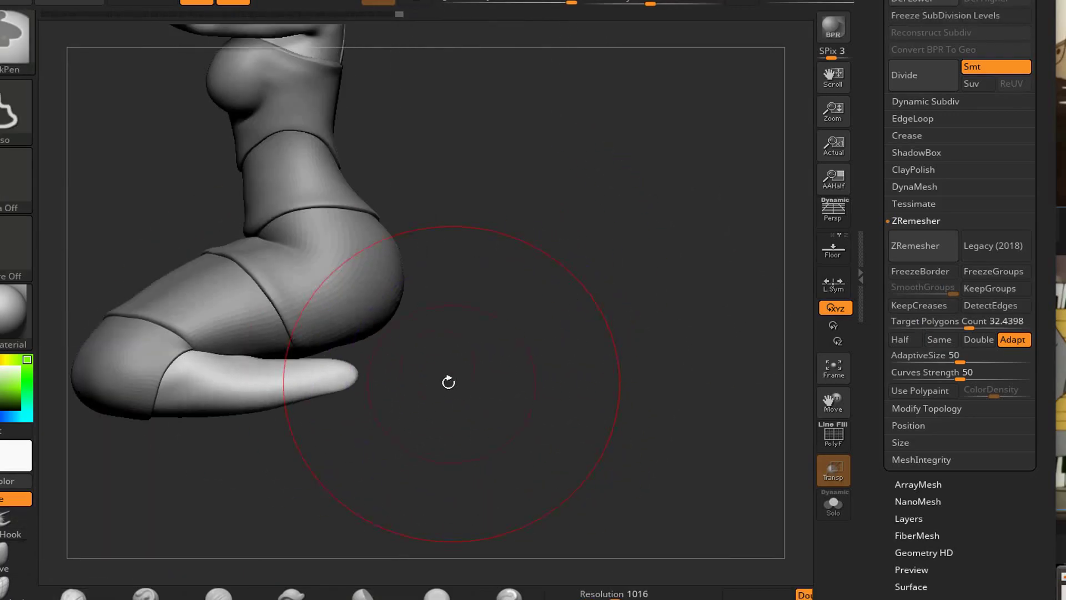
Sculpt a crease behind the knee on the knee band with the Standard brush and reselect the body mesh
key(space)
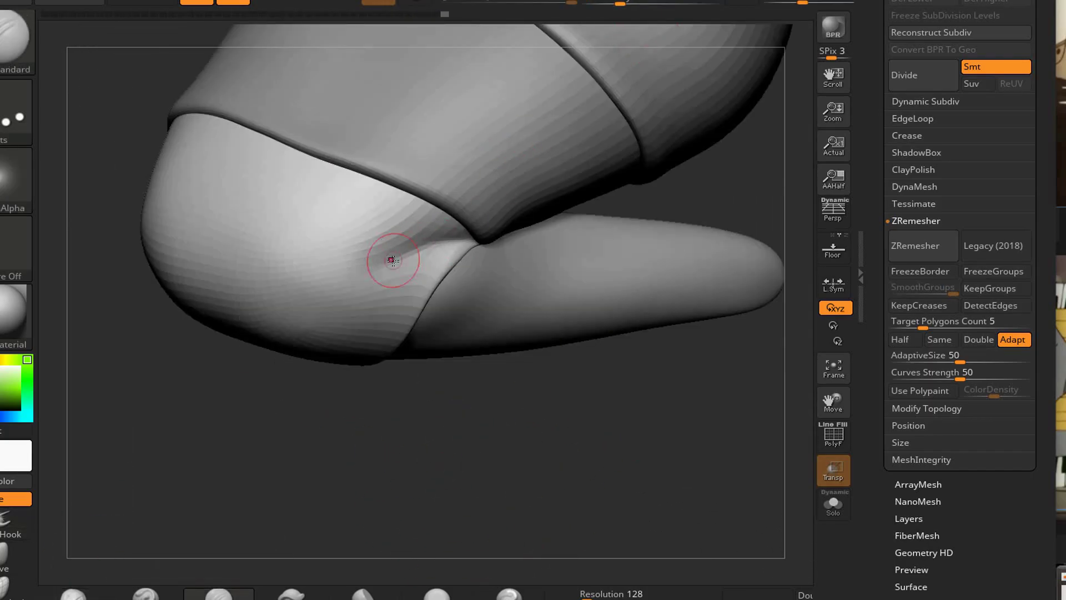
key(space)
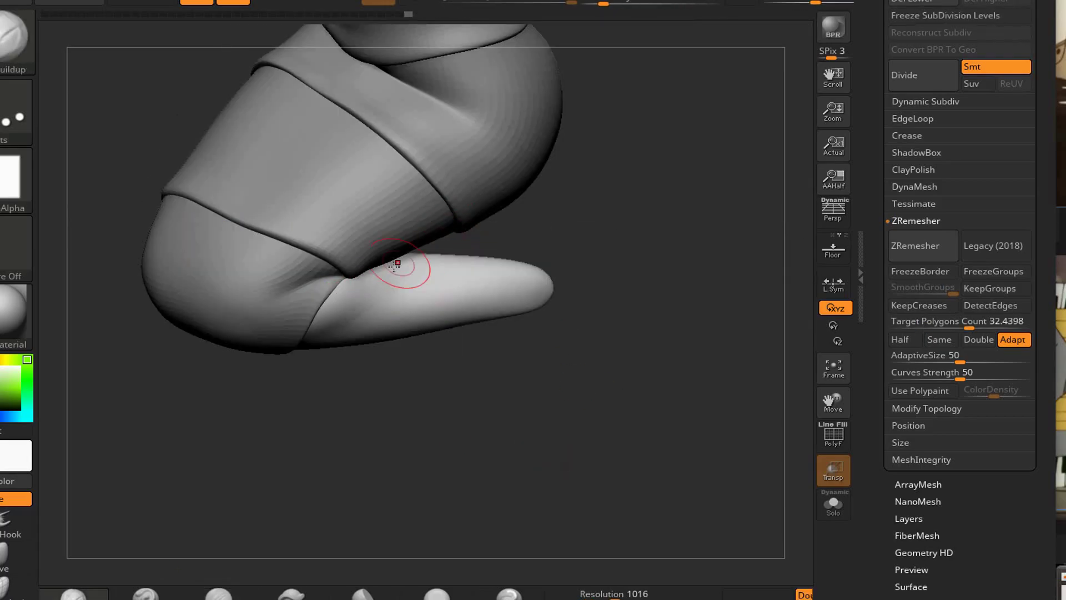
click(406, 433)
key(shift)
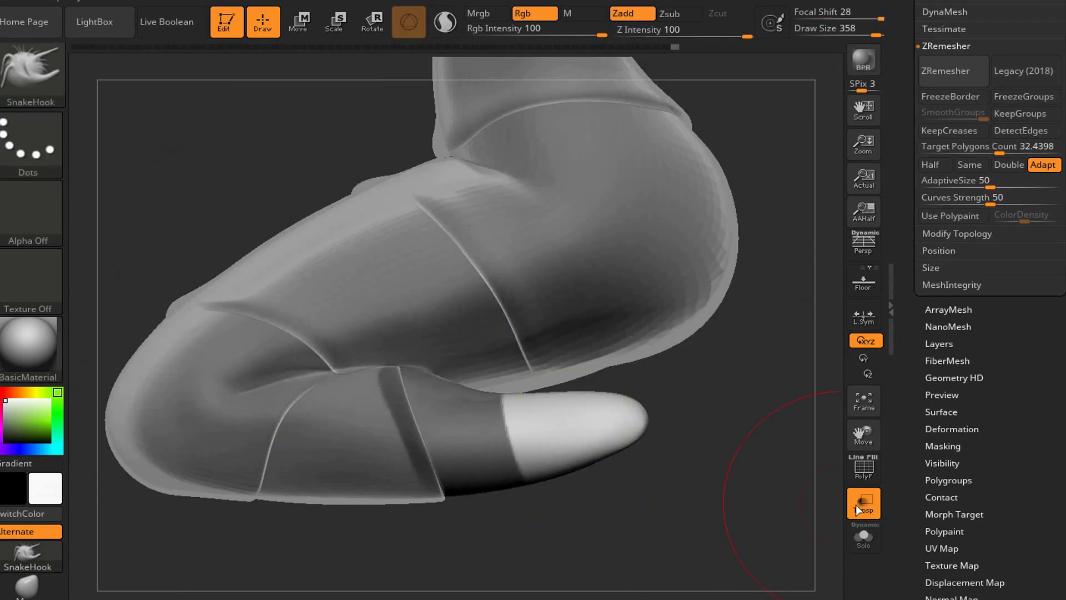
Lasso-mask successive lower-leg sections of the body below the knee band and extract each as a separate band 0.02 thick
mouse_move(738, 488)
mouse_down()
mouse_move(721, 528)
mouse_move(733, 567)
mouse_move(634, 491)
mouse_move(439, 405)
mouse_move(281, 425)
mouse_move(800, 508)
mouse_move(400, 452)
mouse_up()
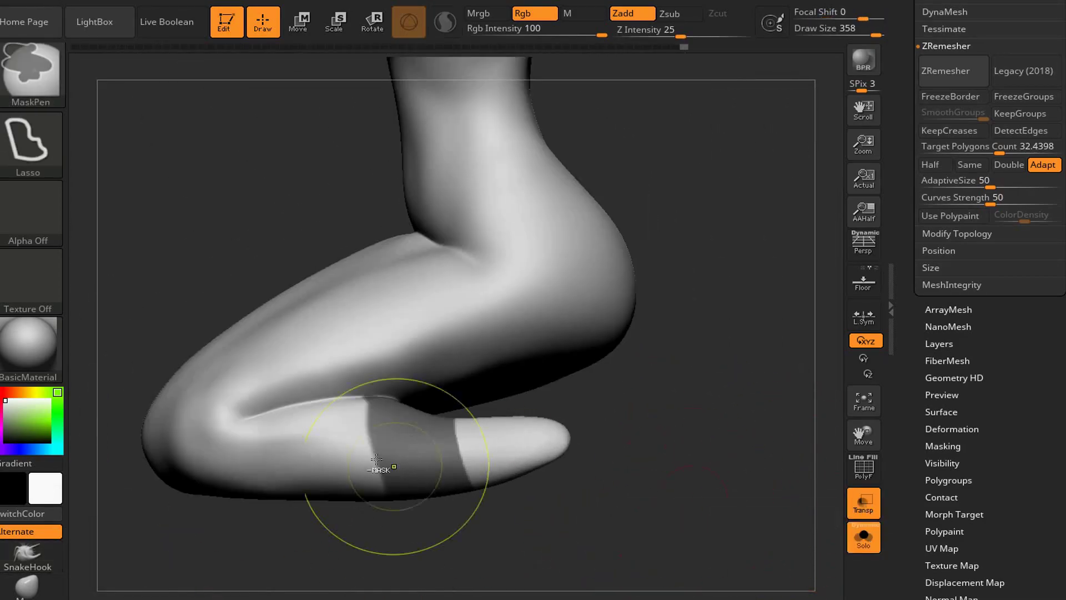
click(864, 537)
click(965, 570)
click(862, 502)
drag(805, 483, 783, 469)
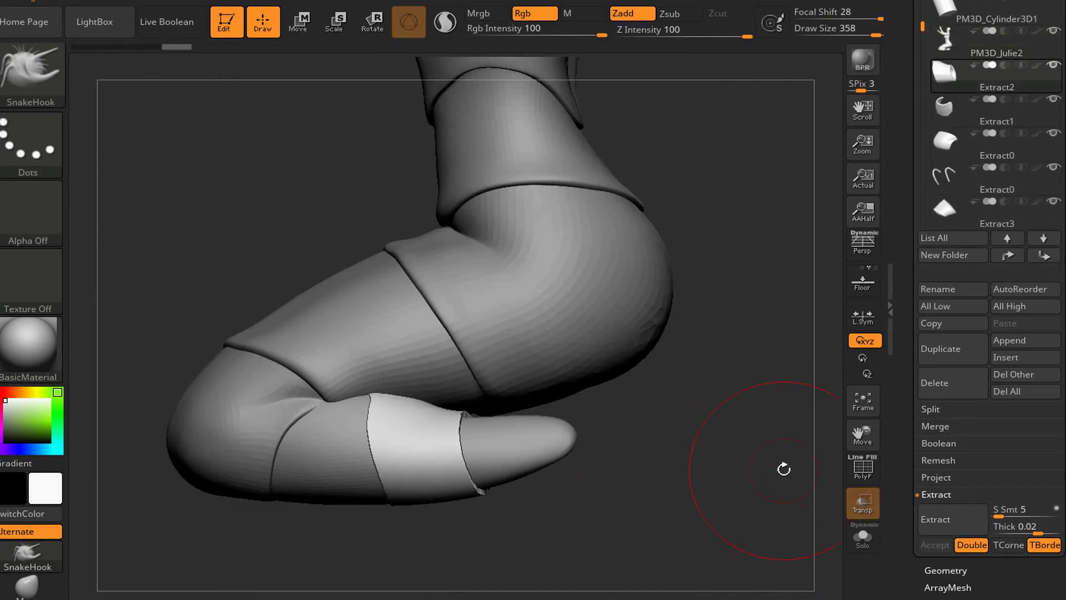
click(946, 570)
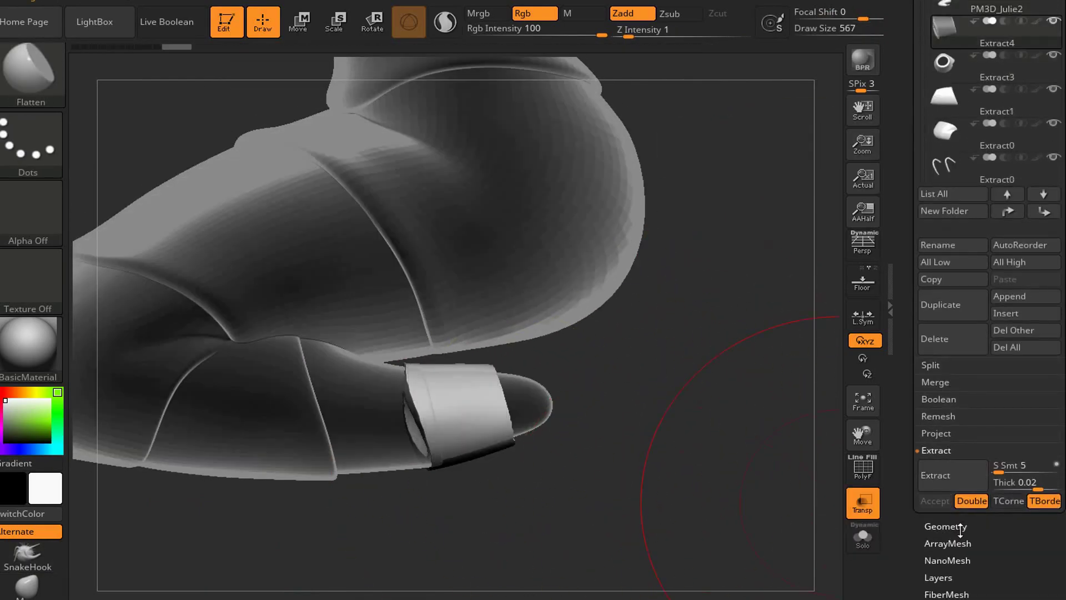
click(945, 526)
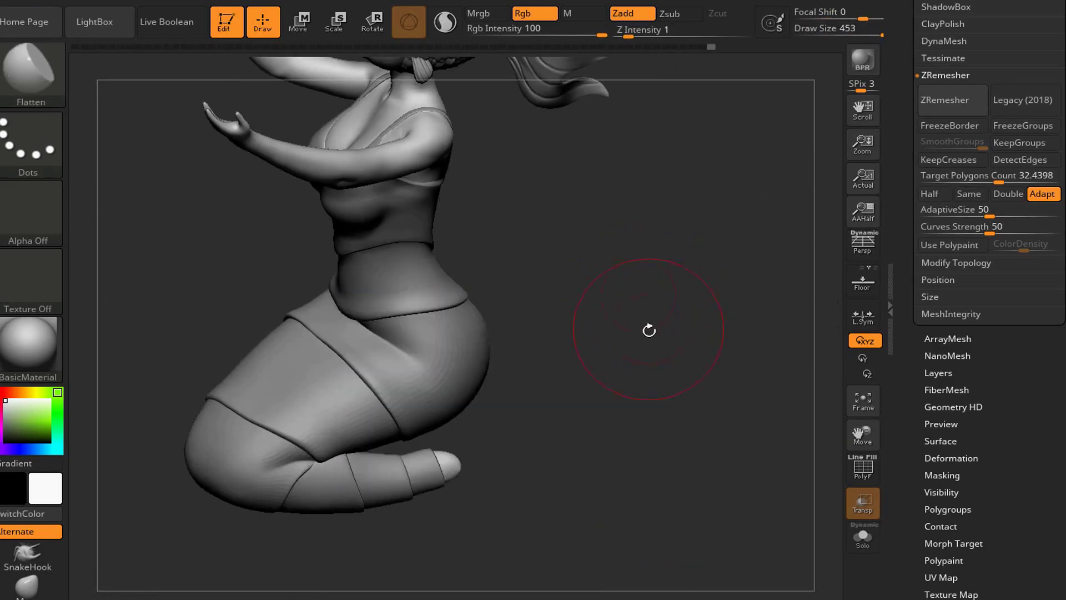
Build up soft fabric folds across the back of the tank top with the ClayBuildup brush at Z intensity 1
key(bracketleft)
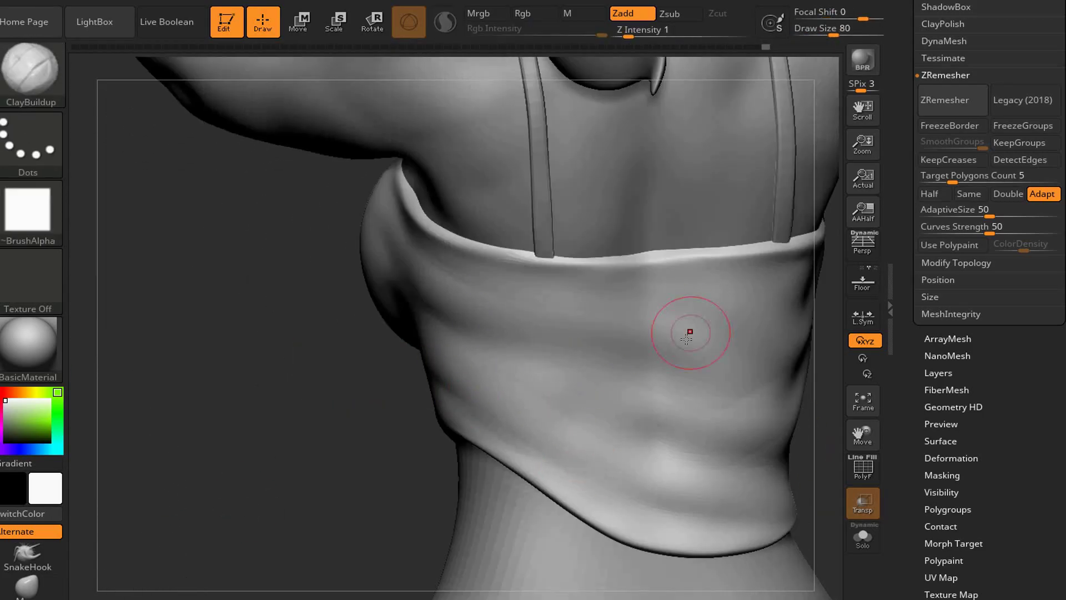
right_drag(688, 333, 317, 330)
drag(710, 470, 799, 431)
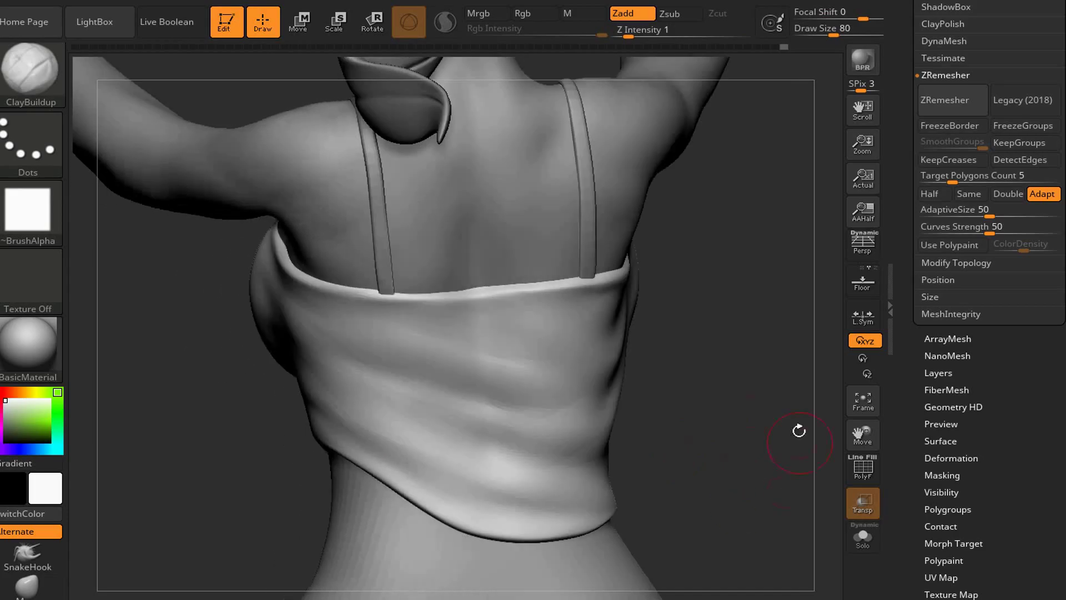
right_drag(572, 383, 615, 381)
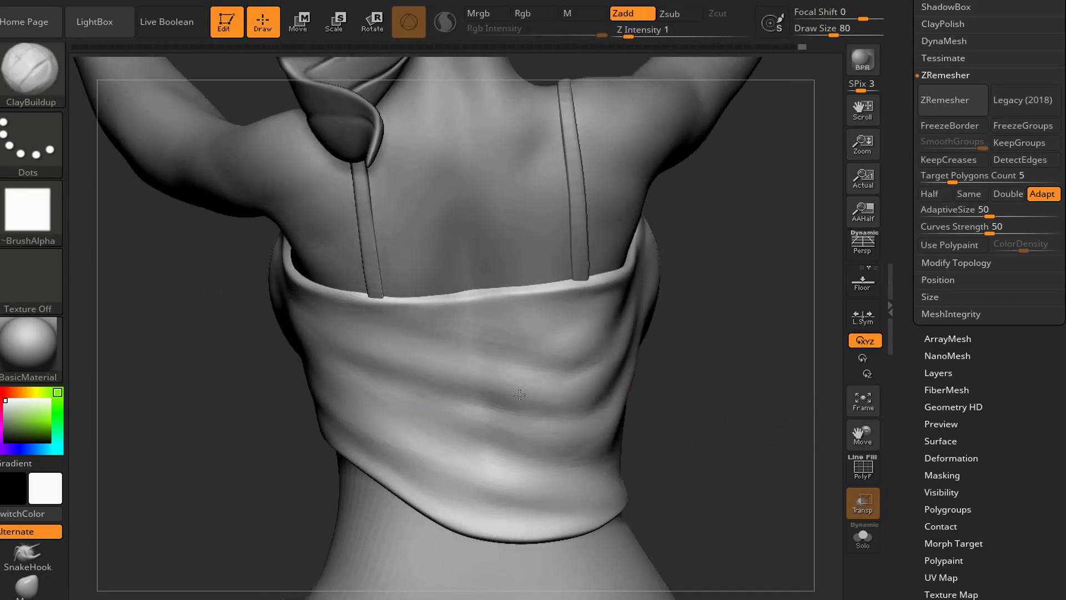
mouse_move(519, 394)
right_down()
mouse_move(714, 455)
mouse_move(485, 440)
right_up()
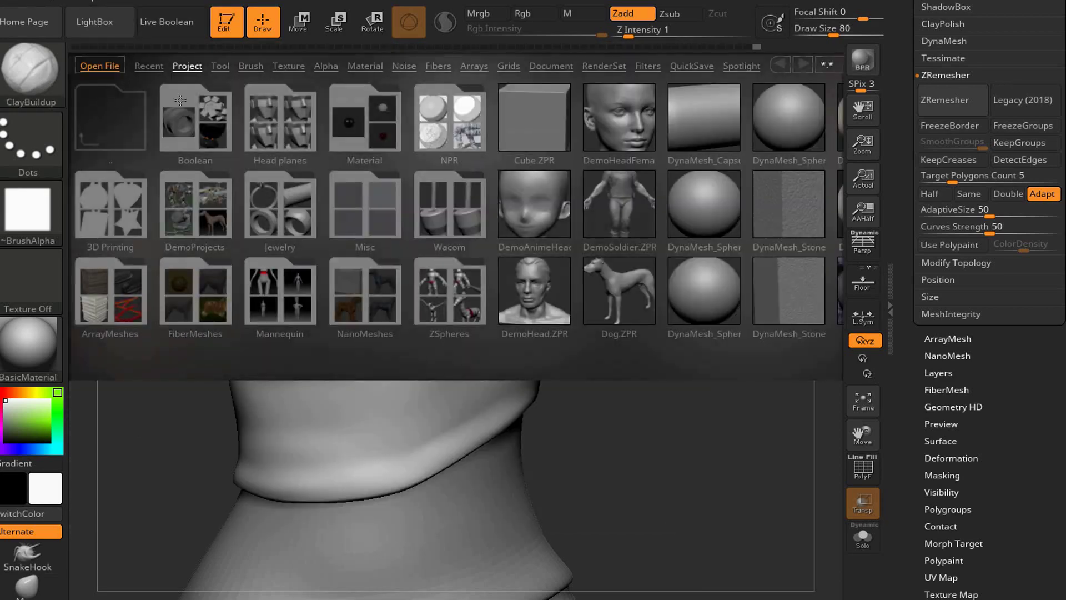
Load the Slash1 brush from the Cracks folder of the brush library and set its Z intensity to 2
click(251, 65)
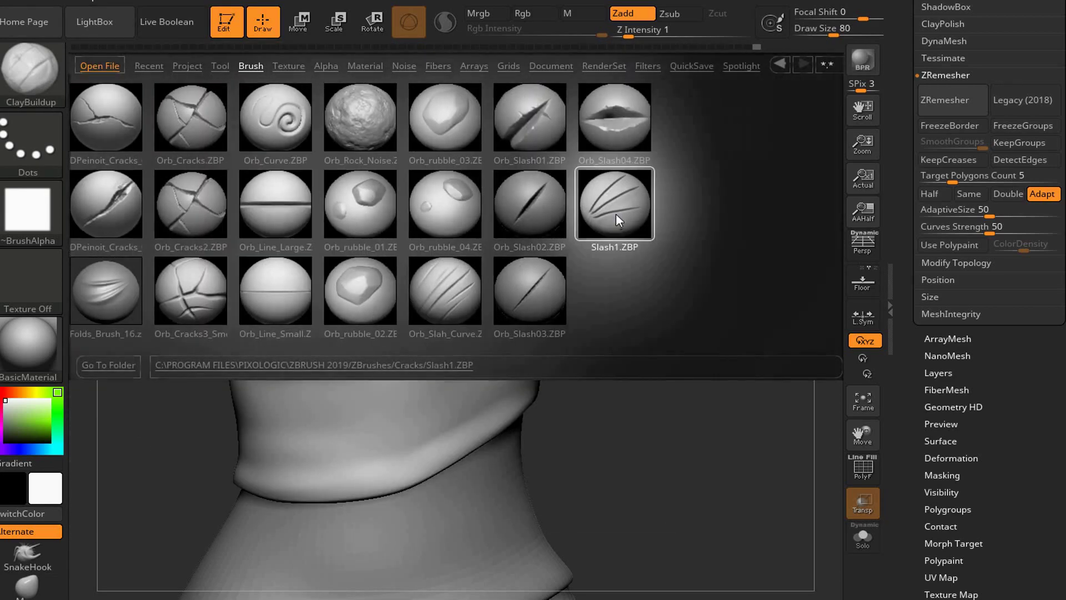
double_click(618, 221)
drag(628, 37, 647, 39)
text(25)
key(Return)
Sculpt diagonal fabric folds across the back and around both sides of the tank top with the Slash1 brush
mouse_move(526, 232)
right_down()
mouse_move(774, 386)
mouse_move(524, 392)
mouse_move(429, 446)
right_up()
right_drag(516, 366, 302, 349)
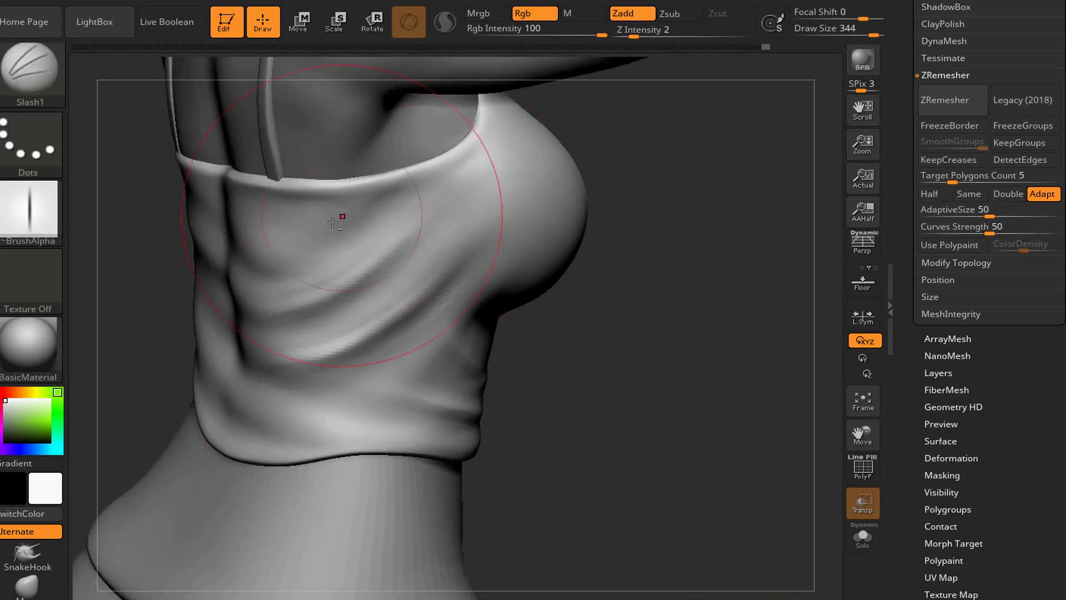
mouse_move(356, 301)
right_down()
mouse_move(614, 335)
mouse_move(219, 257)
right_up()
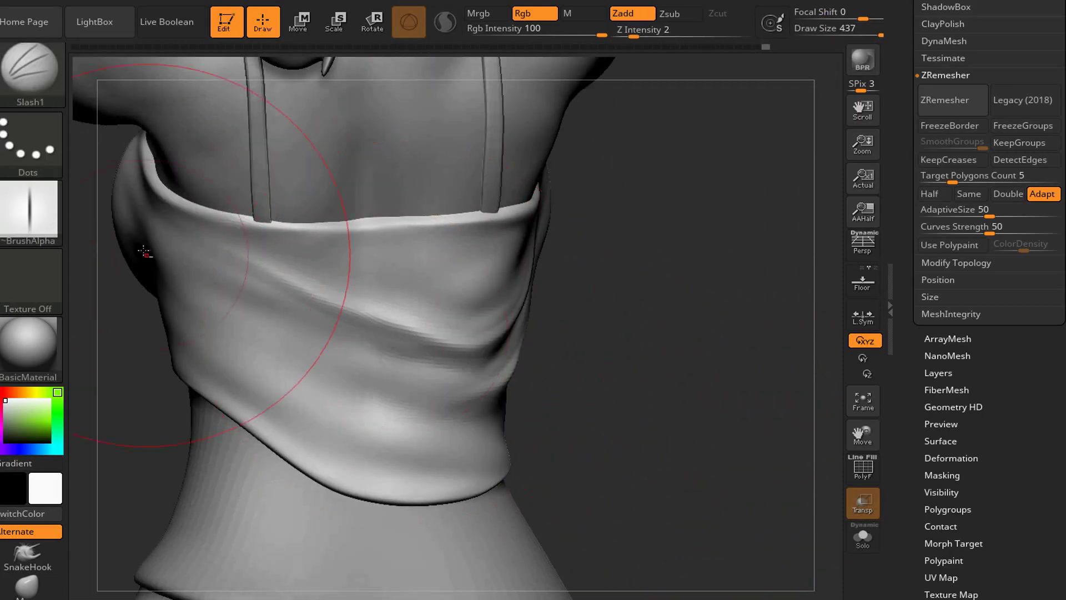
mouse_move(467, 455)
right_down()
mouse_move(226, 381)
mouse_move(678, 448)
mouse_move(638, 357)
mouse_move(485, 274)
right_up()
right_drag(394, 269, 404, 373)
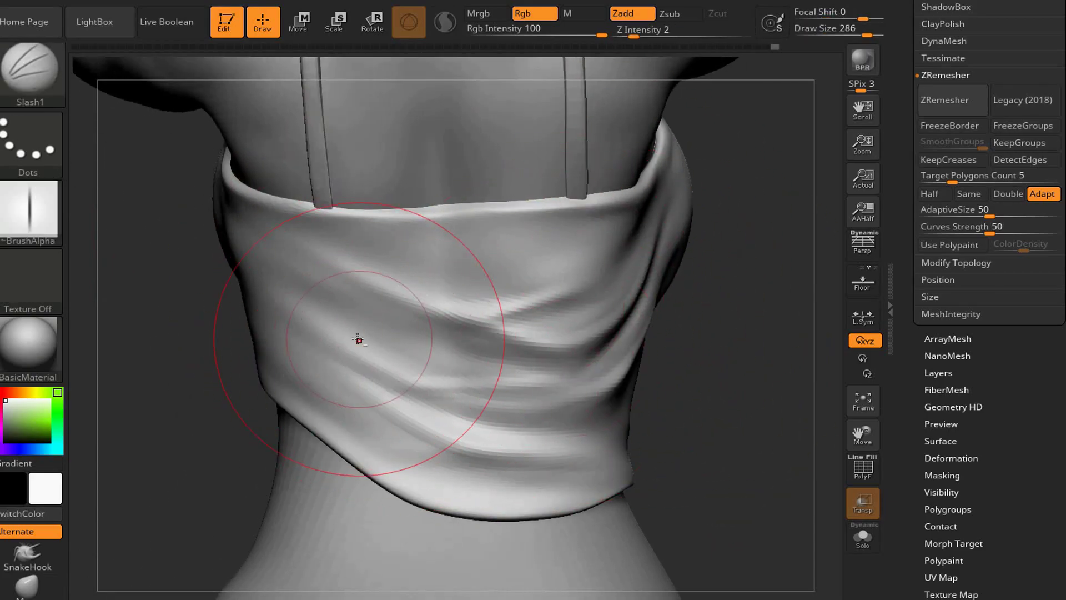
mouse_move(640, 290)
right_down()
mouse_move(245, 381)
mouse_move(683, 414)
mouse_move(394, 256)
right_up()
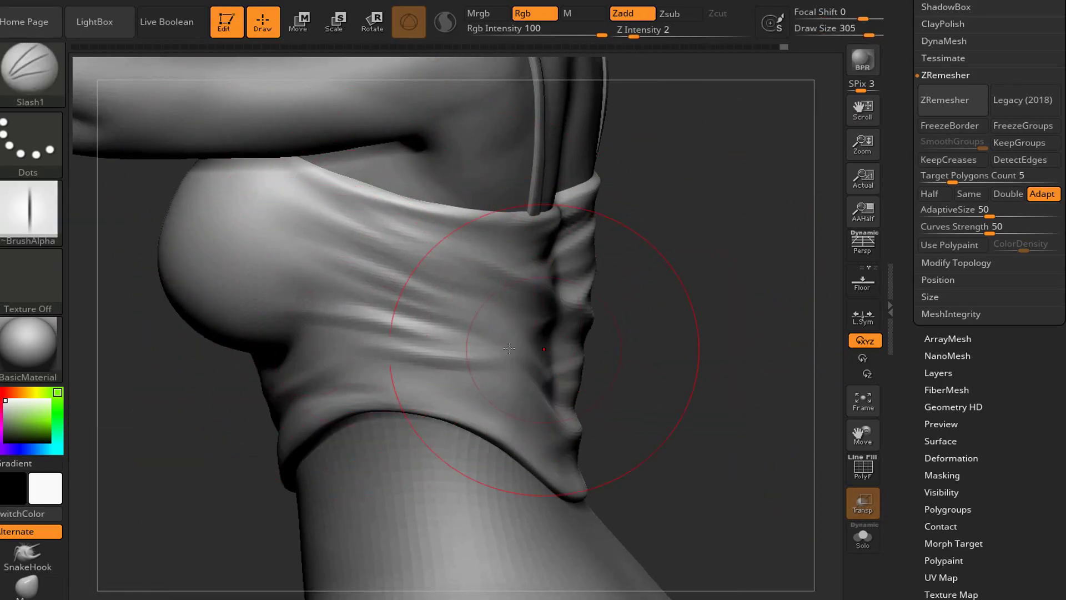
mouse_move(509, 348)
right_down()
mouse_move(305, 440)
mouse_move(238, 333)
mouse_move(601, 441)
mouse_move(468, 422)
mouse_move(572, 368)
mouse_move(700, 383)
right_up()
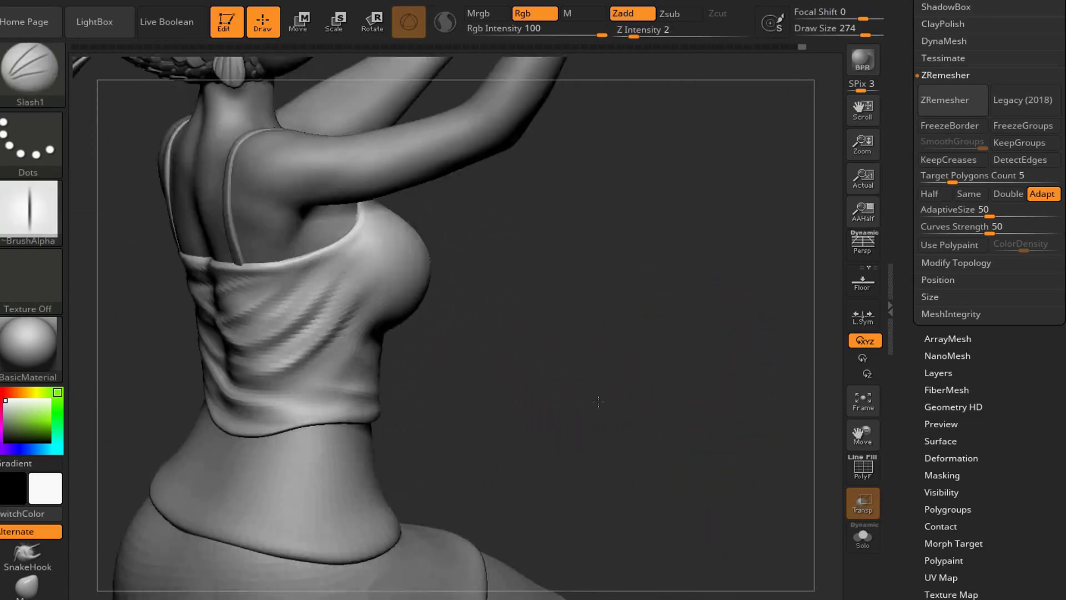
Refine the tank top's folds below the bust with the ClayBuildup brush at Z intensity 1
key(space)
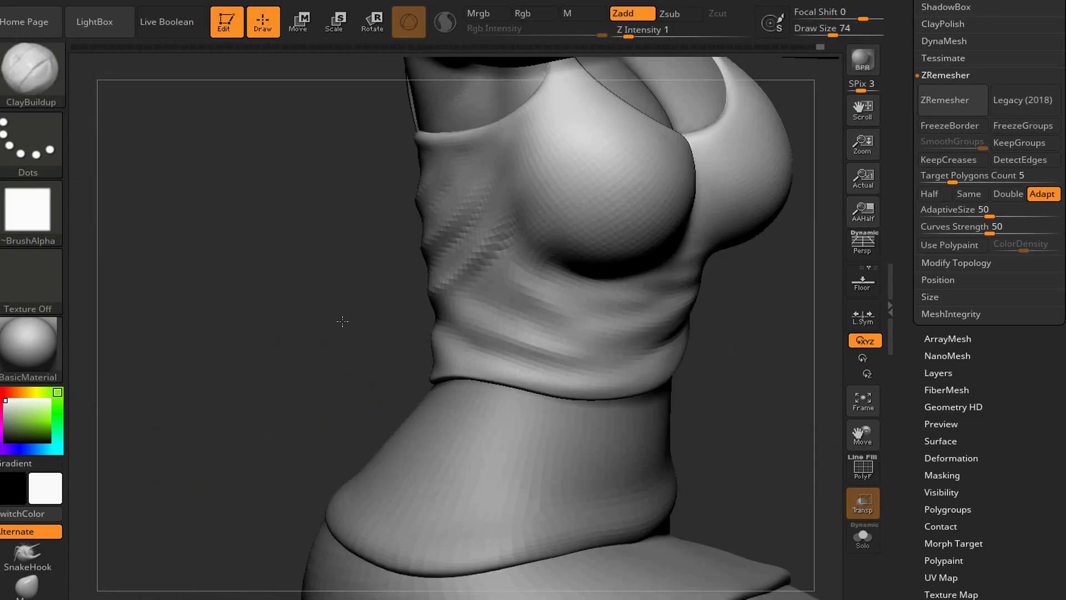
drag(342, 320, 499, 185)
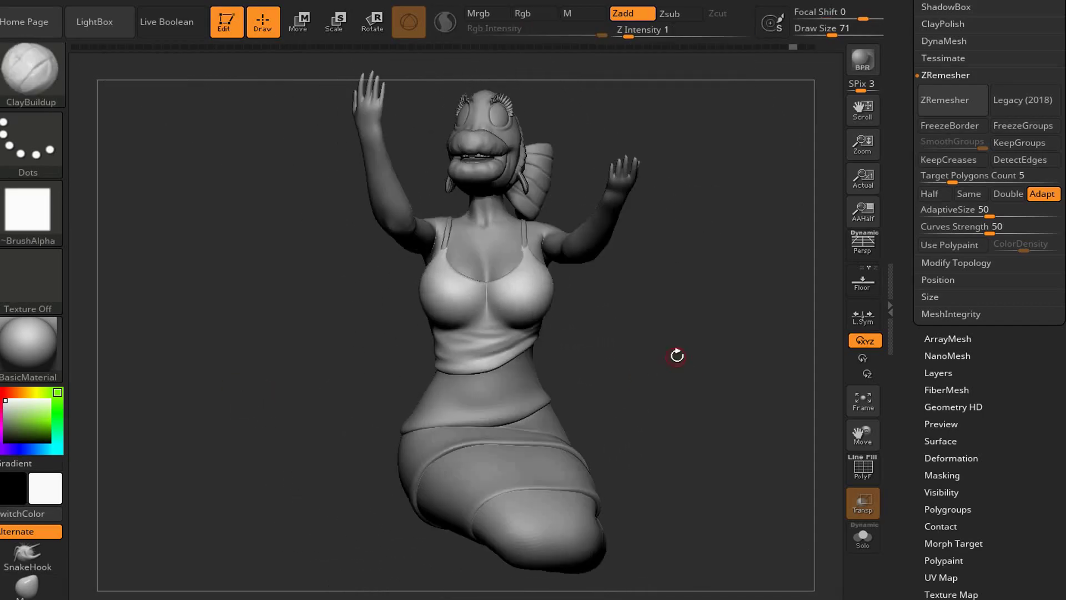
drag(676, 356, 674, 363)
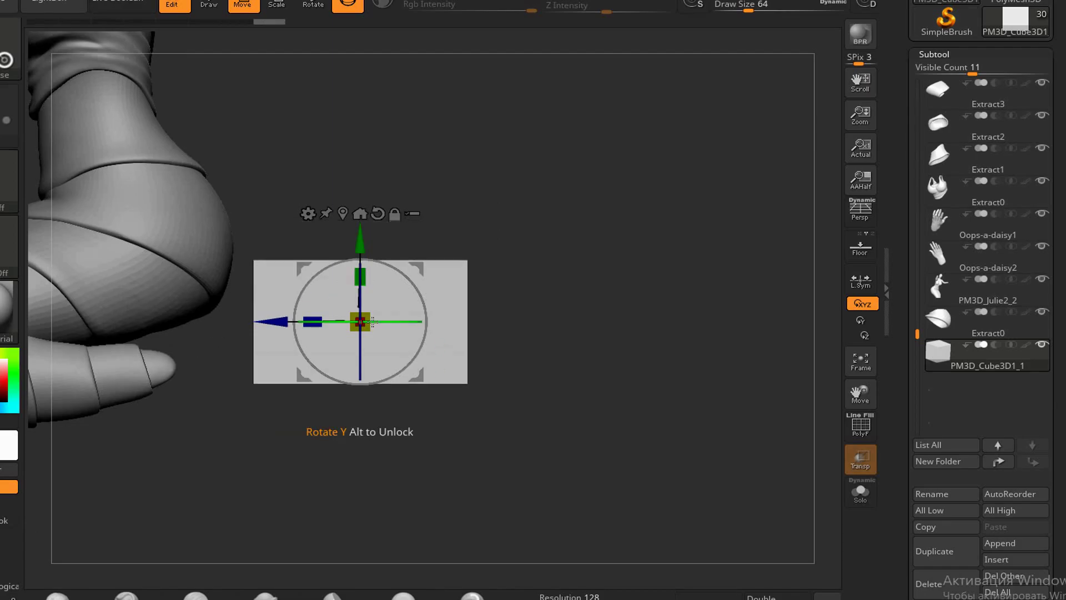
Pull the cube beside the feet into a flat, forked tail-fin silhouette with the SnakeHook brush
drag(560, 267, 348, 339)
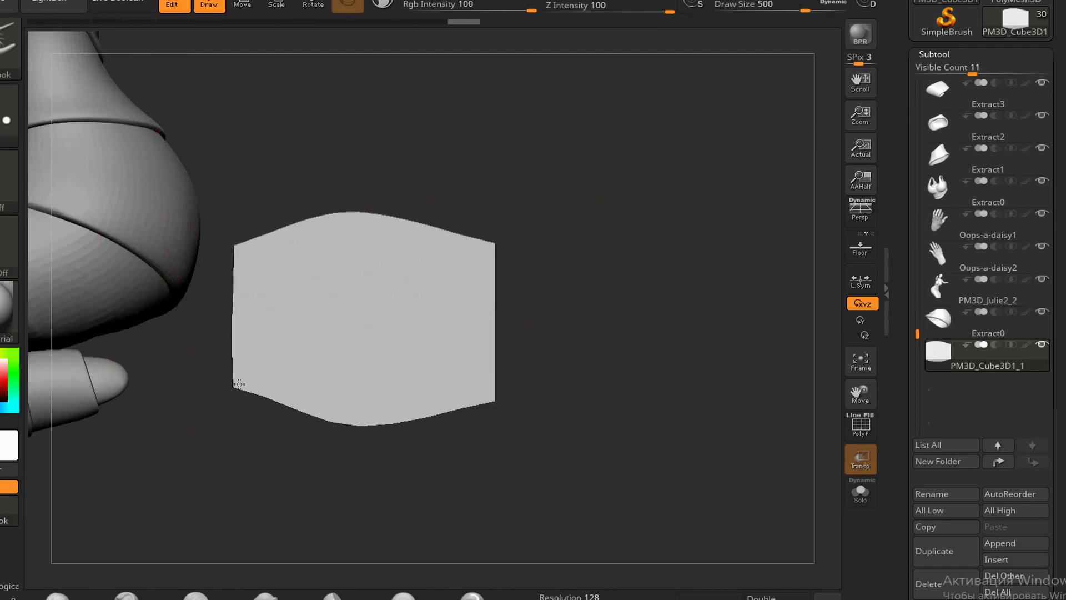
drag(539, 310, 217, 382)
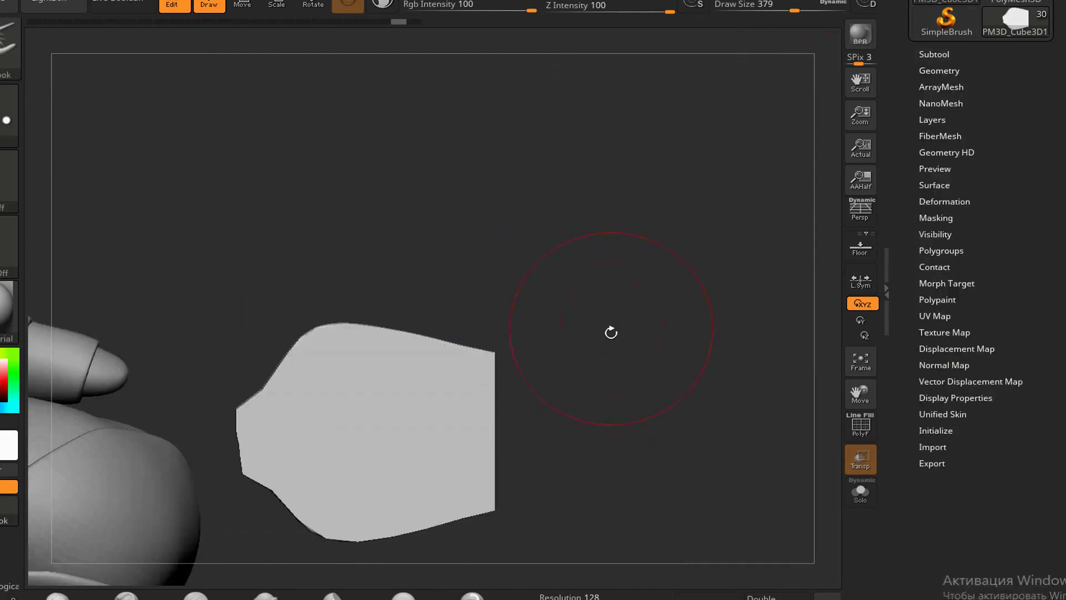
drag(611, 331, 460, 306)
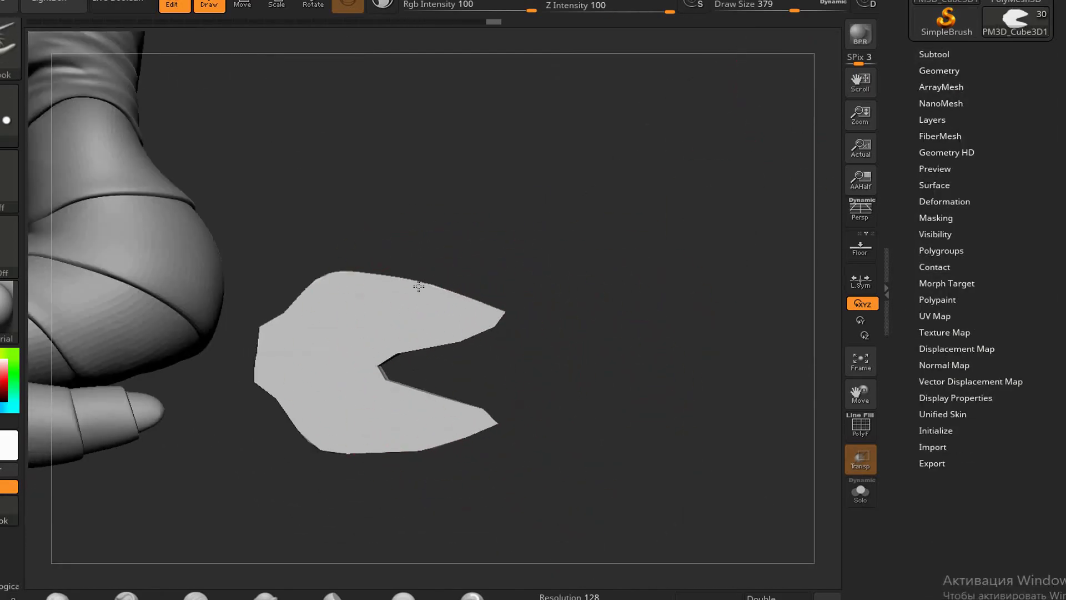
mouse_move(296, 356)
mouse_down()
mouse_move(497, 399)
mouse_move(411, 422)
mouse_move(329, 363)
mouse_up()
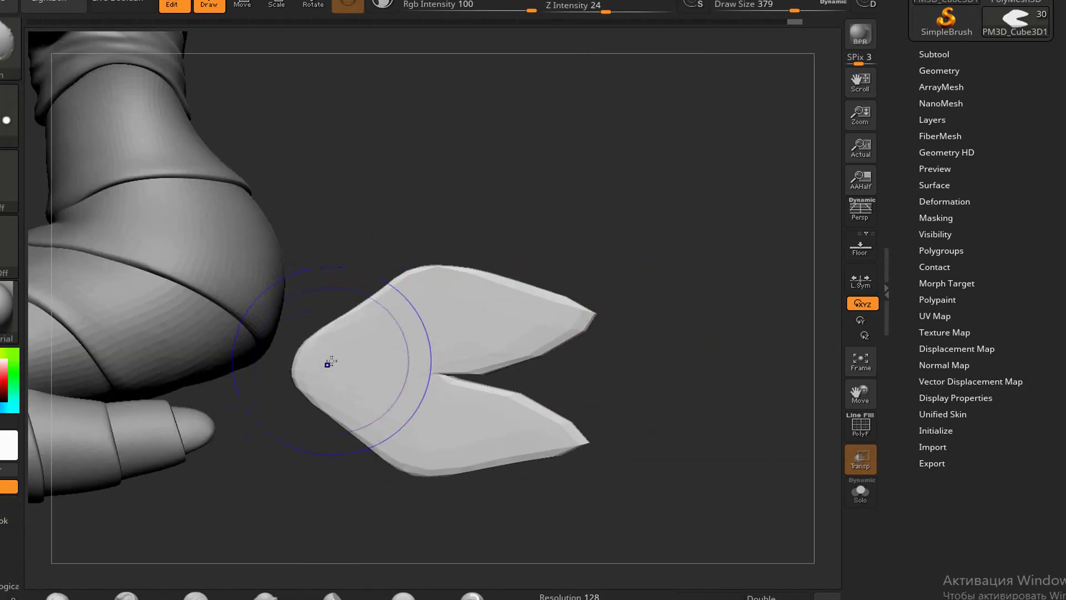
Subdivide the tail fin to level 3 and round out its forked shape with the SnakeHook brush
click(939, 71)
drag(630, 381, 452, 238)
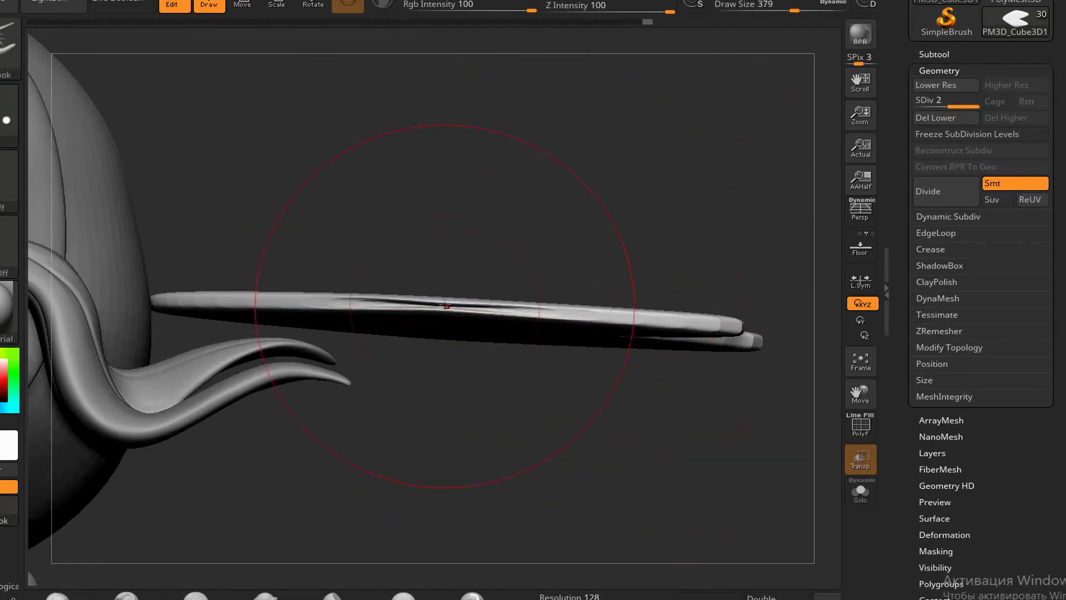
drag(441, 277, 562, 269)
ctrl+right_drag(562, 268, 638, 272)
key(space)
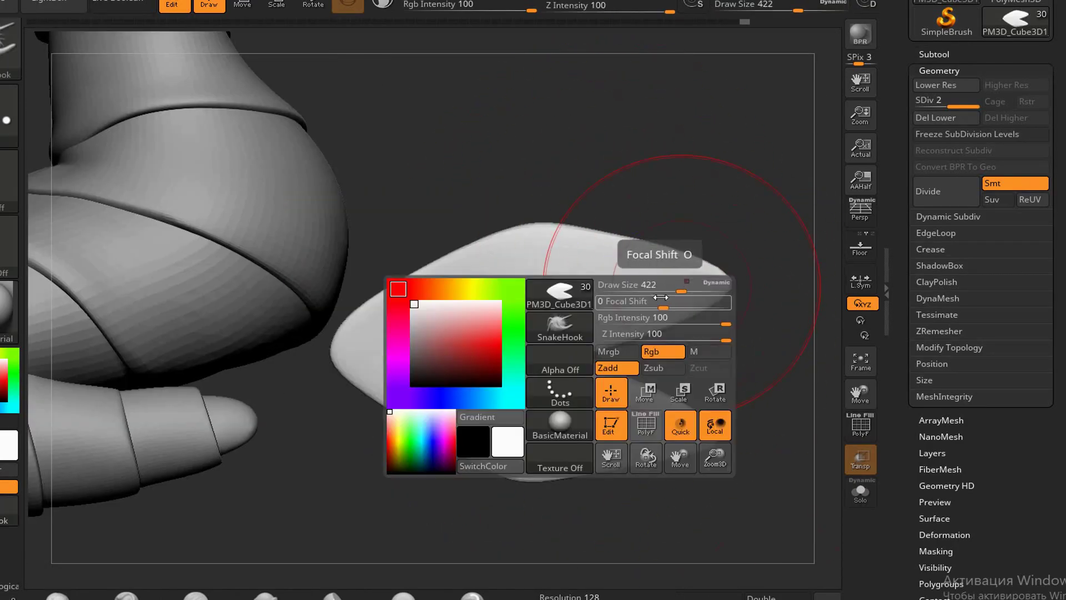
right_drag(589, 362, 535, 422)
mouse_move(519, 305)
right_down()
mouse_move(239, 369)
mouse_move(642, 371)
mouse_move(692, 361)
mouse_move(460, 191)
mouse_move(287, 14)
right_up()
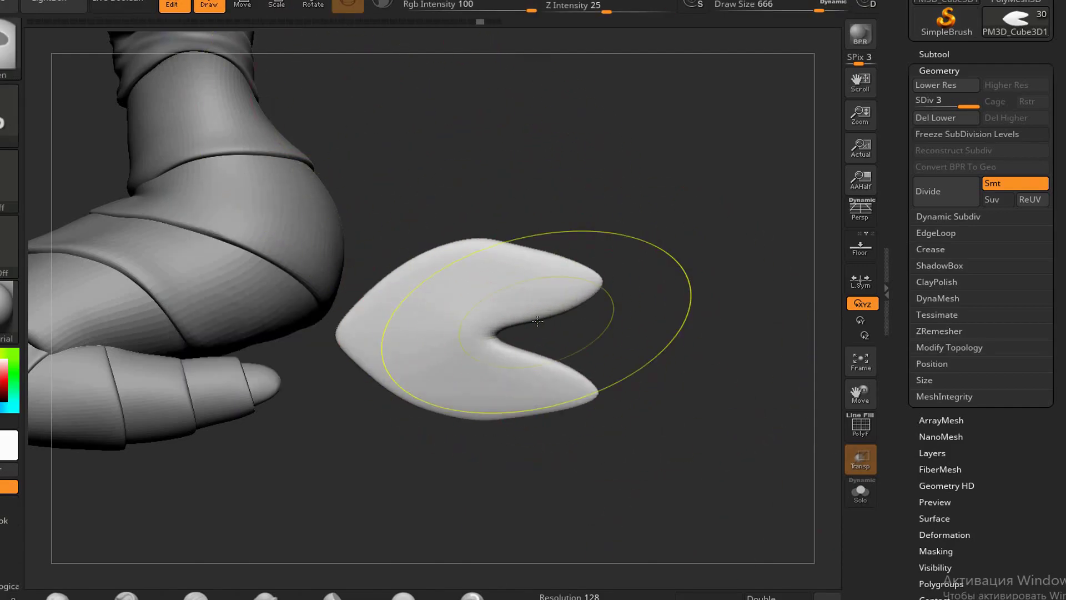
Shape the fin's two lobes into pointed tips with the SnakeHook brush, masking the lower lobe while adjusting the upper one
right_drag(537, 321, 638, 412)
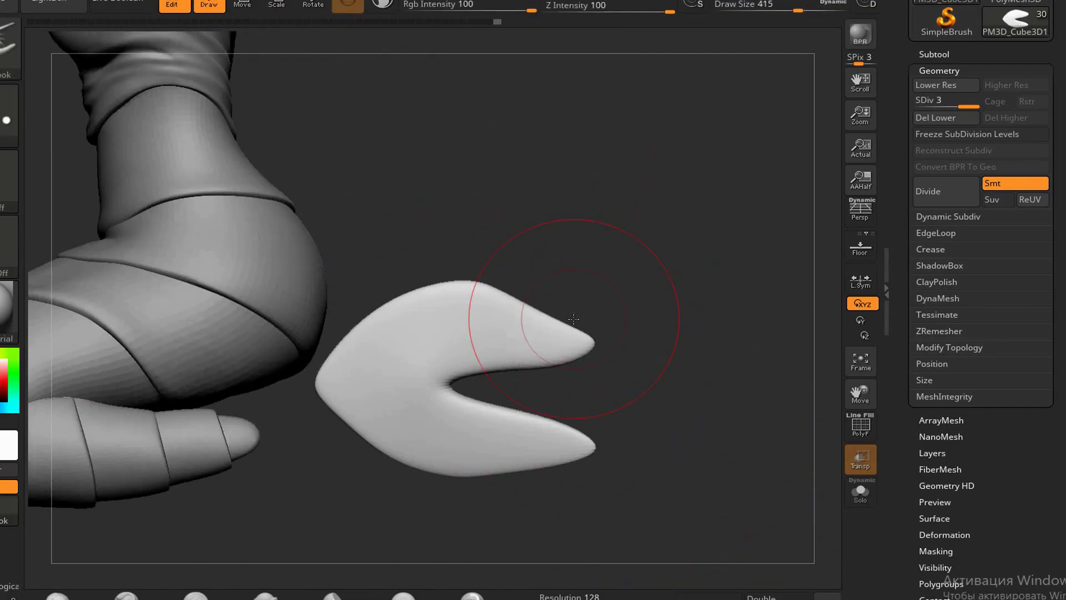
alt+right_drag(555, 281, 513, 281)
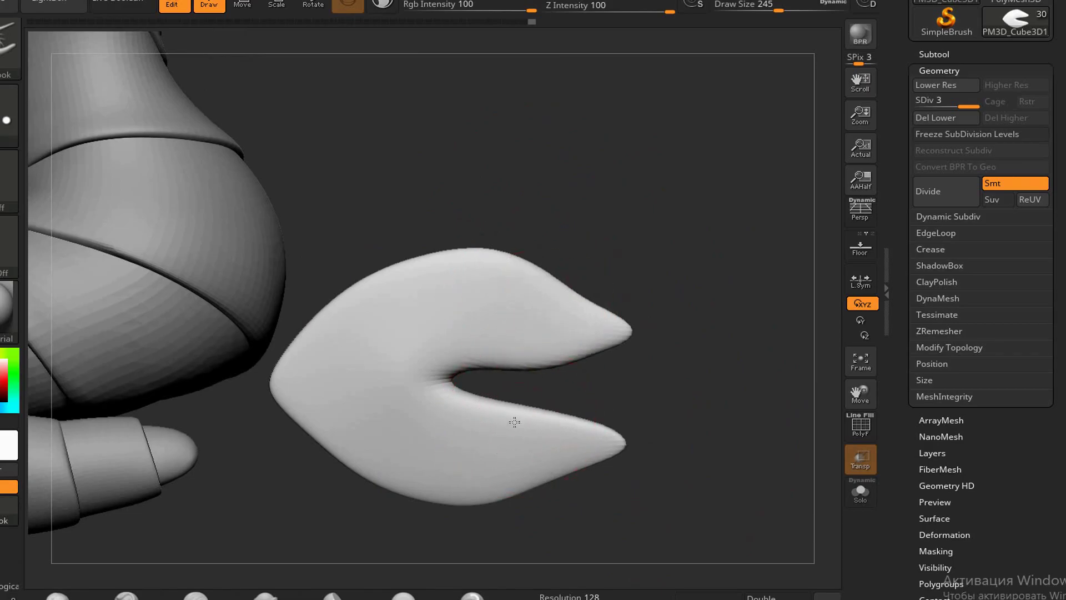
alt+click(590, 320)
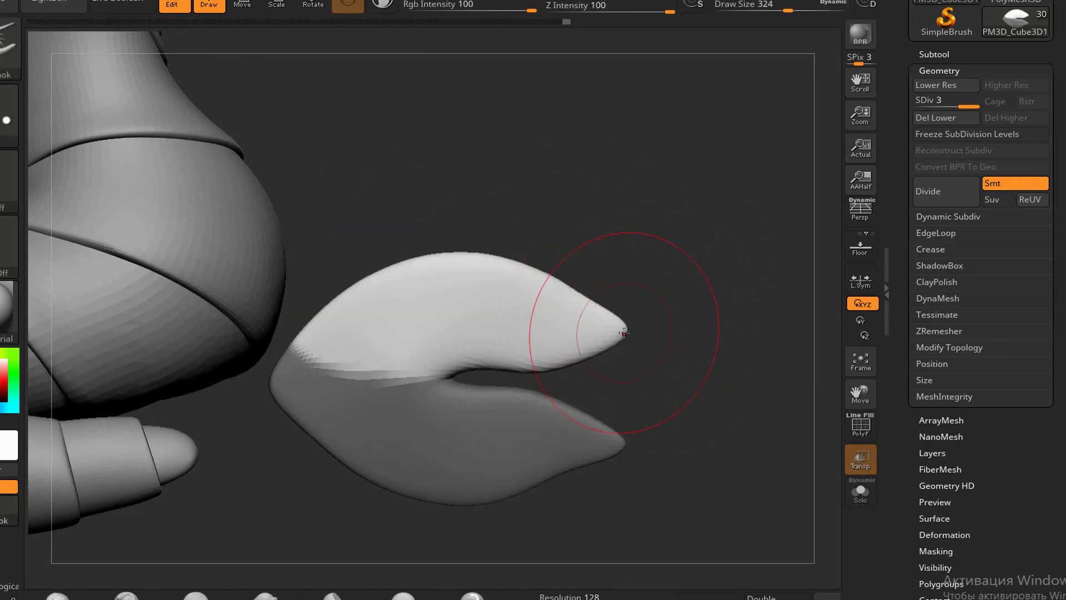
mouse_move(656, 372)
right_down()
mouse_move(405, 447)
mouse_move(455, 240)
mouse_move(822, 528)
mouse_move(604, 173)
mouse_move(652, 247)
right_up()
Load a carving brush from the brush library and carve a groove from the fork along the middle of the fin
key(b)
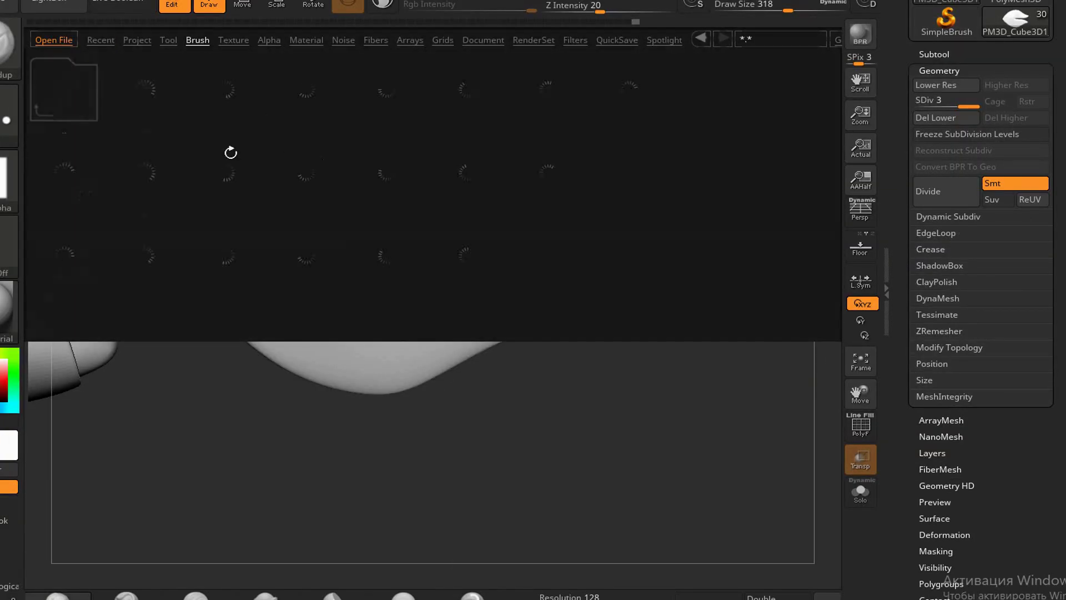
click(216, 139)
drag(383, 268, 301, 273)
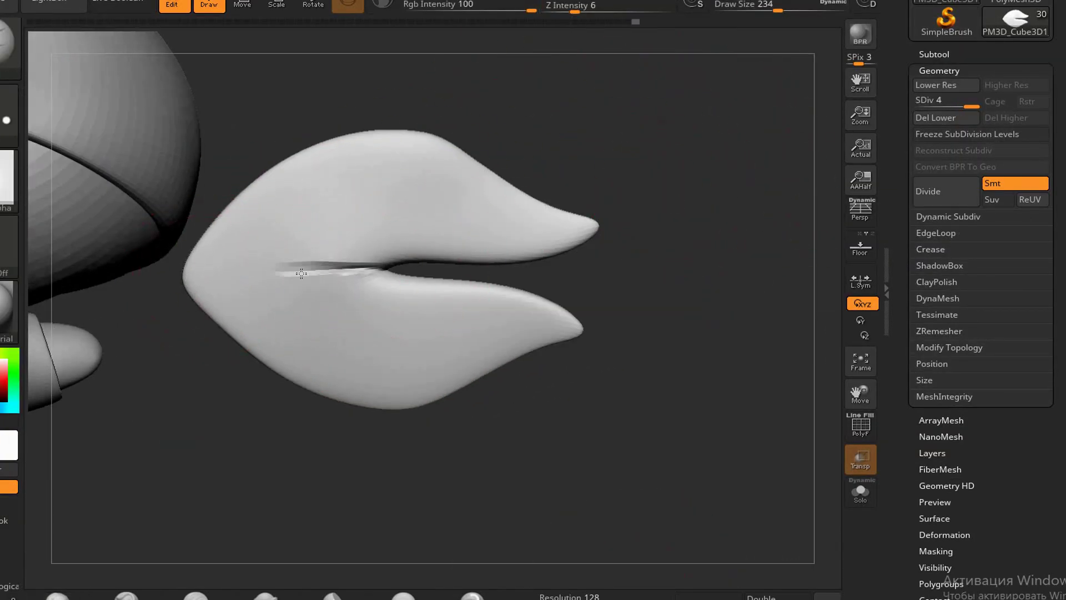
Carve long wavy grooves along both lobes of the tail fin at subdivision level 6 and smooth their surface
right_drag(641, 284, 599, 267)
key(ctrl+z)
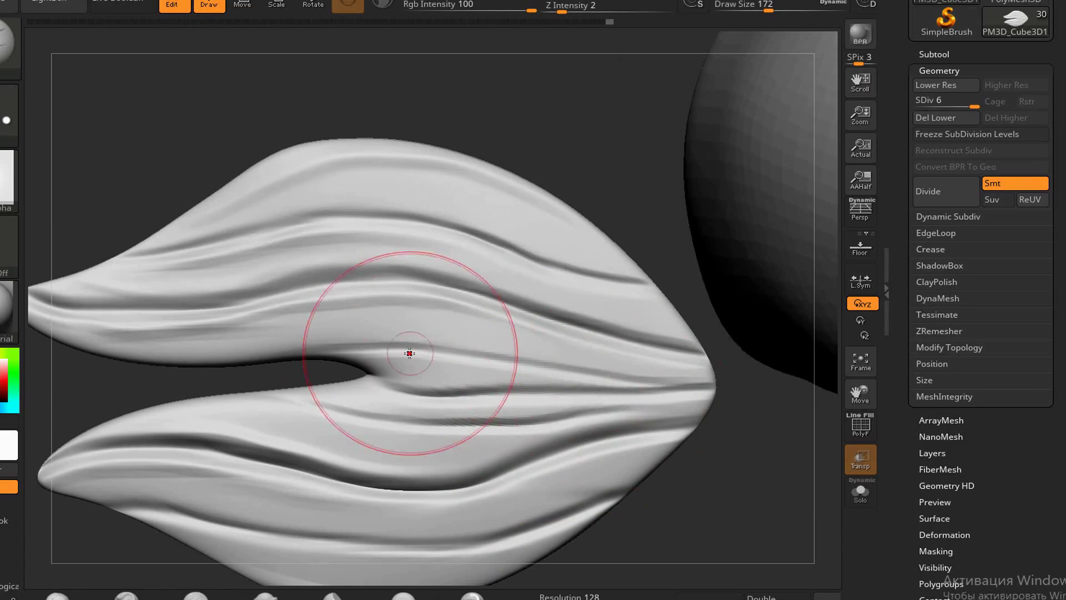
right_drag(409, 353, 600, 367)
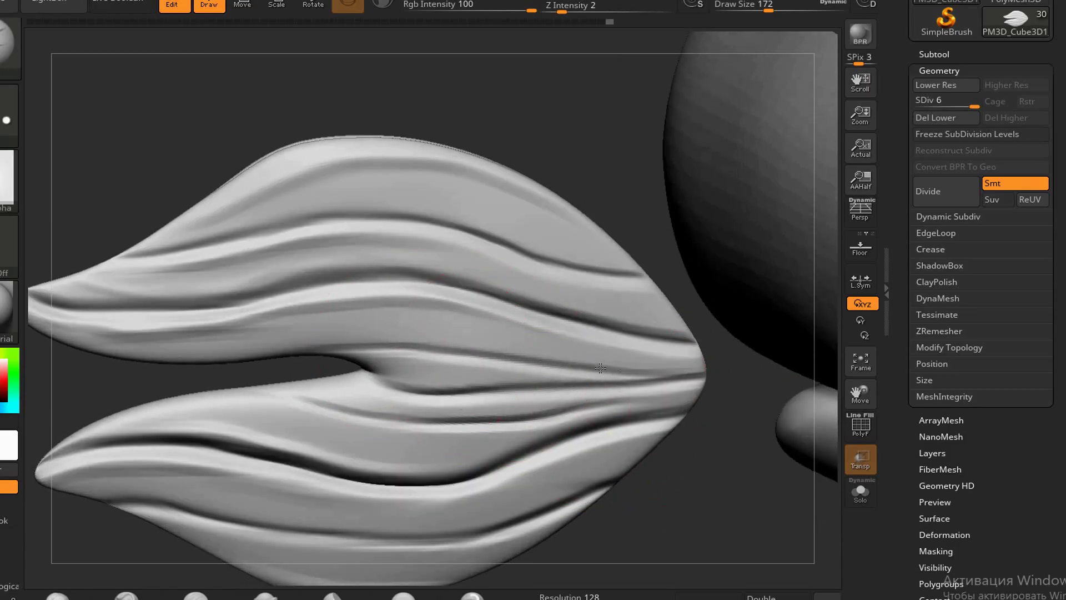
right_drag(479, 236, 658, 455)
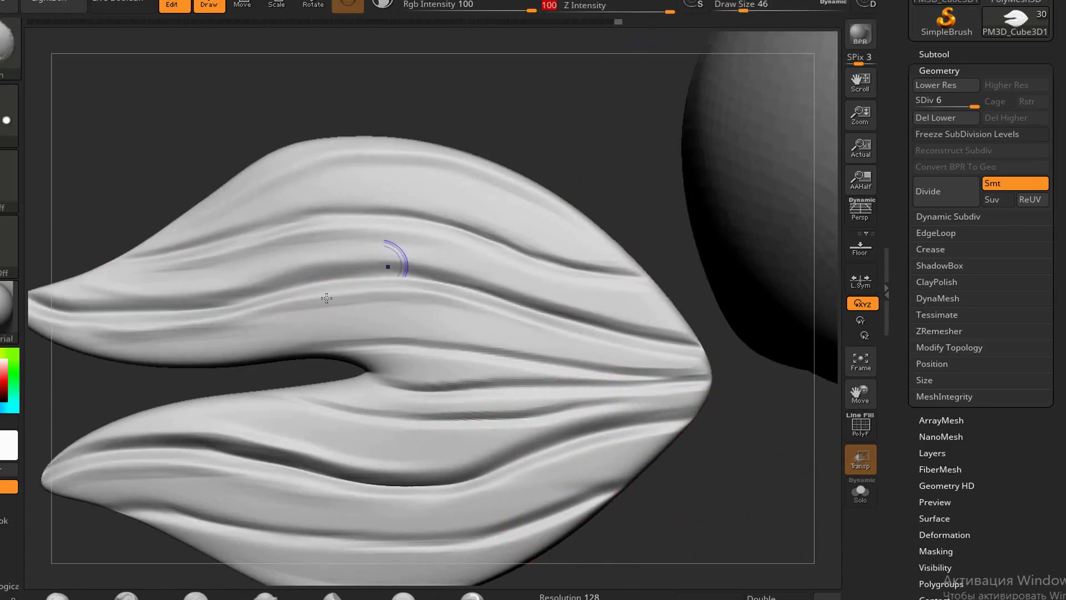
Add fine strand lines between the main grooves on both faces of the tail fin at Z Intensity 2 and draw size 192
right_drag(329, 283, 360, 265)
right_drag(700, 396, 466, 424)
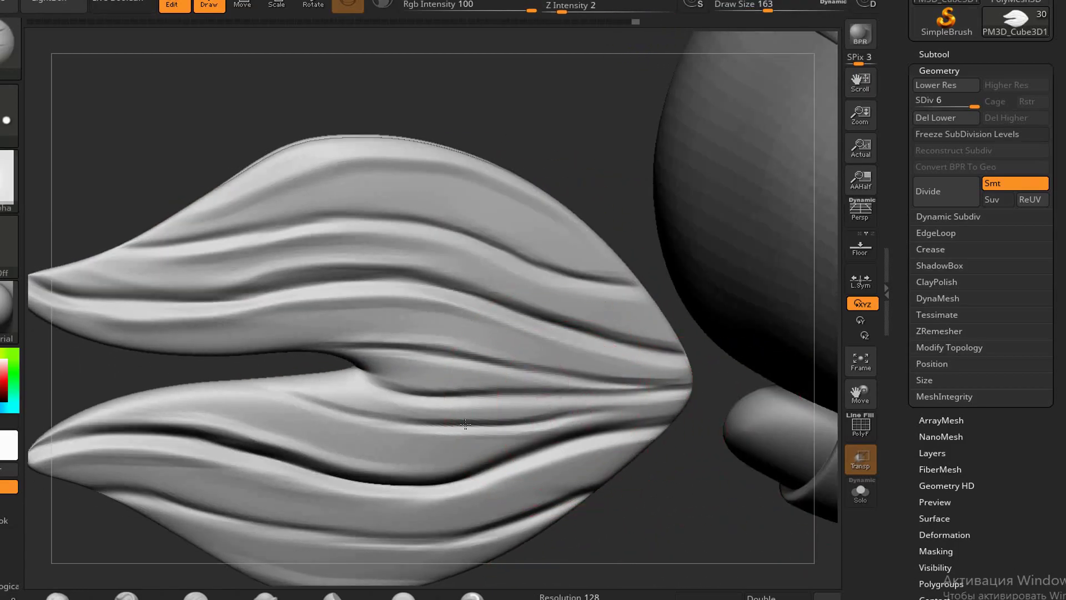
right_drag(404, 494, 309, 449)
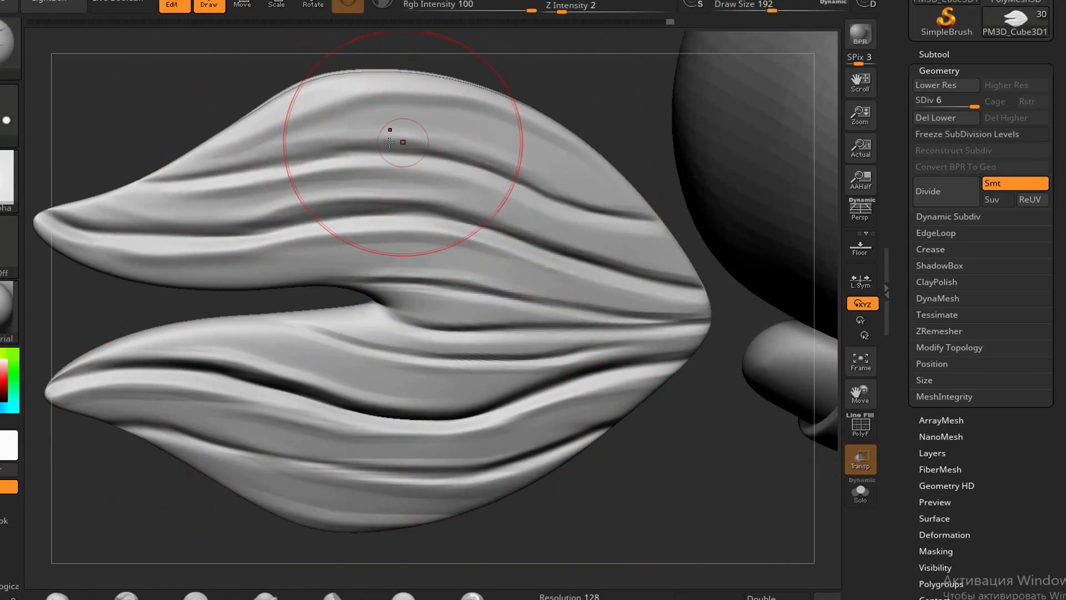
right_drag(389, 143, 486, 216)
mouse_move(161, 277)
right_down()
mouse_move(388, 211)
mouse_move(288, 386)
right_up()
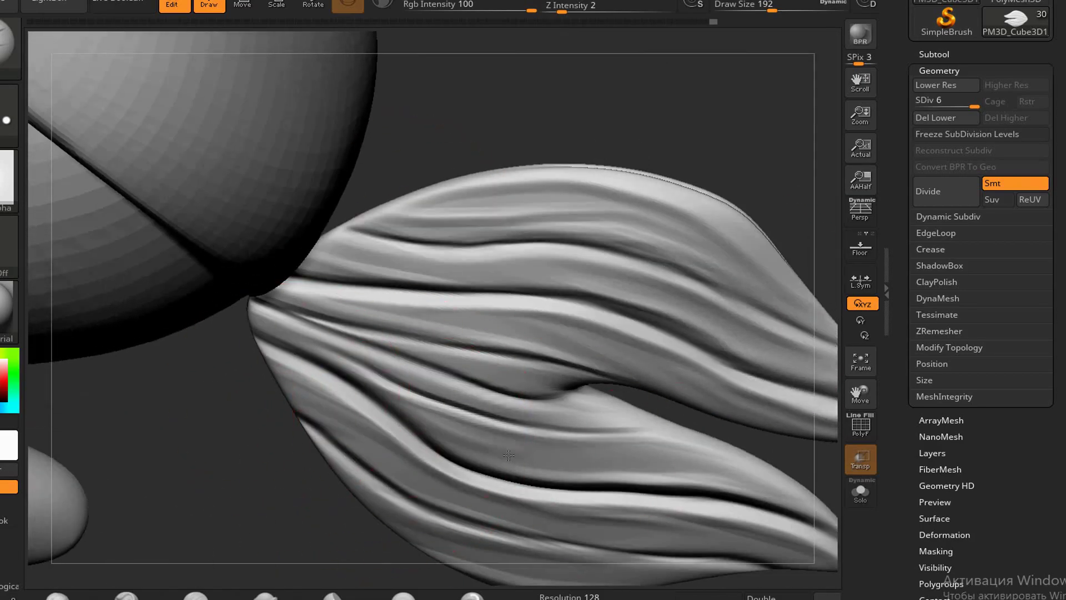
right_drag(508, 455, 630, 503)
right_drag(488, 470, 377, 304)
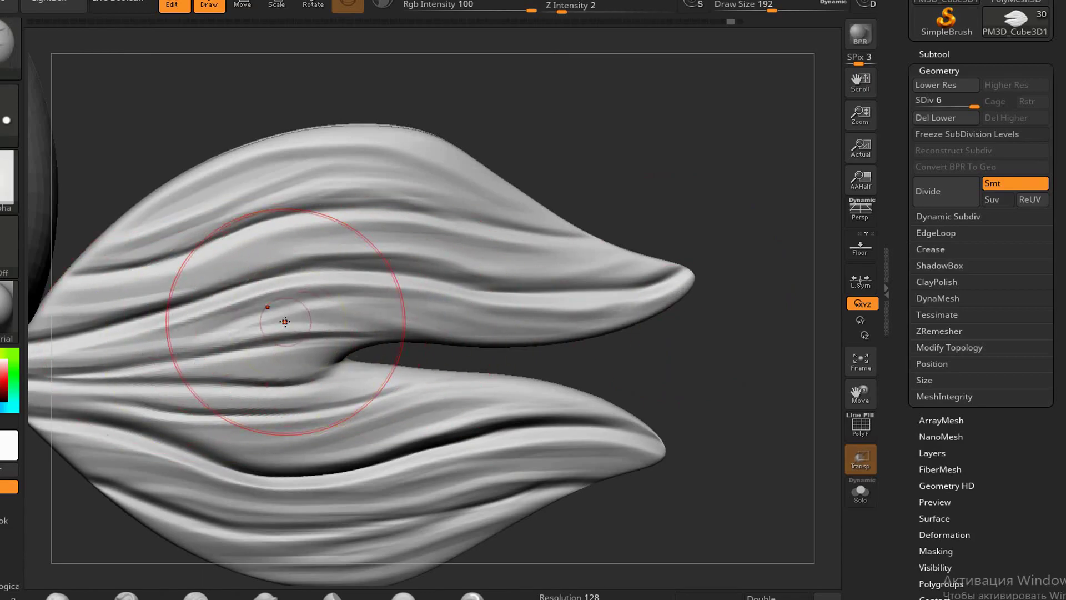
right_drag(285, 322, 271, 307)
Layer narrower strand lines over the tail fin's lobes and base on both faces, using draw size 145
mouse_move(708, 323)
right_down()
mouse_move(388, 214)
mouse_move(469, 342)
right_up()
right_drag(647, 213, 362, 228)
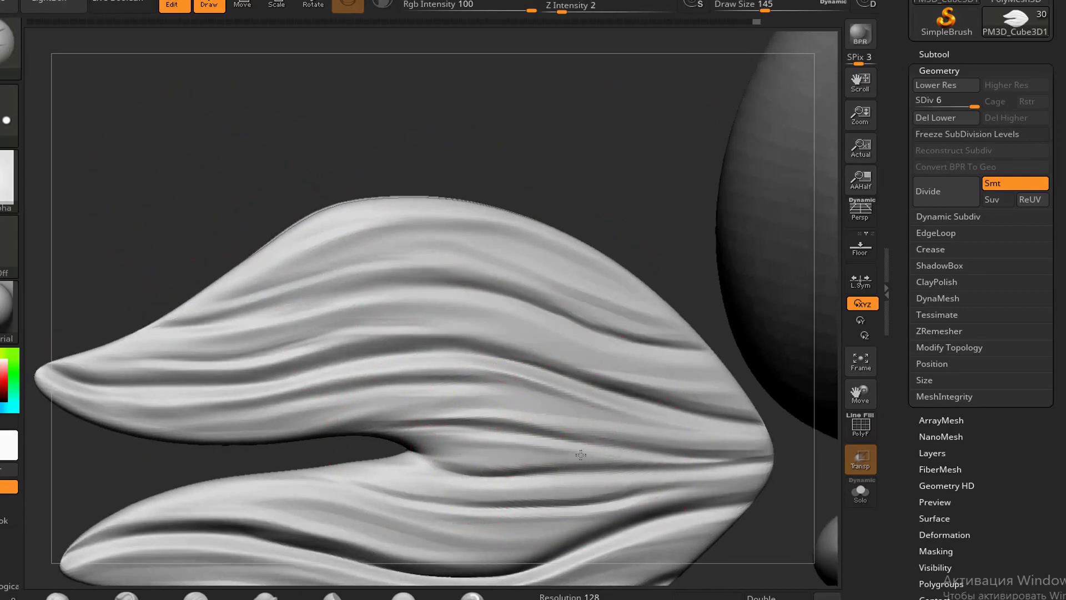
right_drag(658, 371, 658, 410)
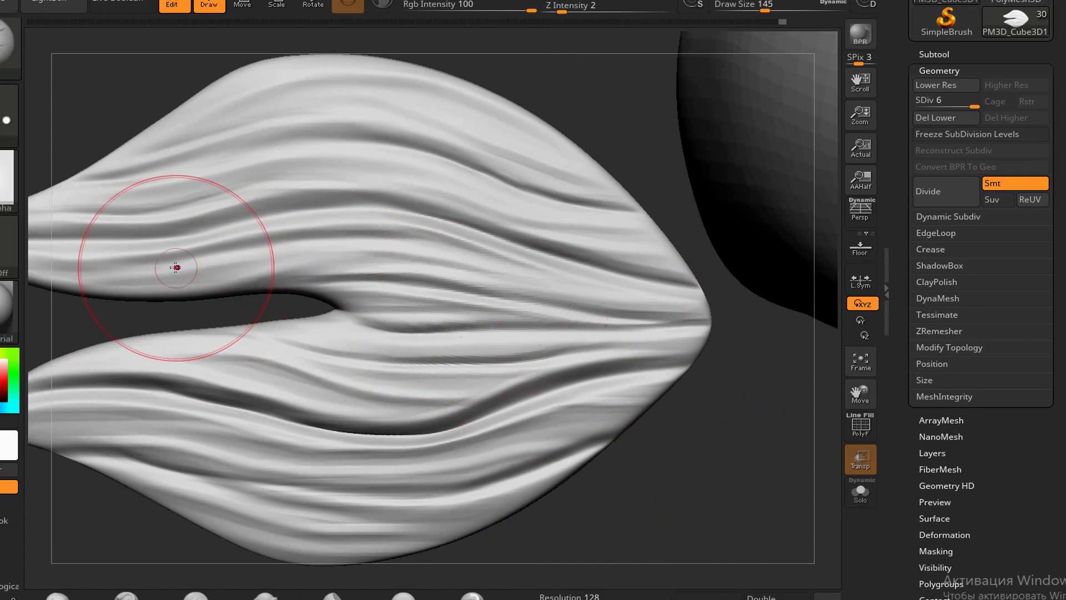
alt+right_drag(318, 246, 467, 305)
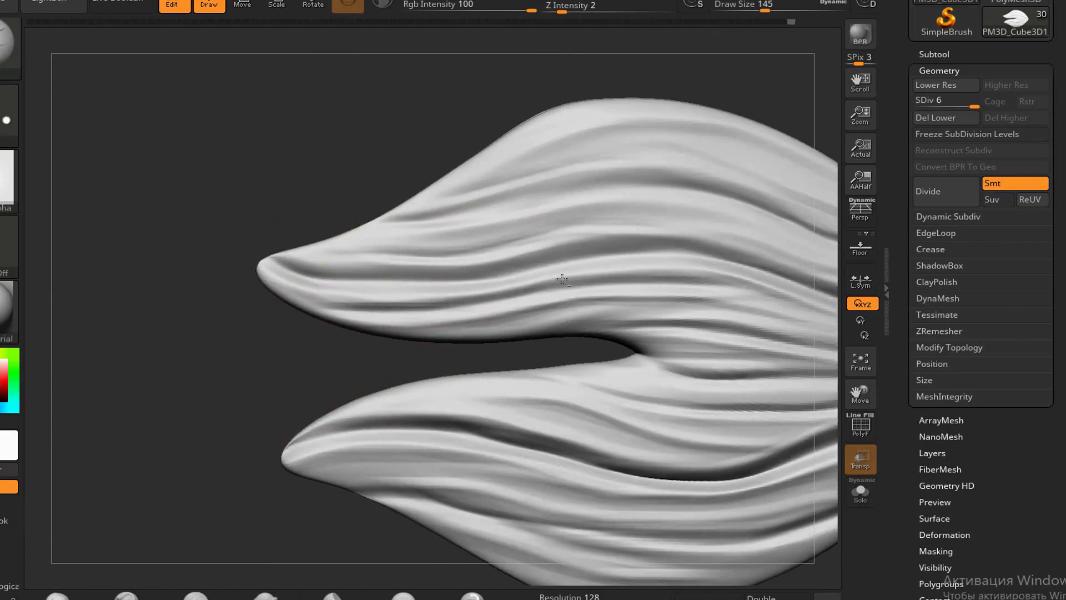
right_drag(562, 279, 411, 270)
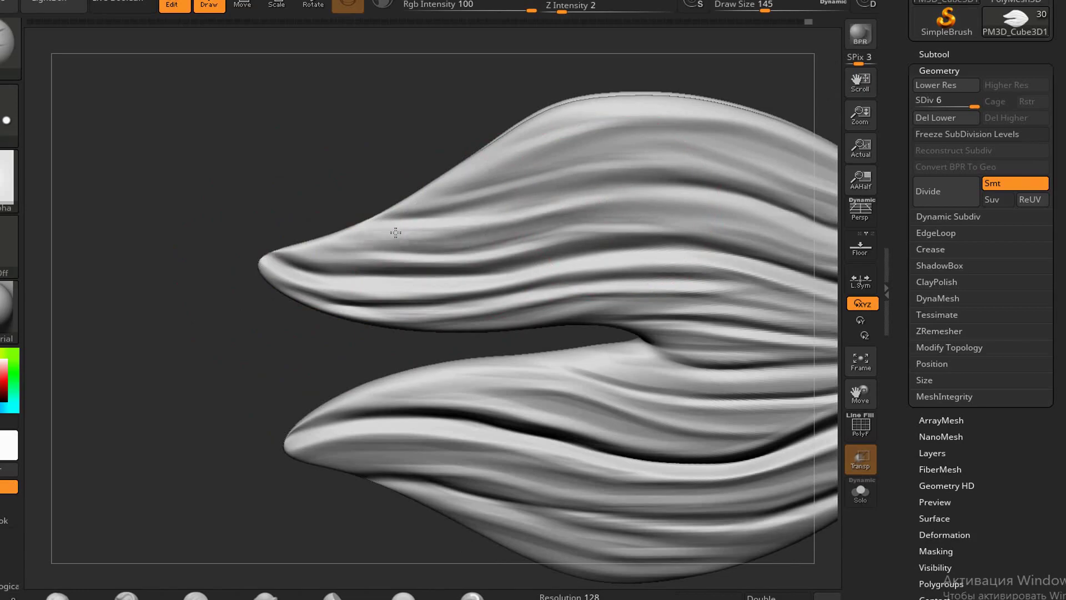
mouse_move(395, 232)
right_down()
mouse_move(620, 233)
mouse_move(230, 186)
right_up()
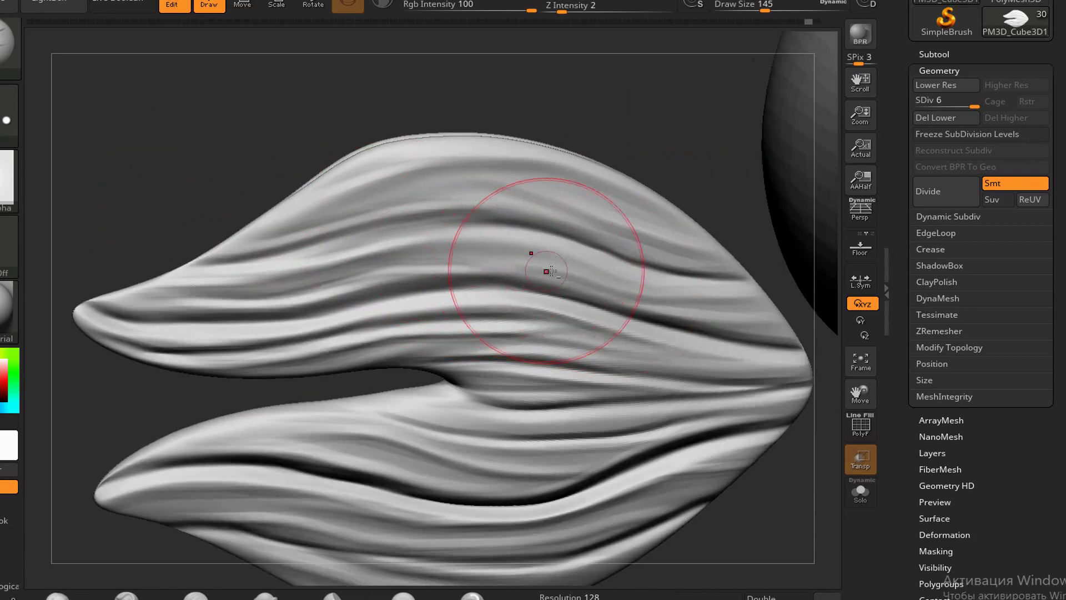
right_drag(484, 267, 503, 190)
key(space)
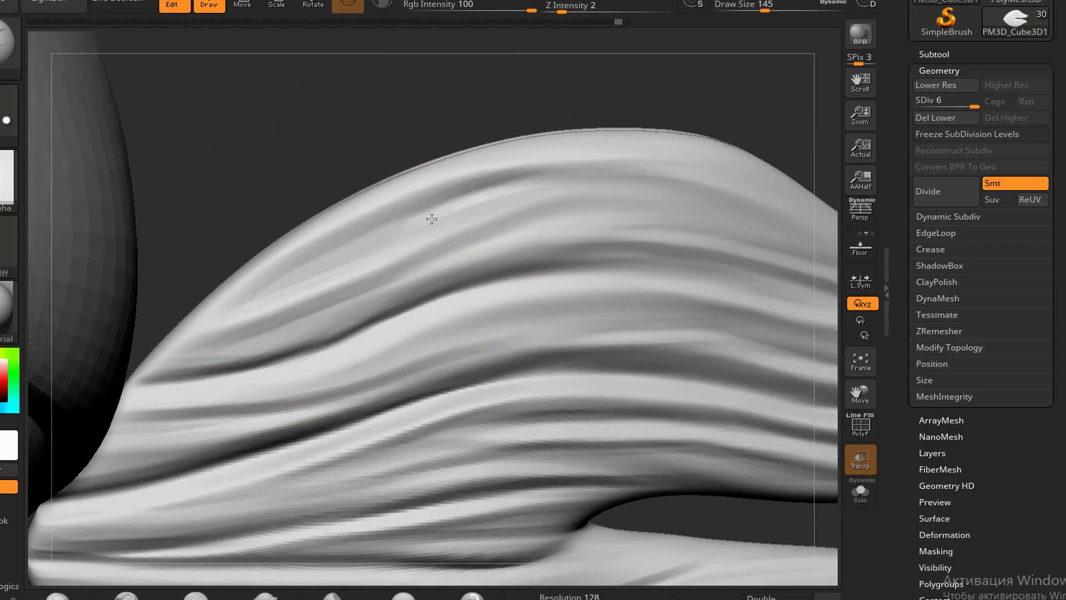
right_drag(544, 299, 683, 426)
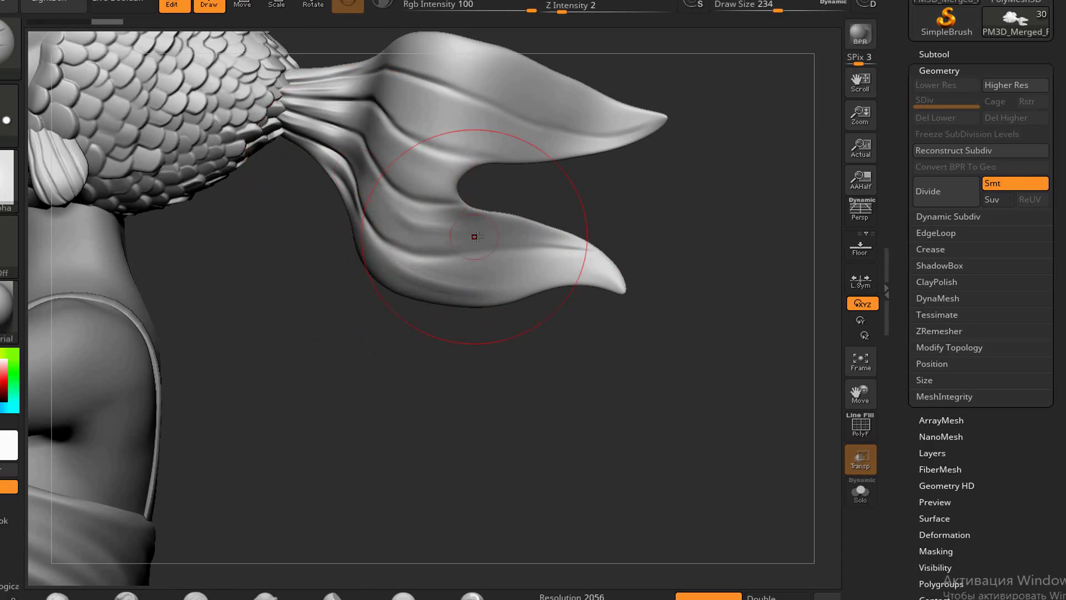
Select the tail fin and adjust its overall outline with a large SnakeHook brush, checking it against the whole figure
right_drag(476, 237, 581, 258)
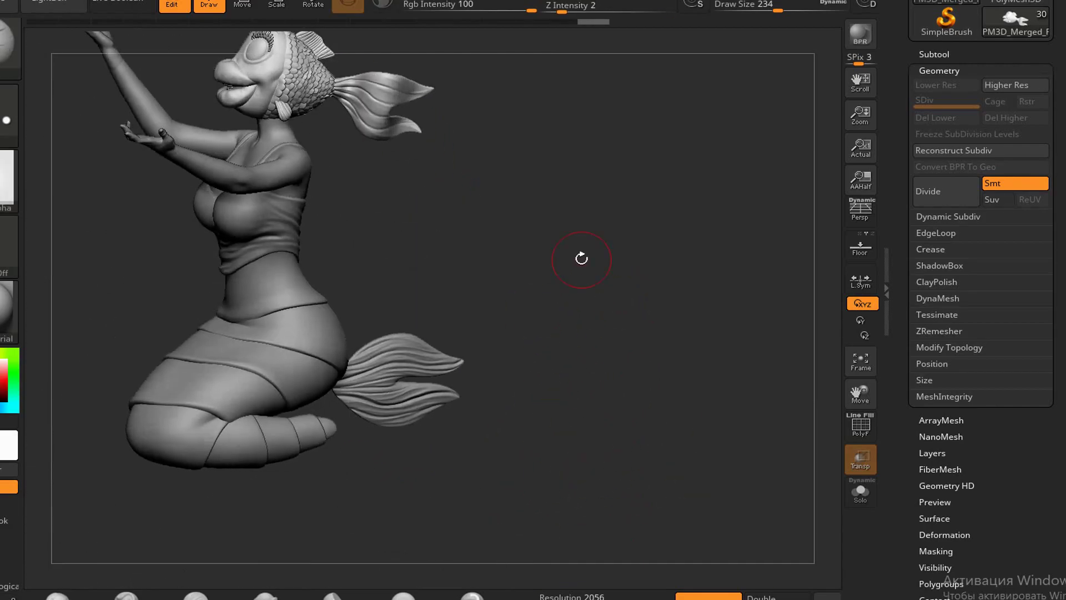
alt+click(400, 378)
right_drag(400, 377, 42, 383)
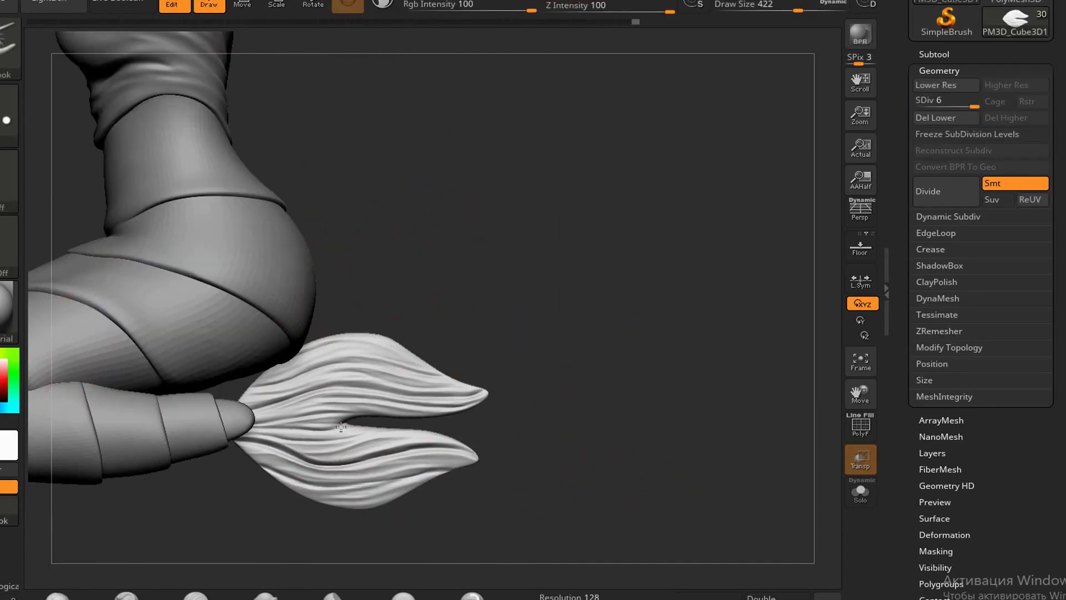
right_drag(371, 405, 380, 434)
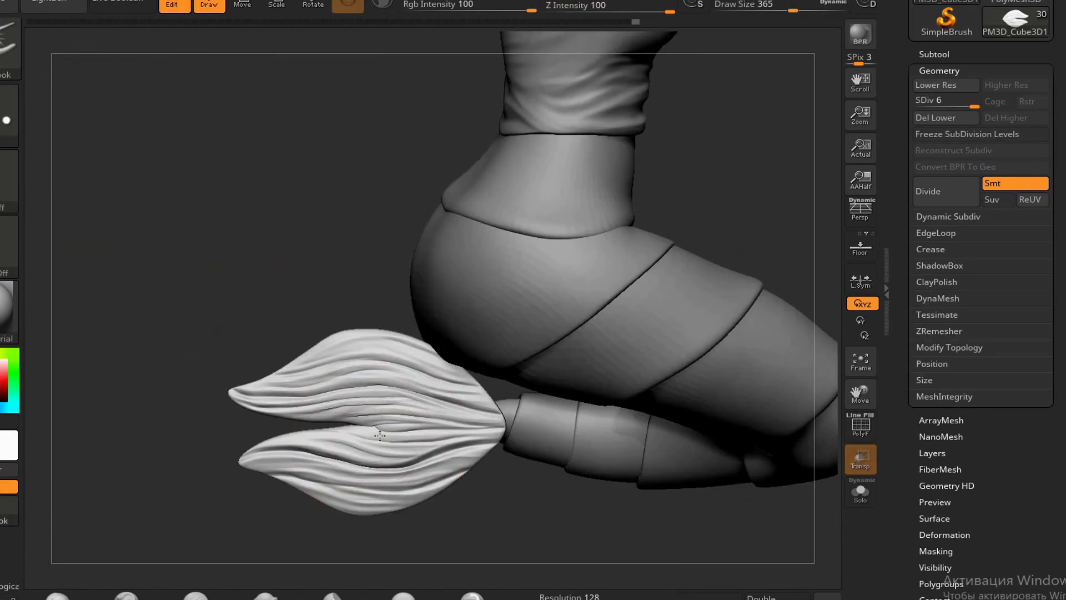
drag(440, 247, 389, 247)
mouse_move(171, 195)
right_down()
mouse_move(511, 392)
mouse_move(694, 455)
mouse_move(687, 400)
mouse_move(548, 255)
mouse_move(233, 357)
mouse_move(412, 466)
mouse_move(625, 388)
mouse_move(599, 406)
right_up()
key(w)
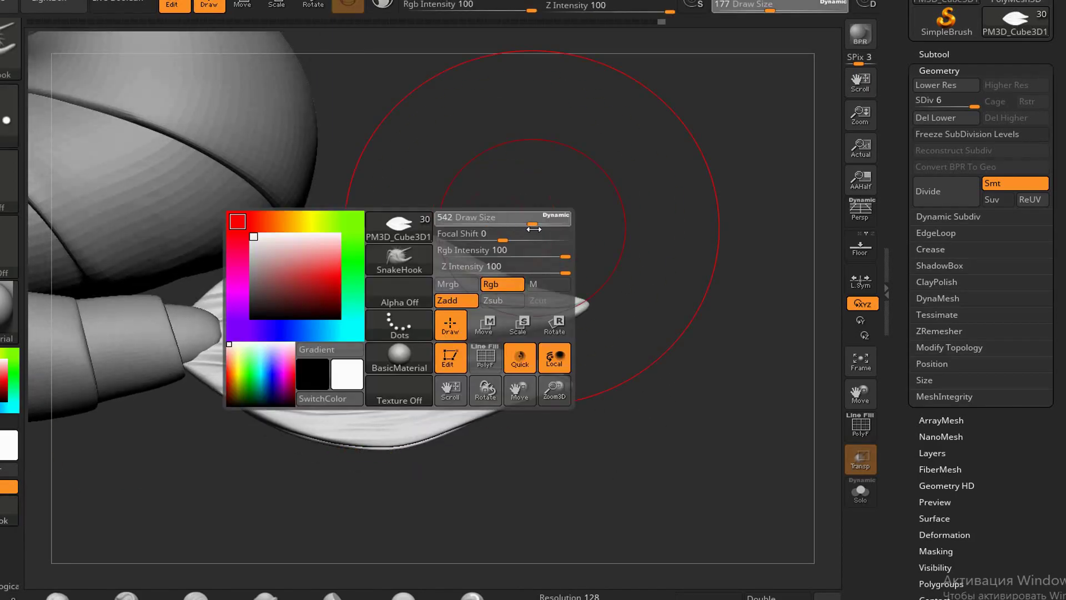
drag(533, 228, 518, 228)
right_drag(518, 229, 278, 256)
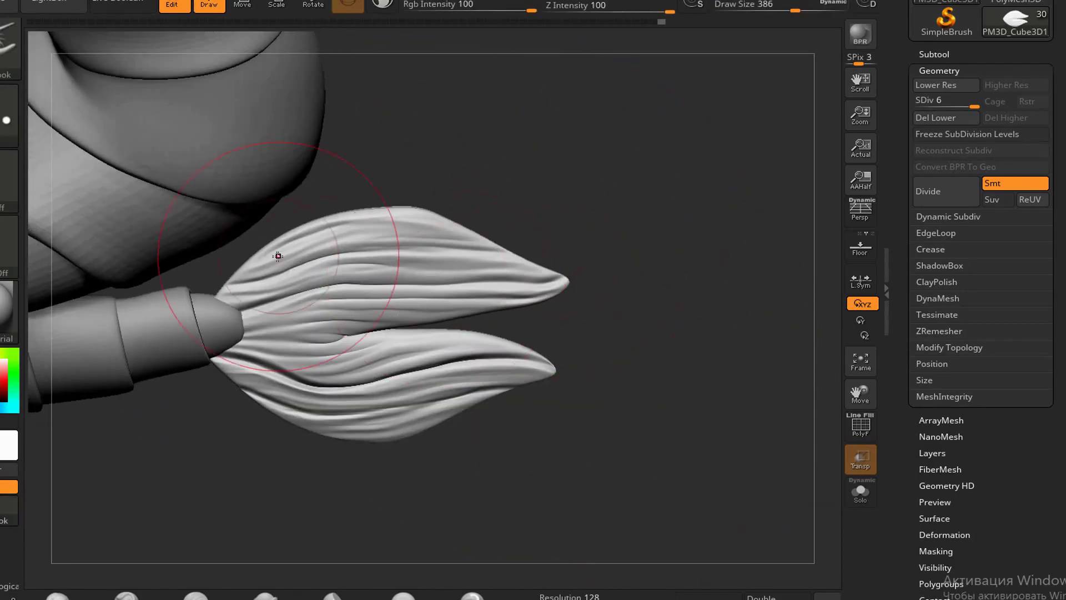
Pull the tail fin's base inward with the SnakeHook brush to narrow it where it meets the leg's end
right_drag(510, 328, 266, 350)
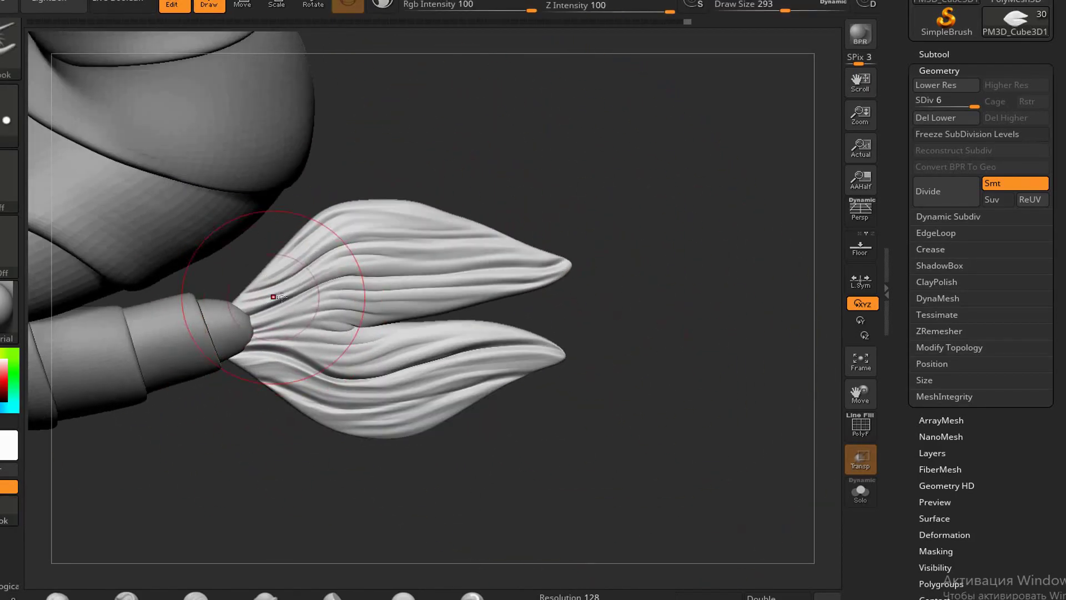
right_drag(278, 297, 335, 395)
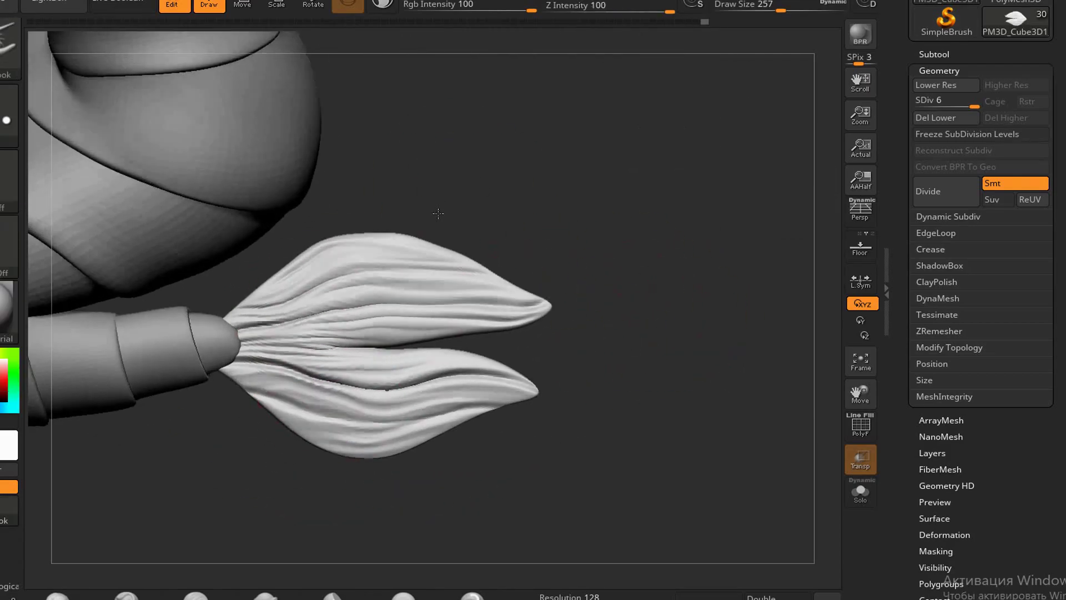
right_drag(474, 283, 256, 321)
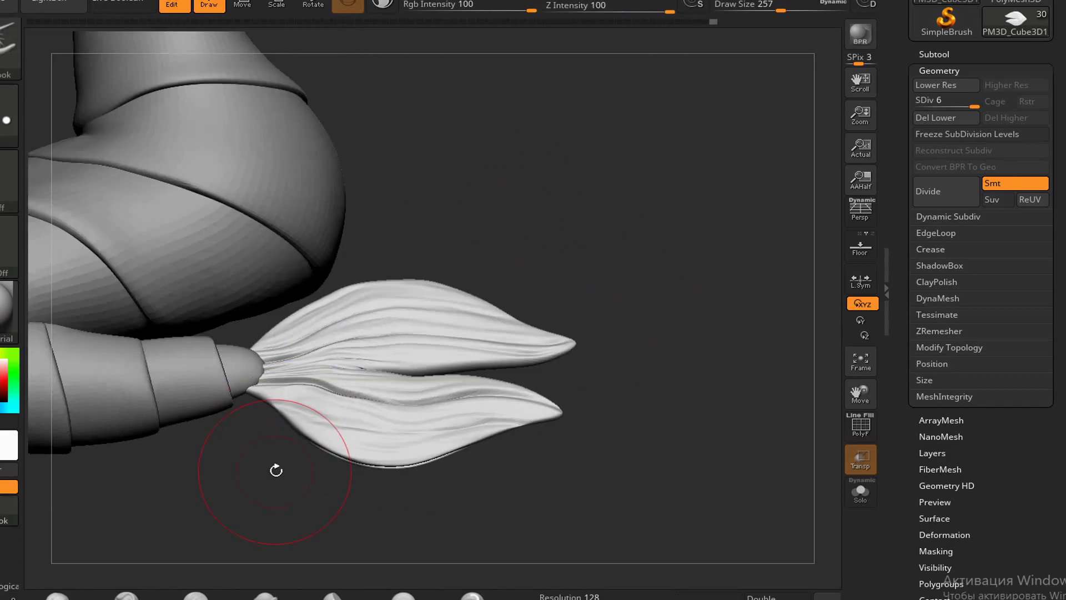
key(space)
Rotate the tail fin at the end of the leg and bend its lobes with a smaller SnakeHook brush
drag(483, 294, 503, 295)
right_drag(510, 299, 567, 234)
mouse_move(604, 361)
right_down()
mouse_move(488, 214)
mouse_move(500, 183)
mouse_move(590, 376)
mouse_move(414, 400)
mouse_move(551, 245)
mouse_move(544, 255)
mouse_move(534, 239)
mouse_move(528, 250)
right_up()
key(r)
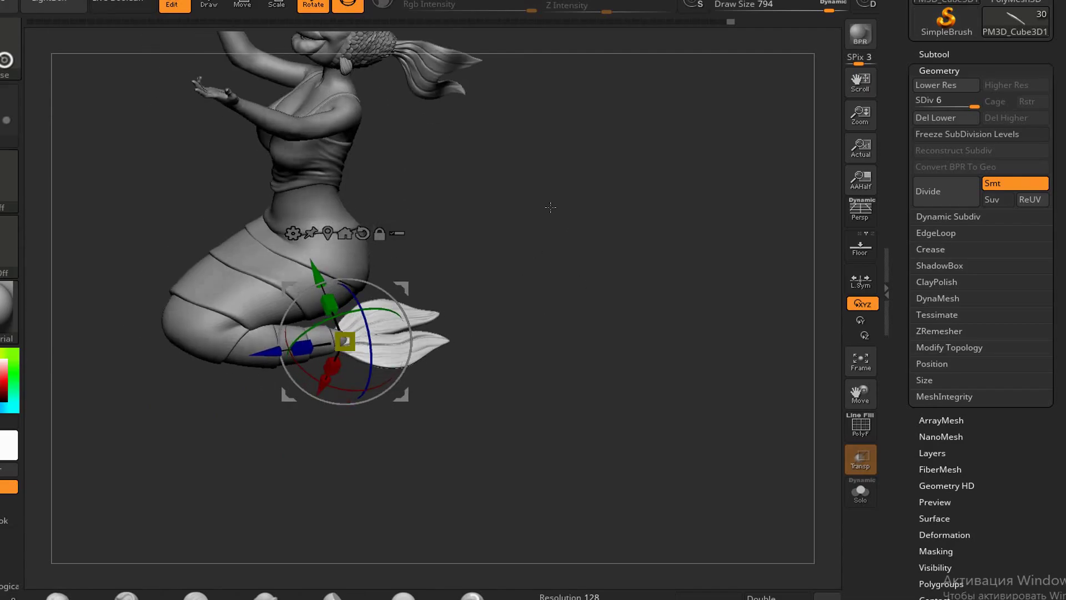
mouse_move(615, 246)
right_down()
mouse_move(556, 243)
mouse_move(419, 314)
right_up()
key(q)
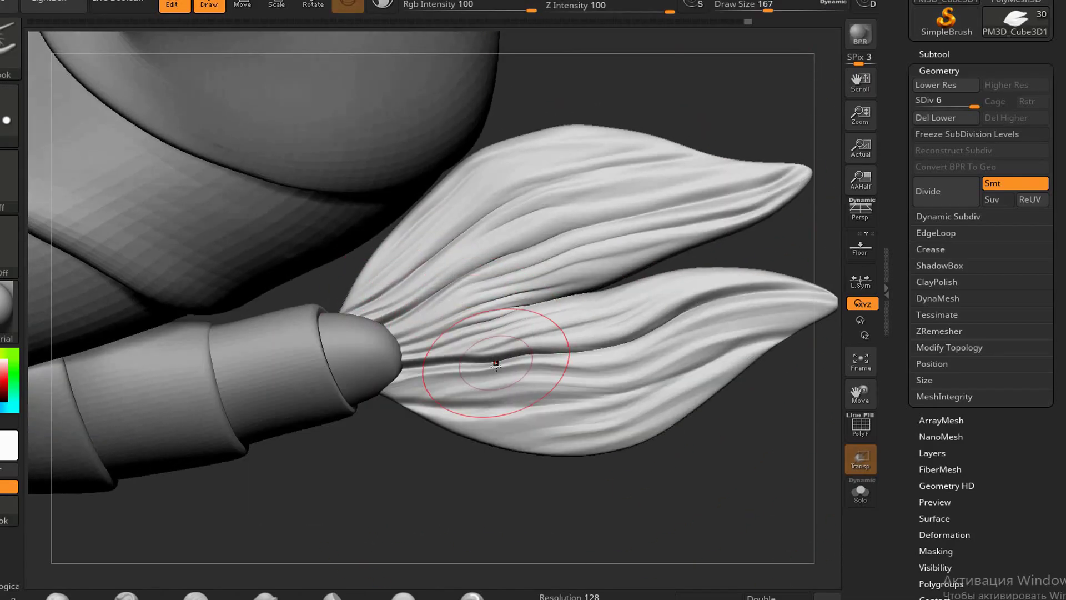
right_drag(495, 364, 552, 416)
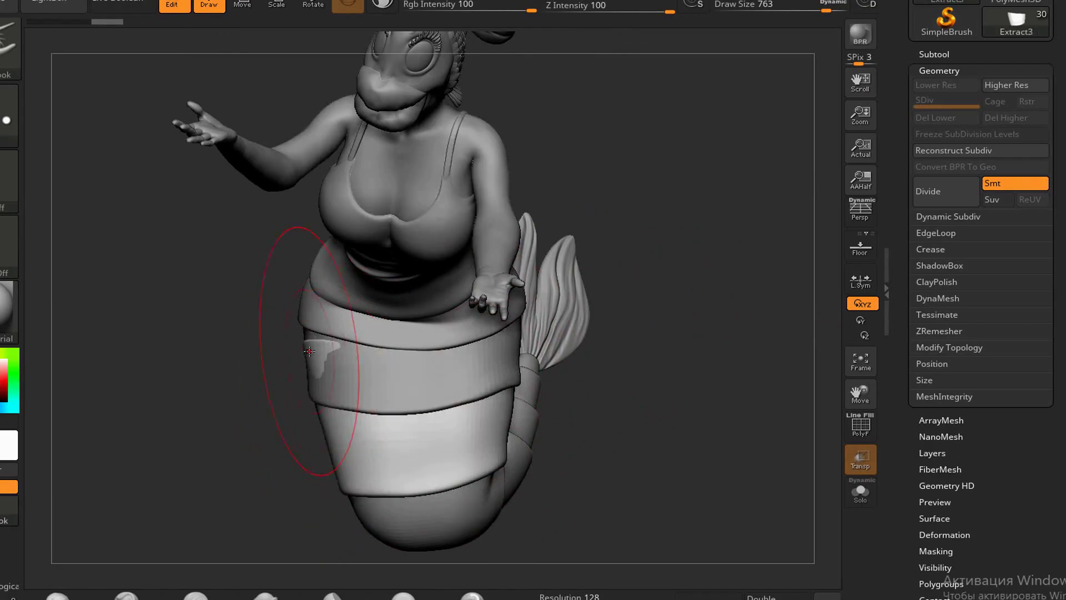
Adjust the bands around the hips, thighs and knees with the SnakeHook brush to refine the silhouette
right_drag(280, 272, 613, 411)
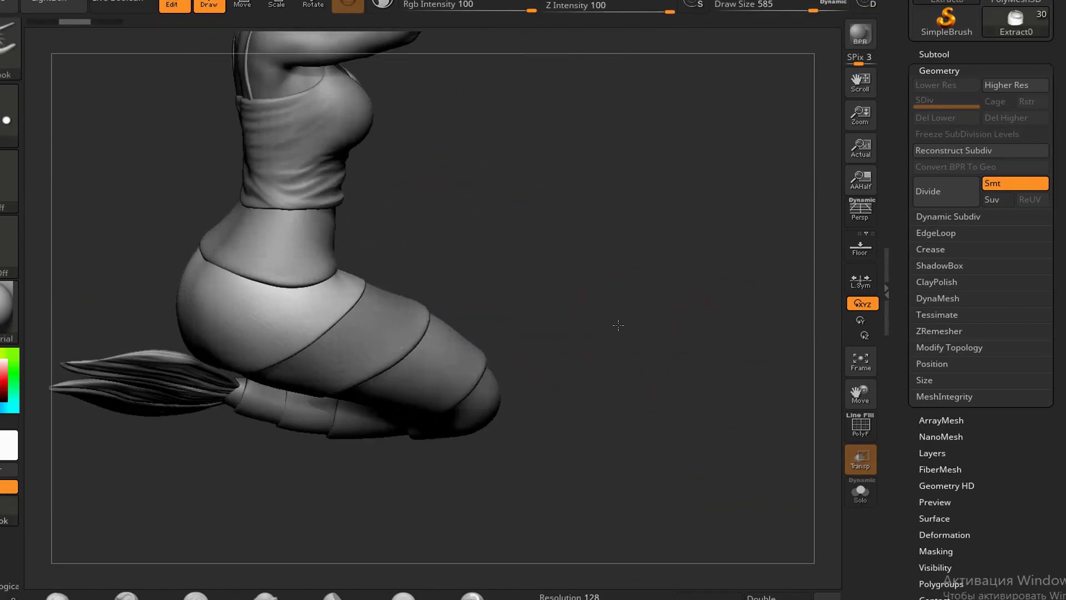
mouse_move(618, 325)
right_down()
mouse_move(452, 357)
mouse_move(585, 250)
mouse_move(340, 451)
mouse_move(422, 400)
mouse_move(355, 467)
mouse_move(317, 481)
mouse_move(549, 366)
mouse_move(642, 395)
mouse_move(160, 450)
mouse_move(250, 417)
mouse_move(207, 300)
right_up()
alt+click(340, 451)
alt+click(549, 366)
right_drag(612, 307, 454, 332)
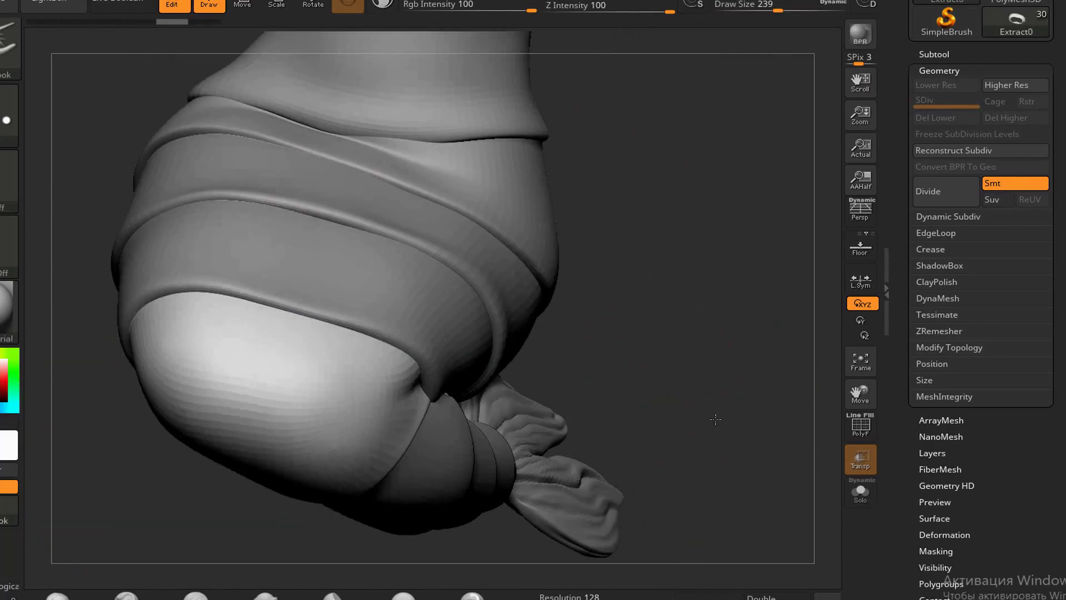
mouse_move(496, 345)
mouse_down()
mouse_move(672, 242)
mouse_move(697, 242)
mouse_up()
mouse_move(696, 242)
right_down()
mouse_move(611, 333)
mouse_move(582, 381)
mouse_move(328, 440)
mouse_move(572, 417)
mouse_move(548, 453)
mouse_move(460, 381)
mouse_move(522, 331)
mouse_move(369, 435)
mouse_move(531, 441)
mouse_move(459, 381)
mouse_move(748, 510)
right_up()
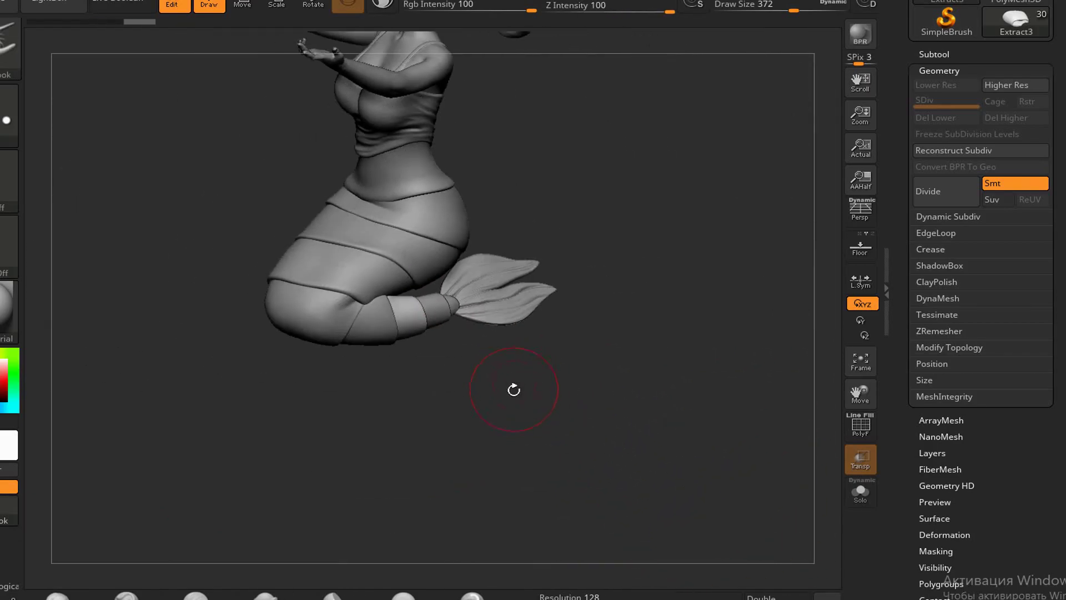
Fit the overlapping edges of the lower-leg bands together with the SnakeHook brush, working from the side and underneath
right_drag(659, 446, 515, 392)
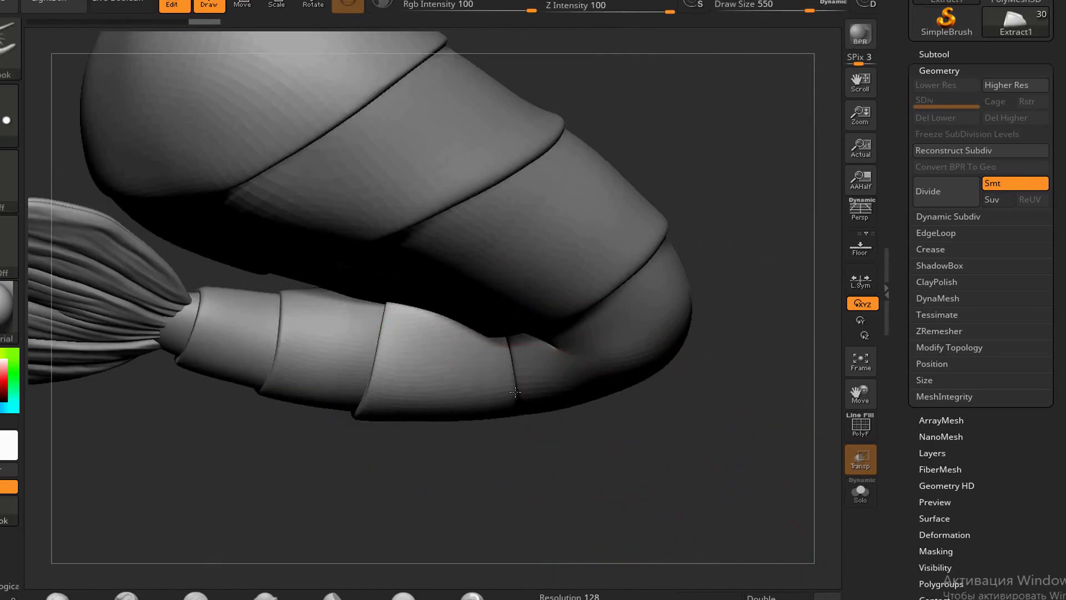
mouse_move(615, 478)
right_down()
mouse_move(606, 410)
mouse_move(506, 411)
right_up()
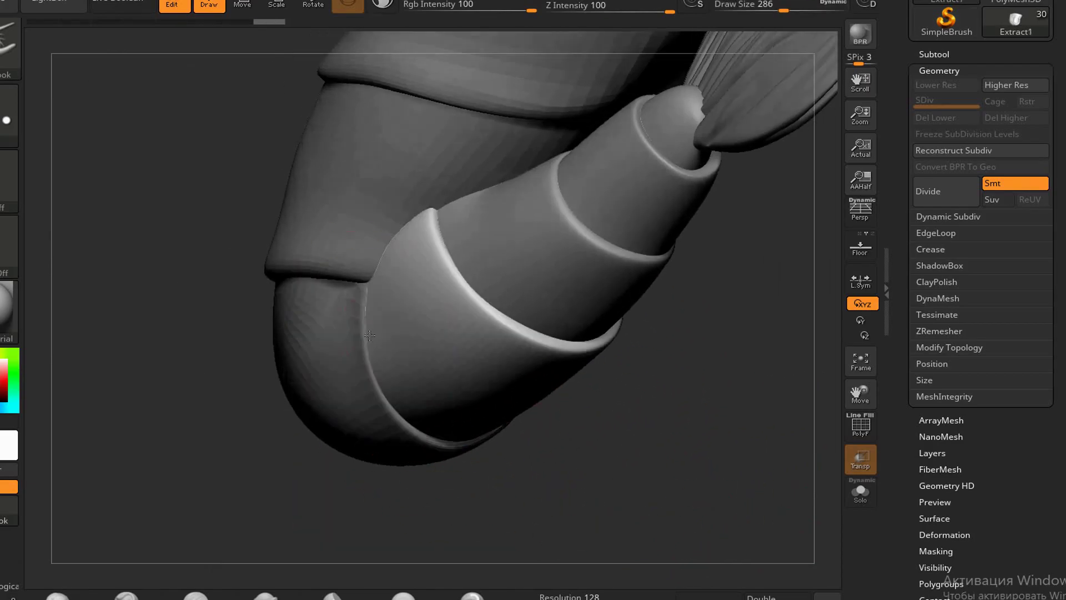
mouse_move(369, 335)
right_down()
mouse_move(569, 432)
mouse_move(678, 459)
mouse_move(533, 422)
mouse_move(400, 352)
mouse_move(506, 394)
mouse_move(491, 355)
mouse_move(498, 296)
mouse_move(671, 476)
mouse_move(360, 409)
mouse_move(490, 366)
right_up()
key(space)
alt+click(497, 296)
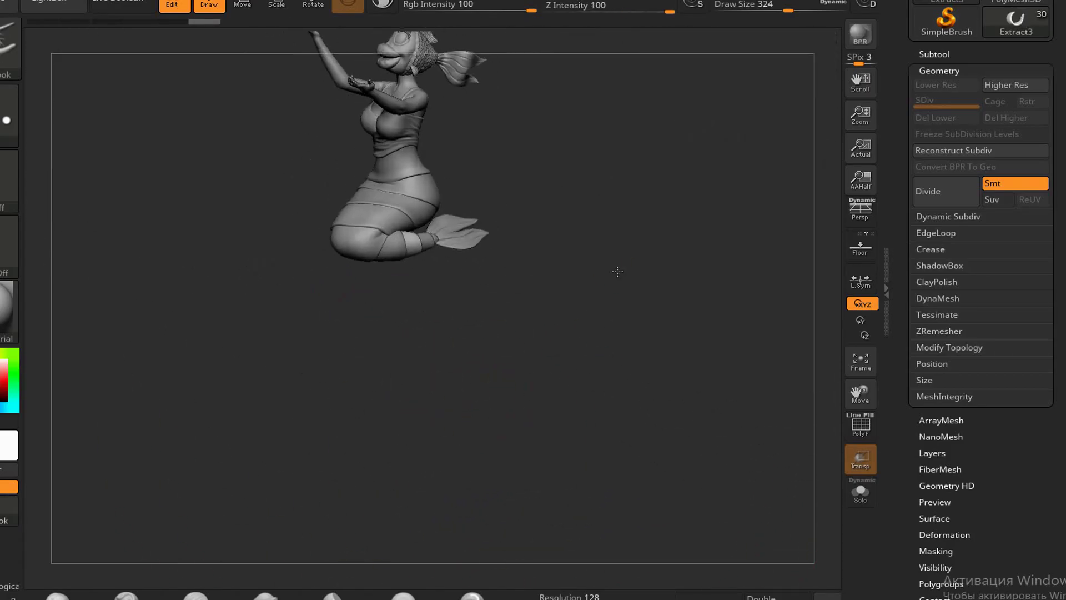
Subdivide the upper thigh band to level 2 and smooth the surfaces of the hip and thigh bands
mouse_move(678, 244)
right_down()
mouse_move(655, 266)
mouse_move(507, 281)
mouse_move(623, 310)
mouse_move(569, 300)
mouse_move(688, 340)
mouse_move(577, 310)
mouse_move(661, 184)
mouse_move(606, 338)
mouse_move(570, 354)
right_up()
alt+click(655, 266)
key(space)
right_drag(485, 302, 377, 336)
key(shift)
mouse_move(242, 345)
right_down()
mouse_move(547, 400)
mouse_move(415, 343)
mouse_move(416, 381)
mouse_move(602, 328)
mouse_move(653, 433)
right_up()
alt+click(428, 464)
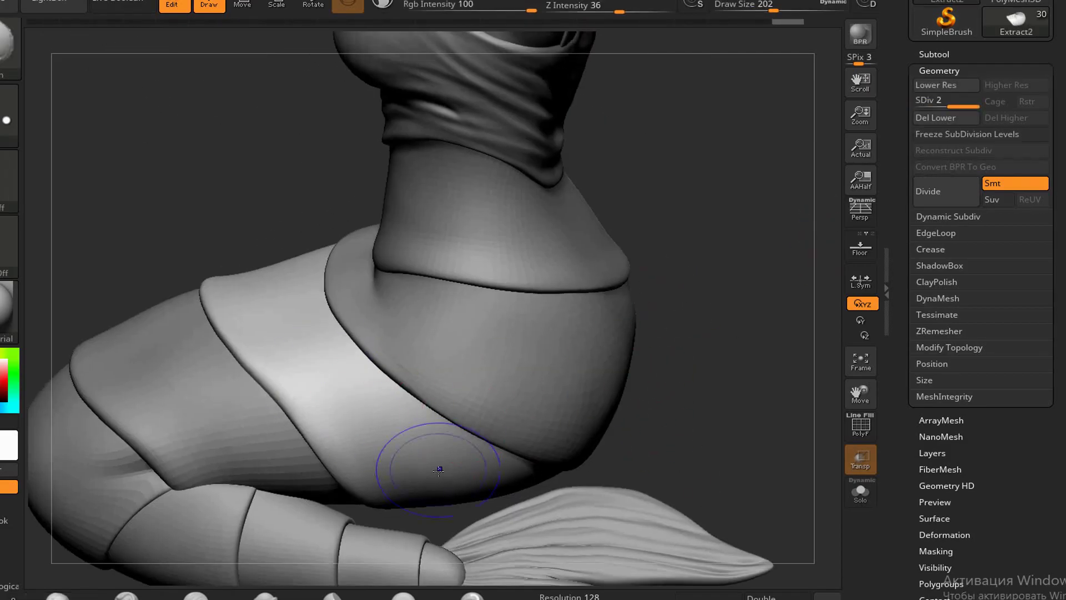
right_drag(428, 464, 344, 577)
Refine the knee band and the narrow lower-leg band next to the fin at subdivision level 3
alt+click(453, 405)
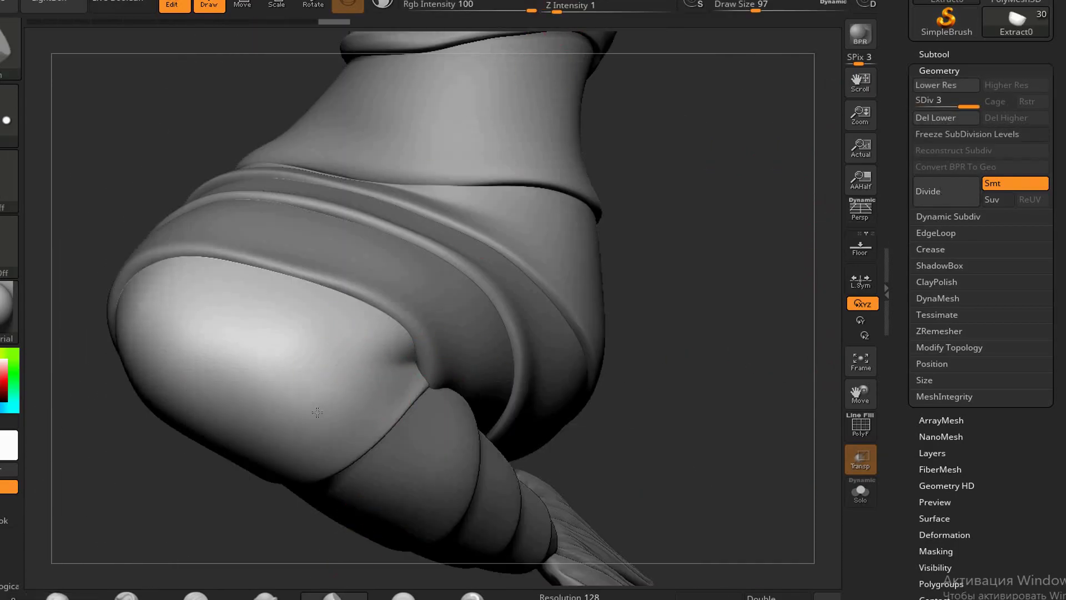
right_drag(317, 412, 827, 233)
alt+click(827, 233)
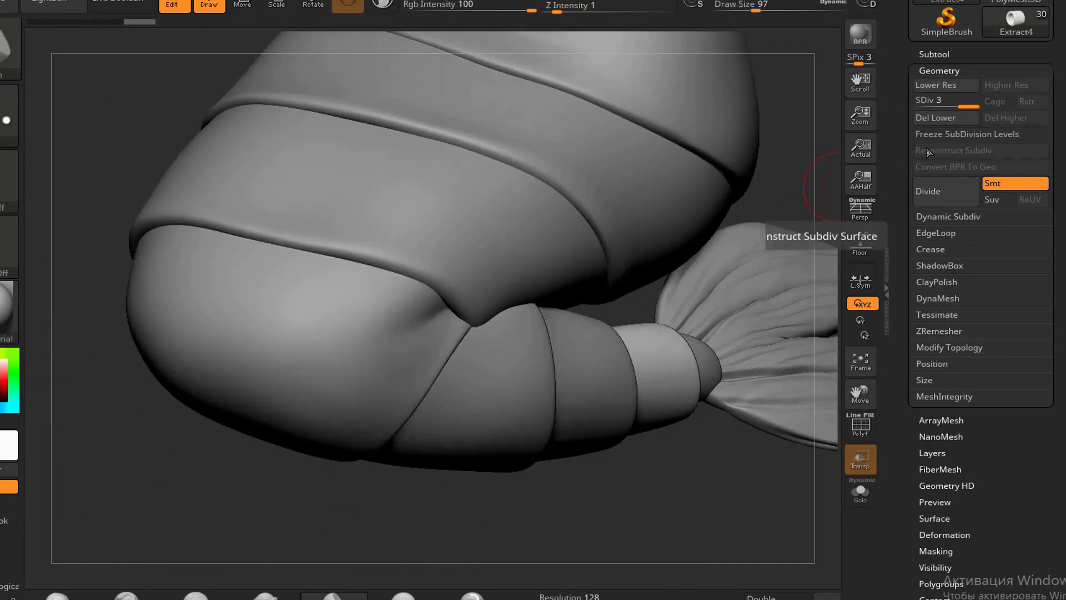
mouse_move(694, 333)
right_down()
mouse_move(559, 381)
mouse_move(683, 344)
right_up()
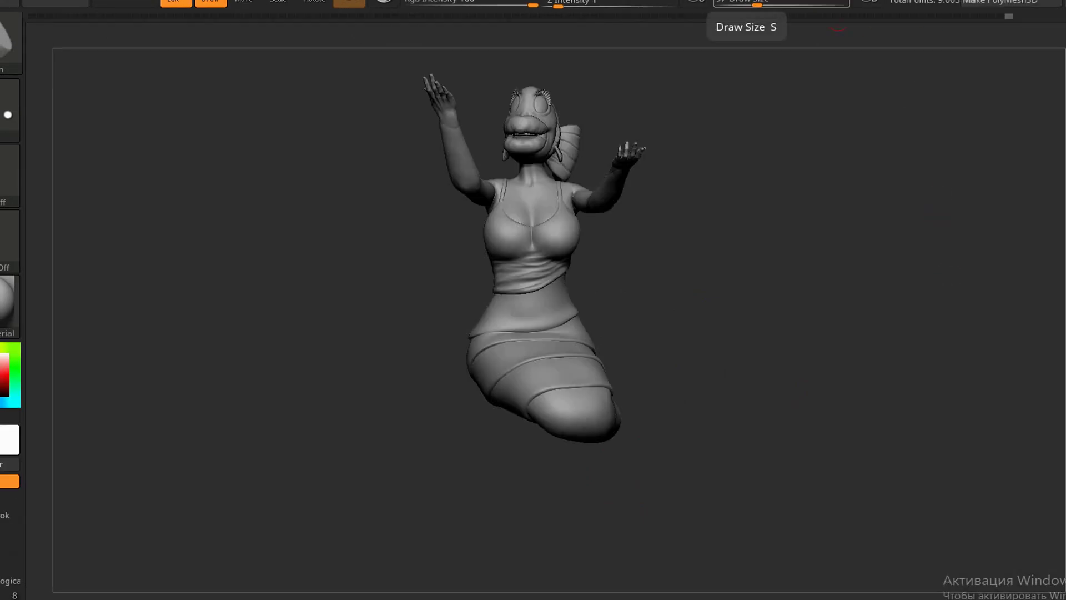
Inspect the whole kneeling figure and its hip bands from the front, side and back
right_drag(722, 278, 789, 323)
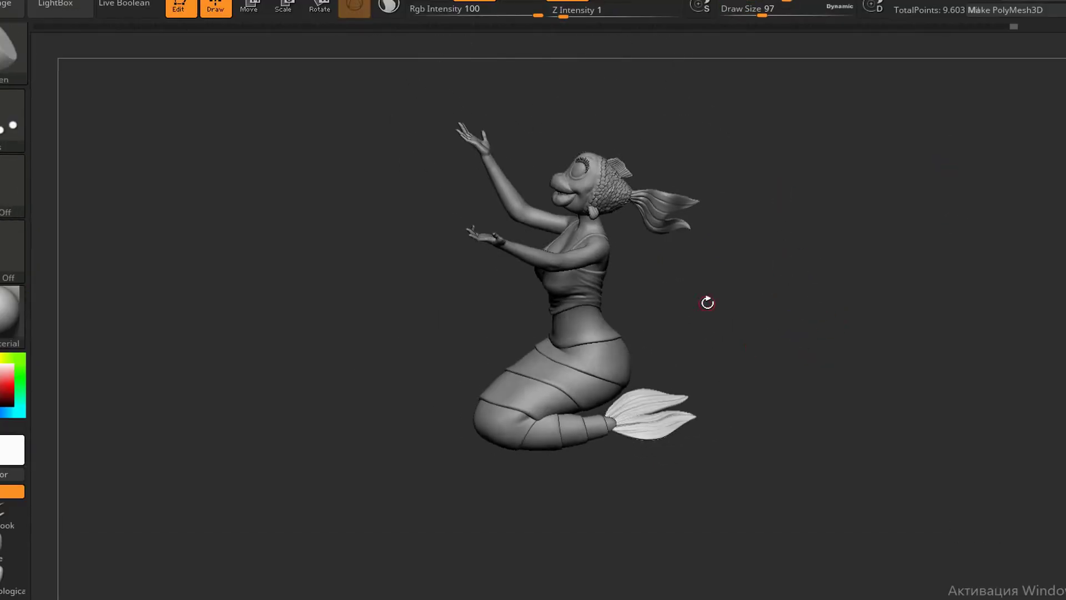
right_drag(707, 302, 773, 315)
right_drag(751, 364, 633, 305)
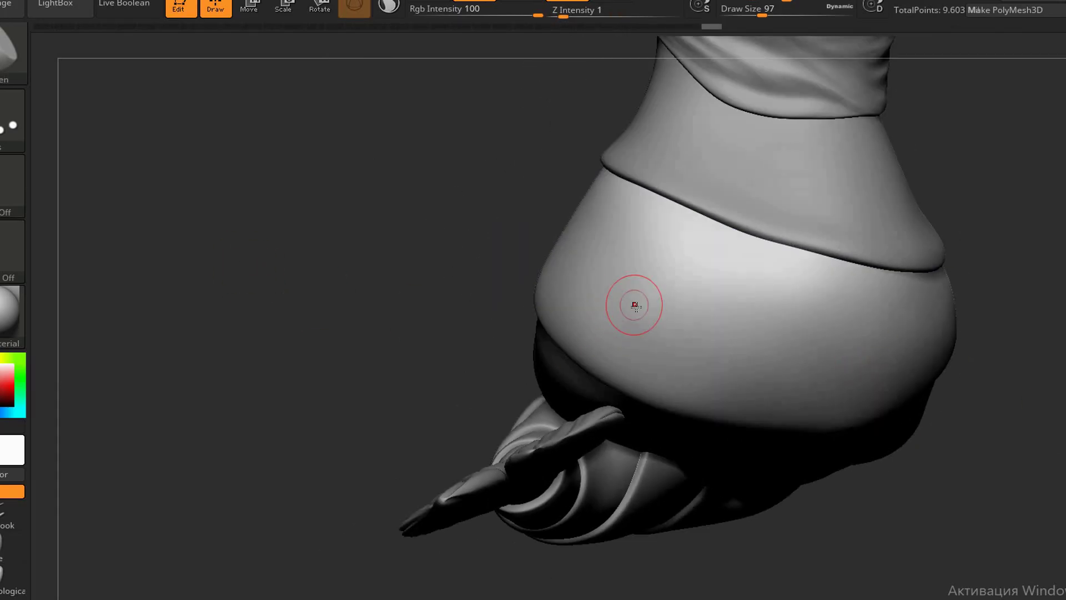
right_drag(348, 384, 677, 333)
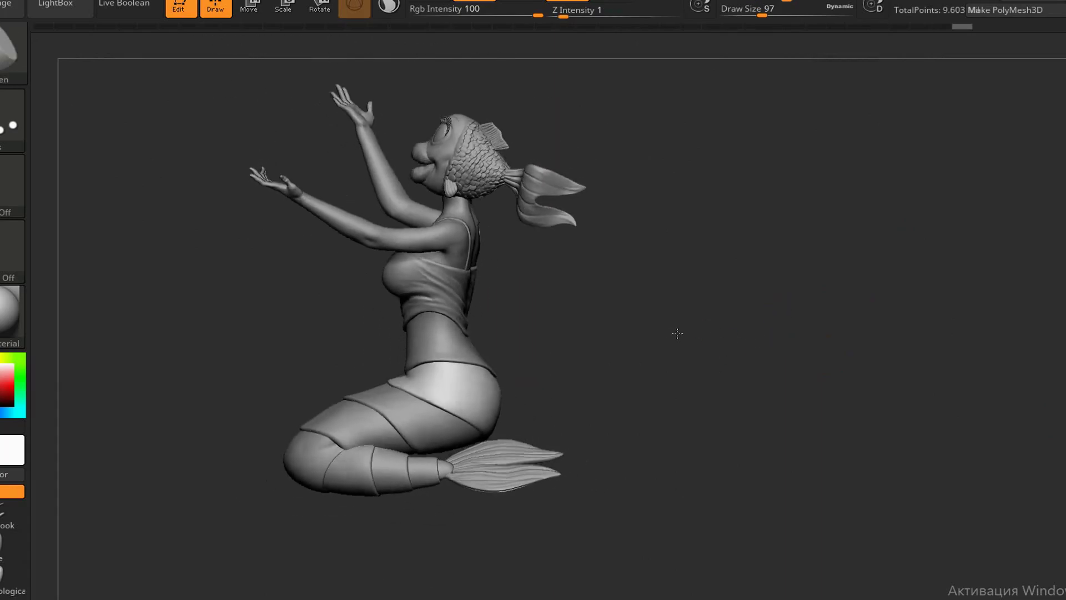
Rotate the forked tail fin at the end of the leg, checking its angle from the back and side
right_drag(658, 447, 467, 499)
key(r)
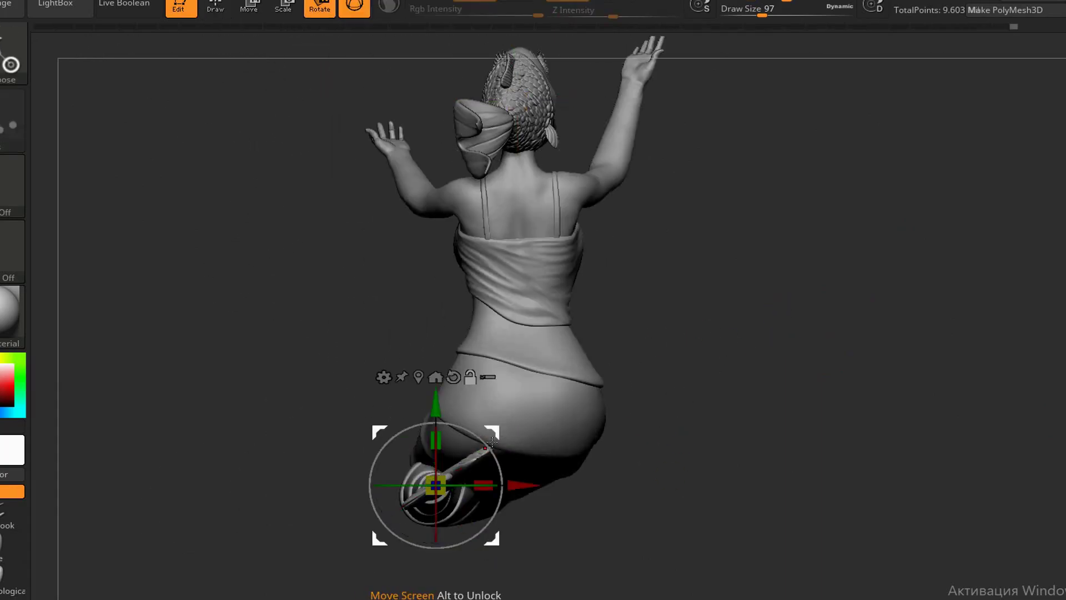
drag(466, 500, 478, 516)
shift+right_drag(478, 516, 453, 391)
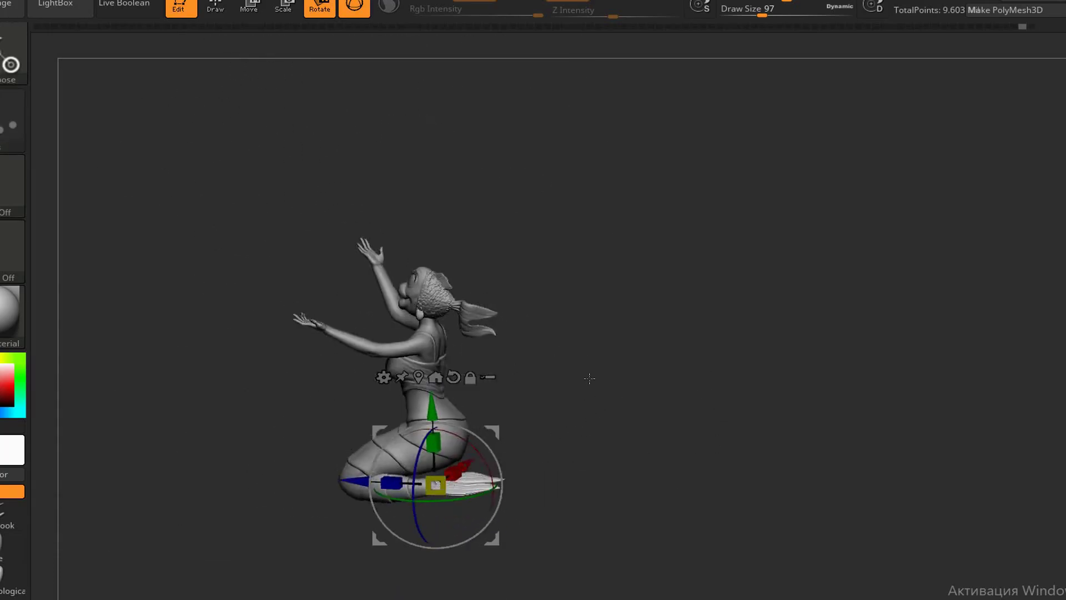
right_drag(589, 378, 666, 394)
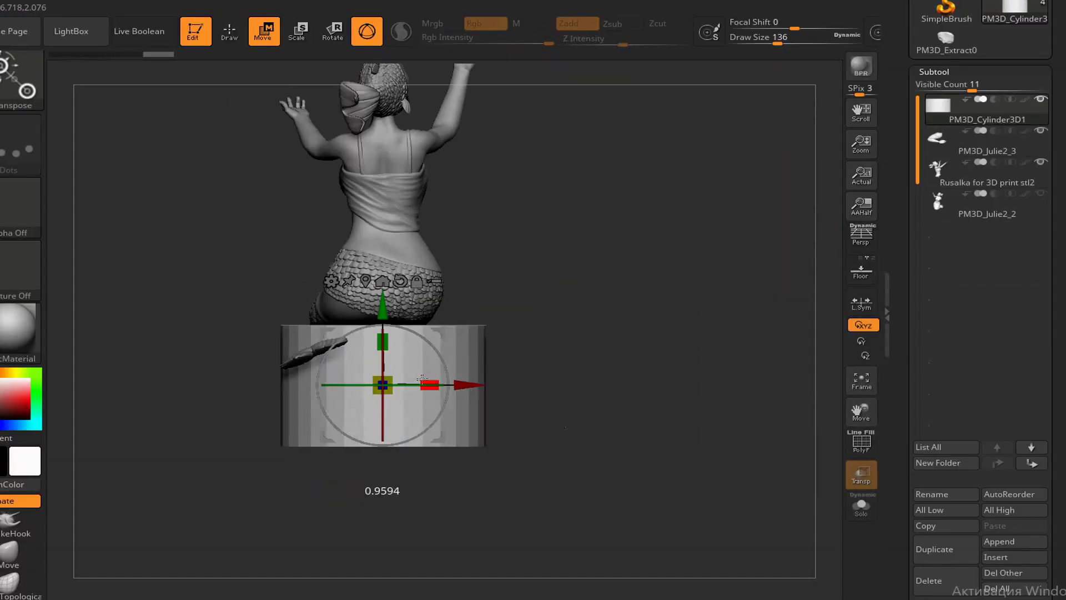
Pull the upper edge of the cylinder base into a tall back wall beside the figure, using SnakeHook at draw size 1000
key(q)
key(space)
right_drag(450, 349, 610, 294)
right_drag(468, 348, 305, 363)
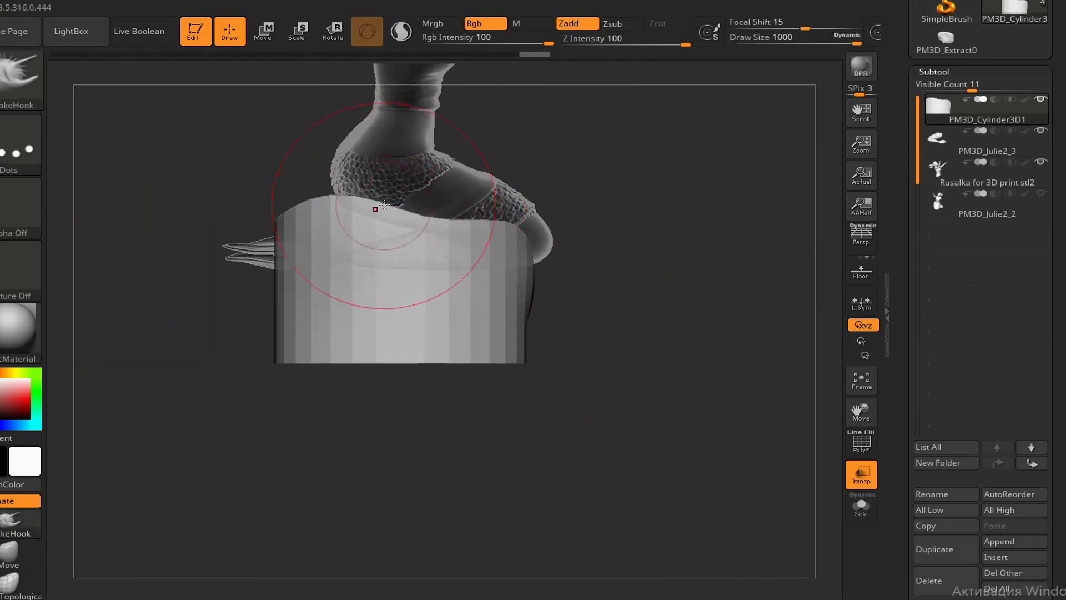
drag(383, 205, 502, 126)
key(shift)
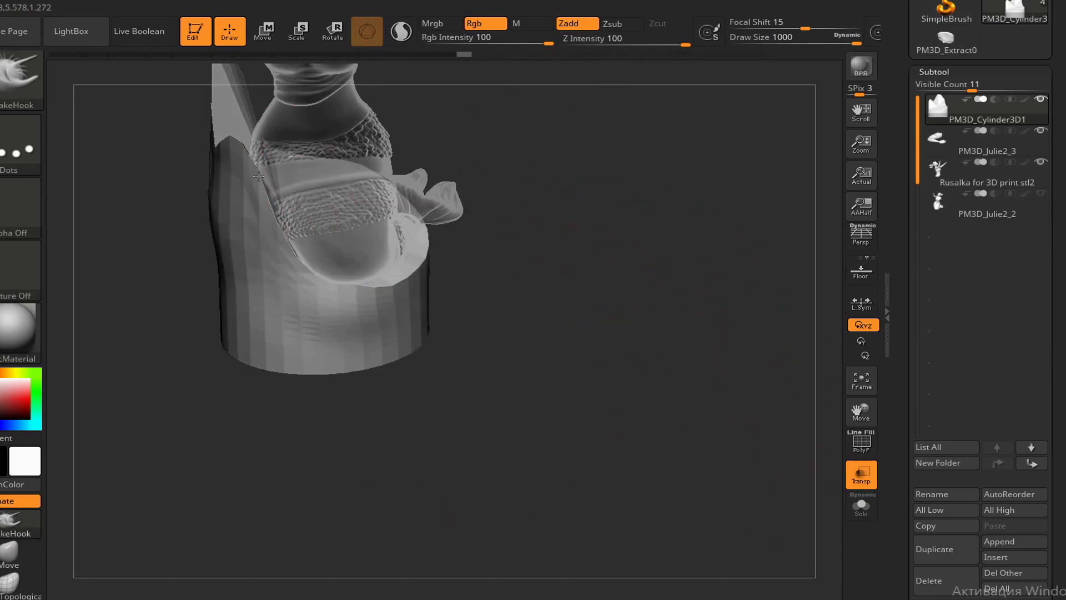
right_drag(259, 176, 235, 218)
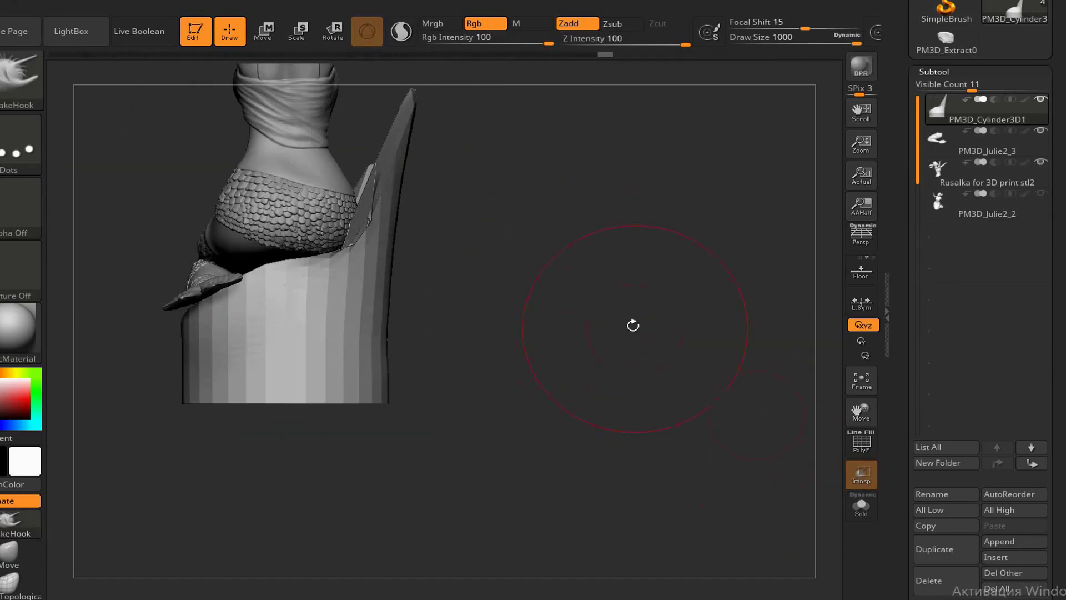
right_drag(632, 326, 487, 297)
Check the base in isolation and reshape its rim and back wall around the hips, knees and tail fin
click(861, 505)
click(938, 87)
right_drag(611, 345, 517, 266)
click(861, 505)
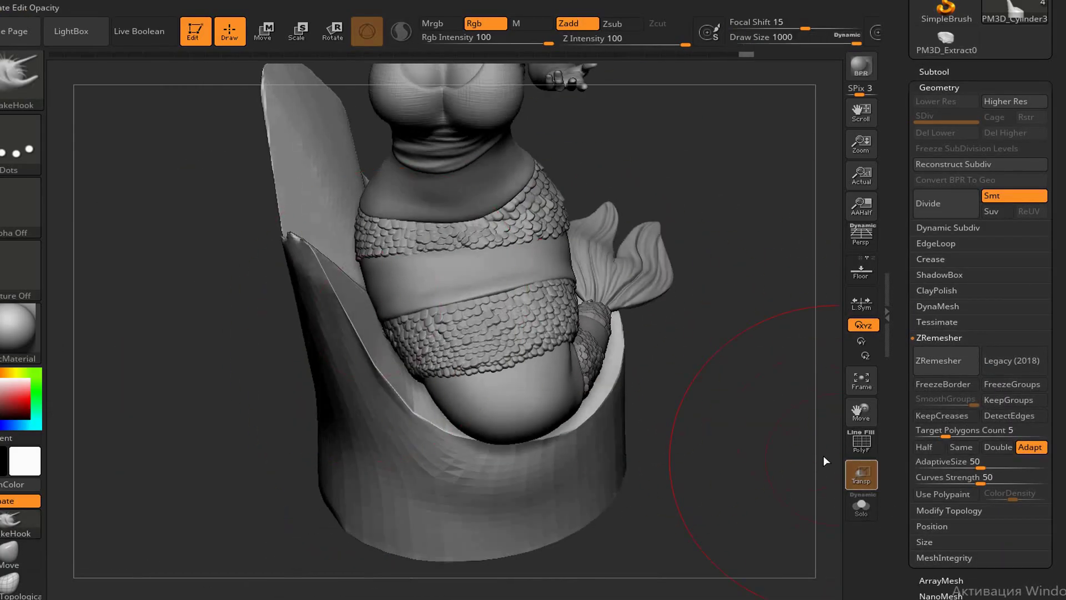
right_drag(378, 258, 356, 269)
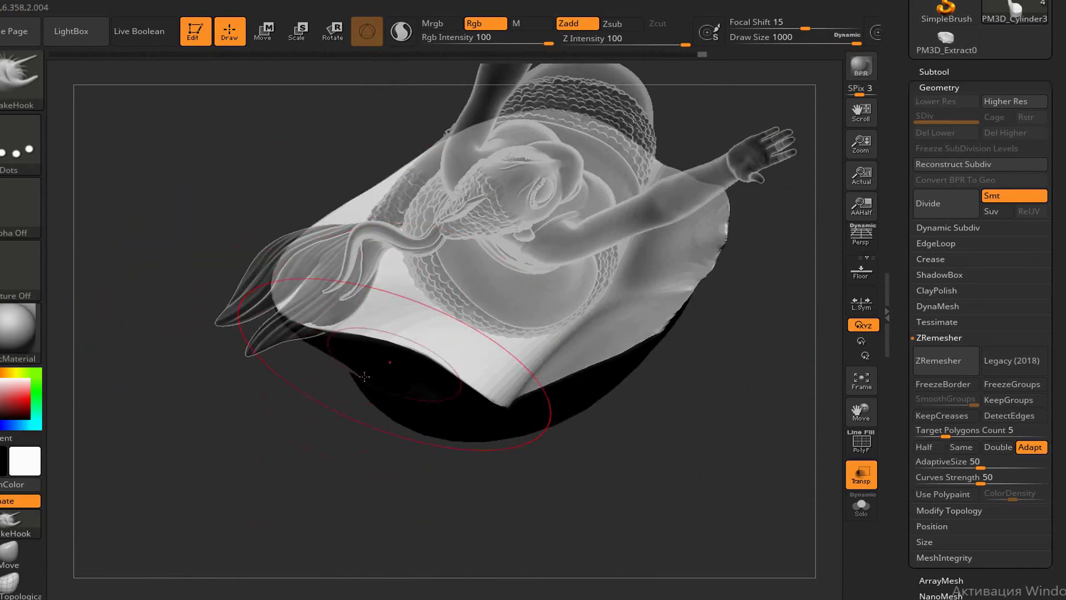
mouse_move(364, 376)
right_down()
mouse_move(250, 356)
mouse_move(321, 334)
mouse_move(699, 361)
right_up()
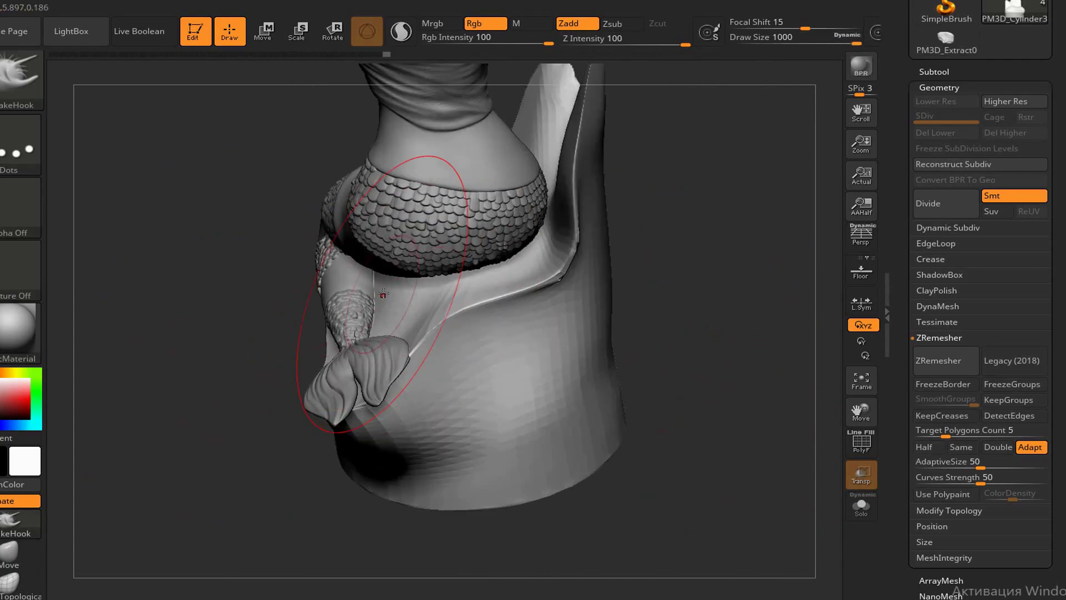
mouse_move(383, 293)
right_down()
mouse_move(417, 288)
mouse_move(368, 583)
mouse_move(600, 169)
mouse_move(600, 507)
right_up()
Fit the base rim beneath the lower leg and fin with a 550 SnakeHook brush, and subdivide the base to level 3
key(space)
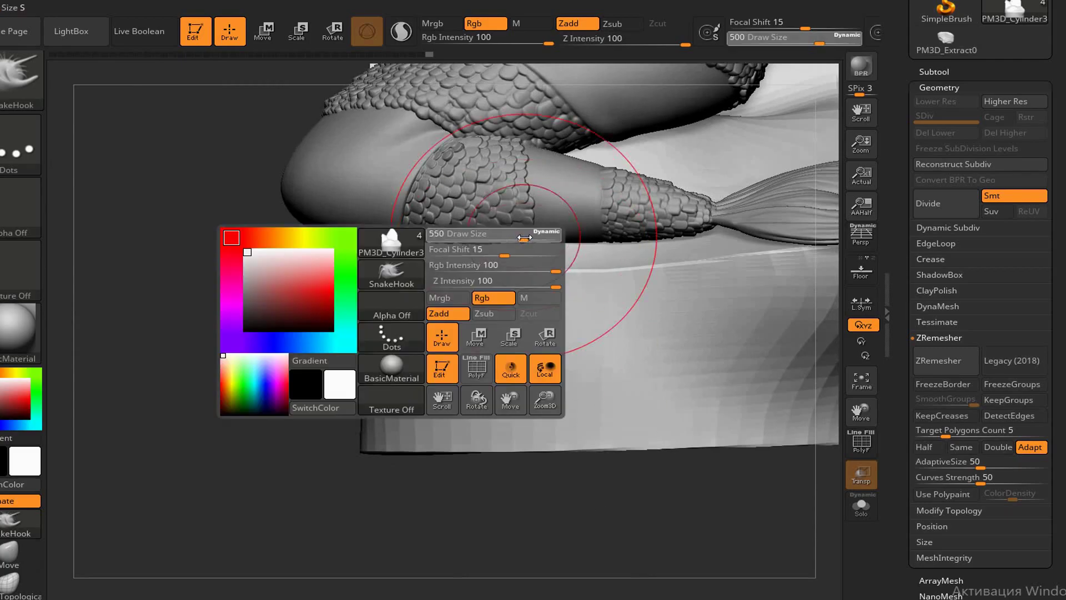
key(d)
key(d)
right_drag(585, 304, 711, 231)
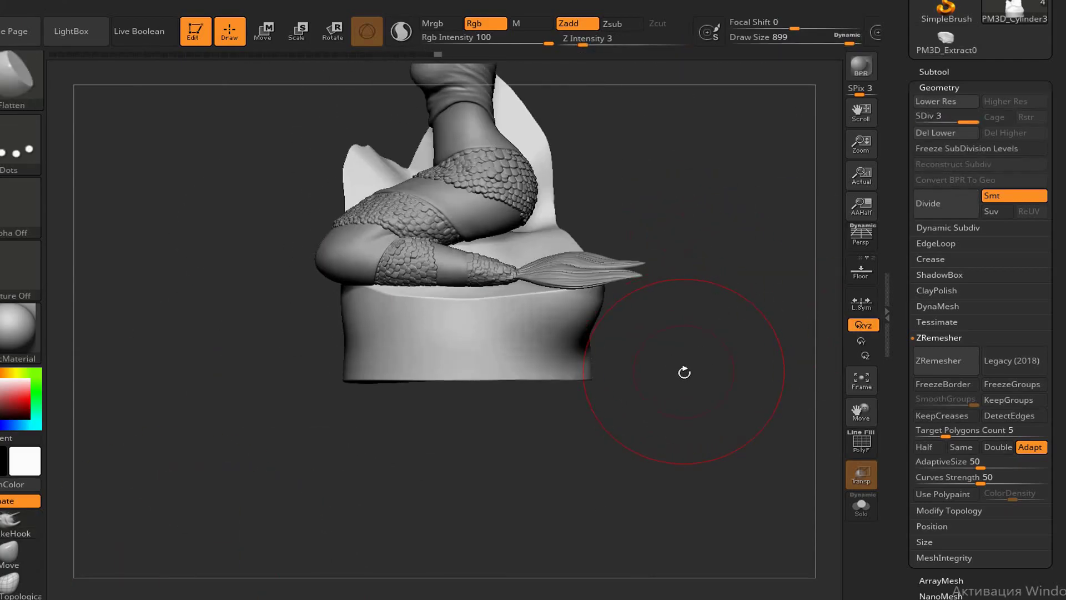
Carve flat planes into the side and back of the base with the TrimAdaptive brush
key(space)
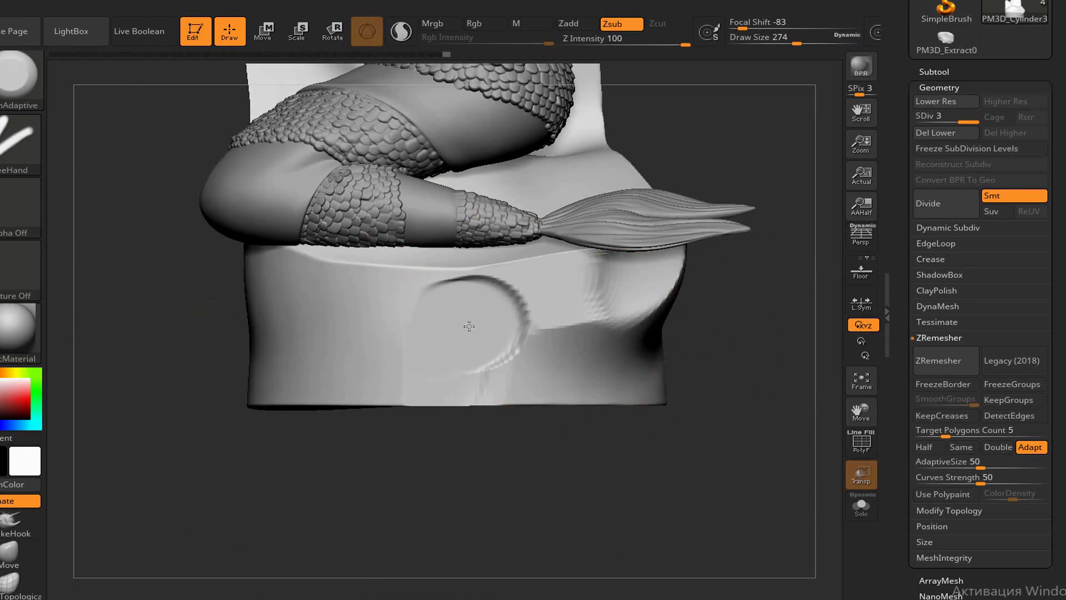
mouse_move(447, 348)
right_down()
mouse_move(422, 339)
mouse_move(489, 357)
mouse_move(447, 353)
right_up()
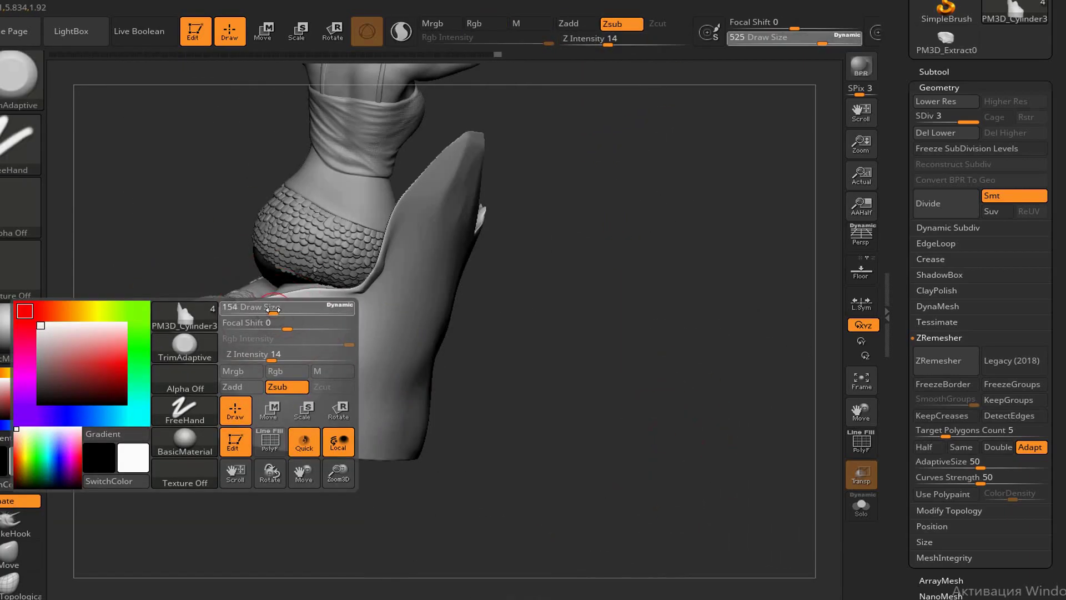
right_drag(422, 311, 591, 442)
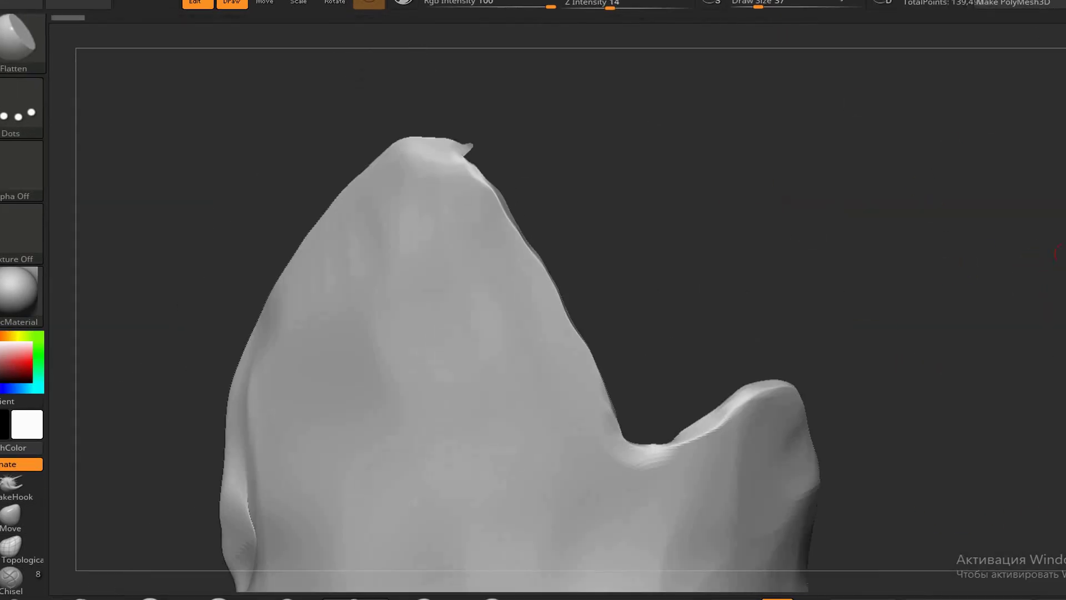
Flatten the surface and edges of the tall back wall and lasso-mask a narrow strip along its outer edge
drag(816, 314, 899, 448)
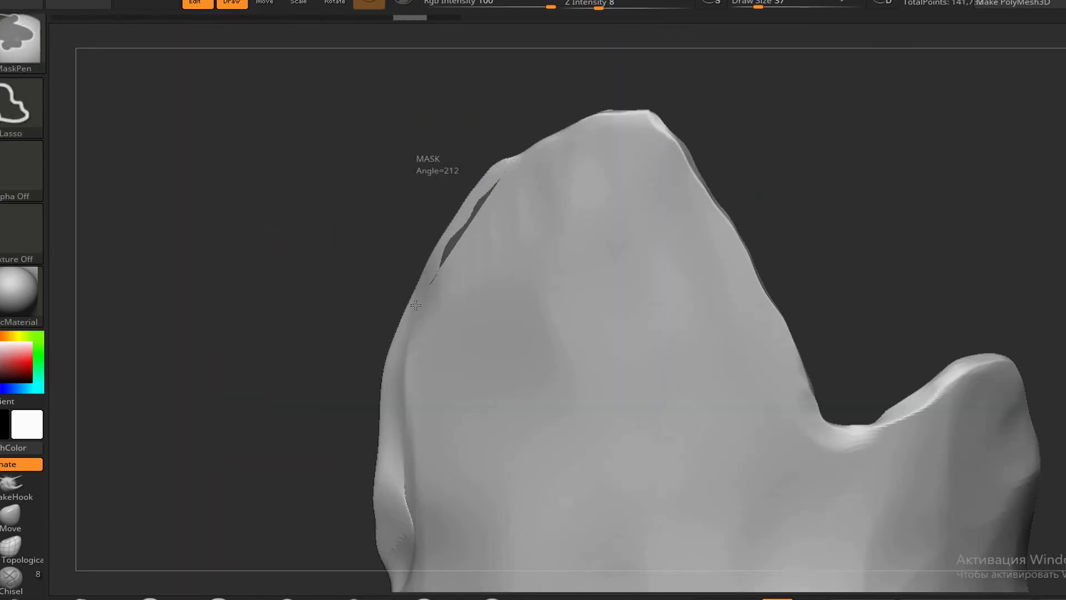
mouse_move(415, 305)
mouse_down()
mouse_move(857, 533)
mouse_move(721, 389)
mouse_move(612, 237)
mouse_up()
drag(479, 134, 721, 401)
drag(626, 300, 866, 388)
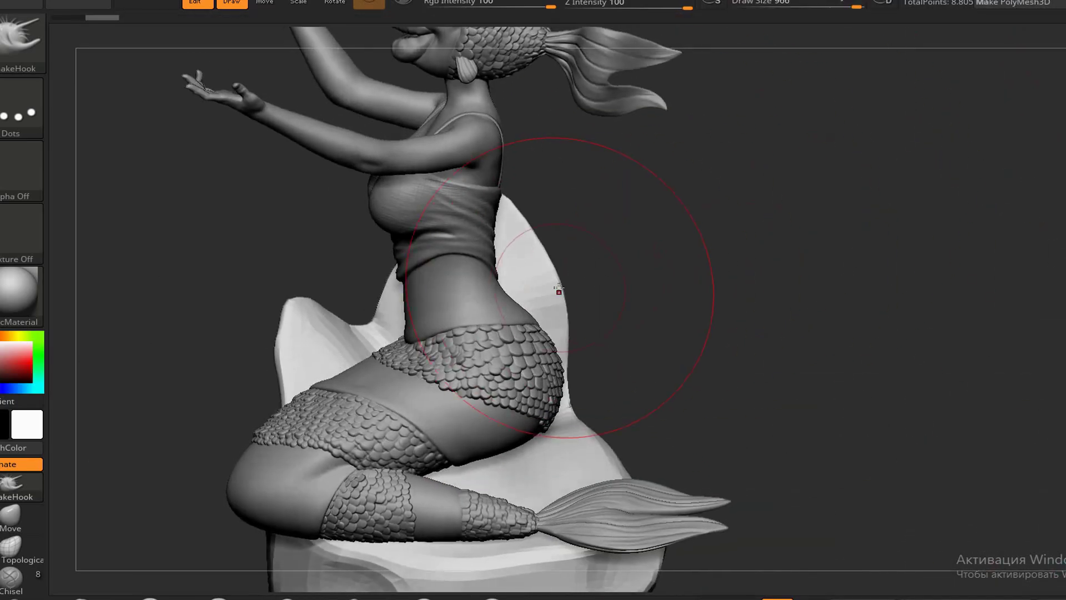
Pull the back wall and its lower lobe into a rounded shell around the hips with SnakeHook, at draw sizes 966 and 453
mouse_move(557, 288)
mouse_down()
mouse_move(589, 333)
mouse_move(643, 535)
mouse_move(667, 293)
mouse_move(816, 359)
mouse_move(555, 388)
mouse_move(299, 392)
mouse_move(578, 239)
mouse_up()
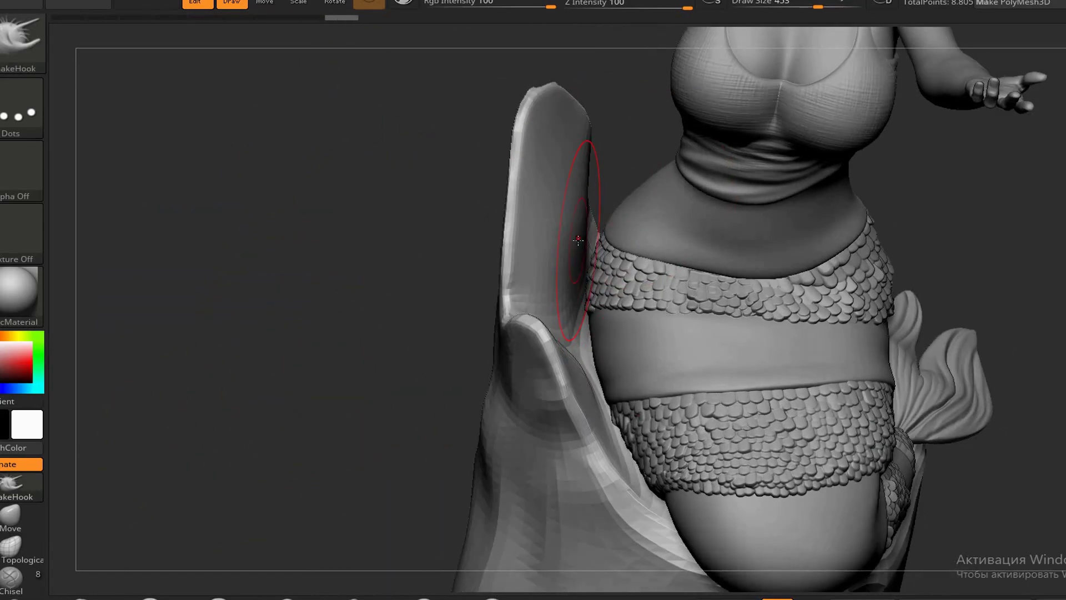
mouse_move(581, 329)
mouse_down()
mouse_move(630, 452)
mouse_move(357, 457)
mouse_up()
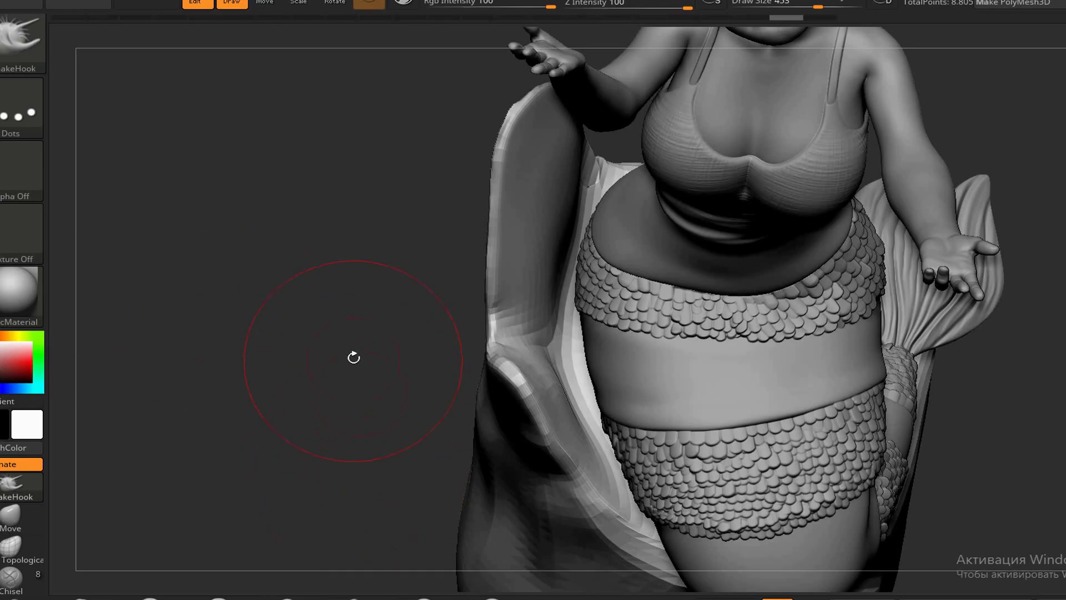
mouse_move(354, 357)
mouse_down()
mouse_move(900, 238)
mouse_move(888, 293)
mouse_move(877, 274)
mouse_move(764, 255)
mouse_move(686, 306)
mouse_up()
drag(524, 359, 655, 322)
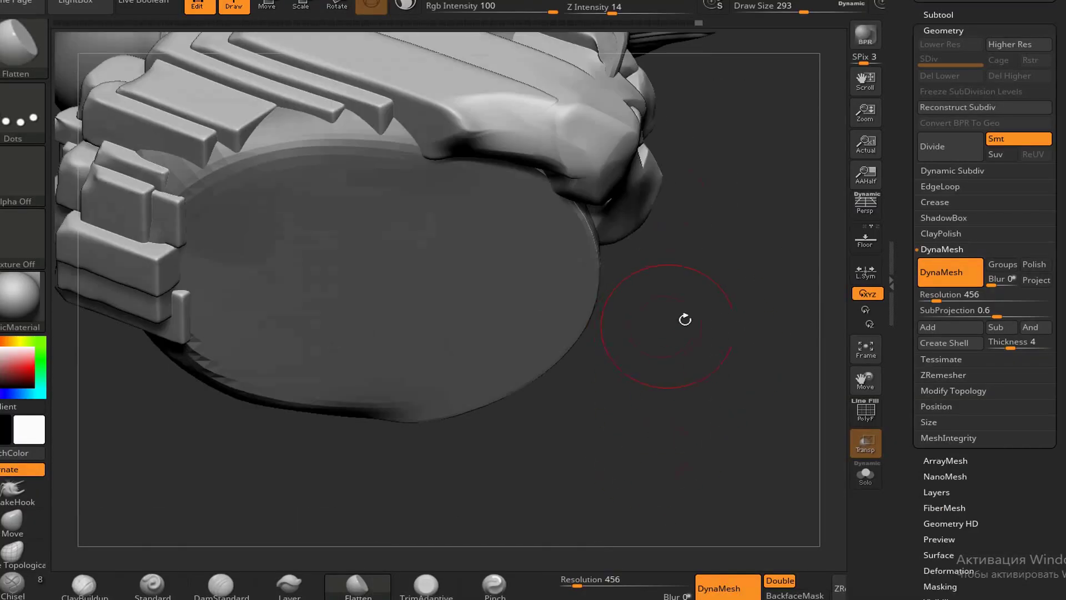
Reshape the seat and rear rim of the base behind the tail fin with SnakeHook, and even them out with Flatten at intensity 9
mouse_move(685, 316)
mouse_down()
mouse_move(475, 72)
mouse_move(555, 250)
mouse_move(606, 330)
mouse_move(409, 314)
mouse_up()
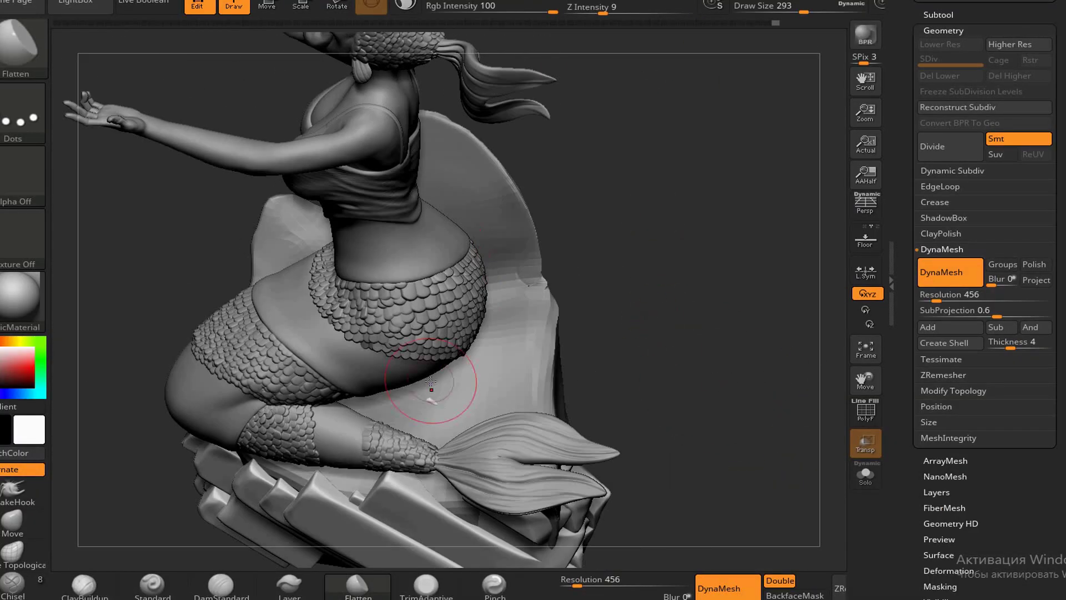
drag(440, 381, 679, 411)
drag(703, 312, 688, 310)
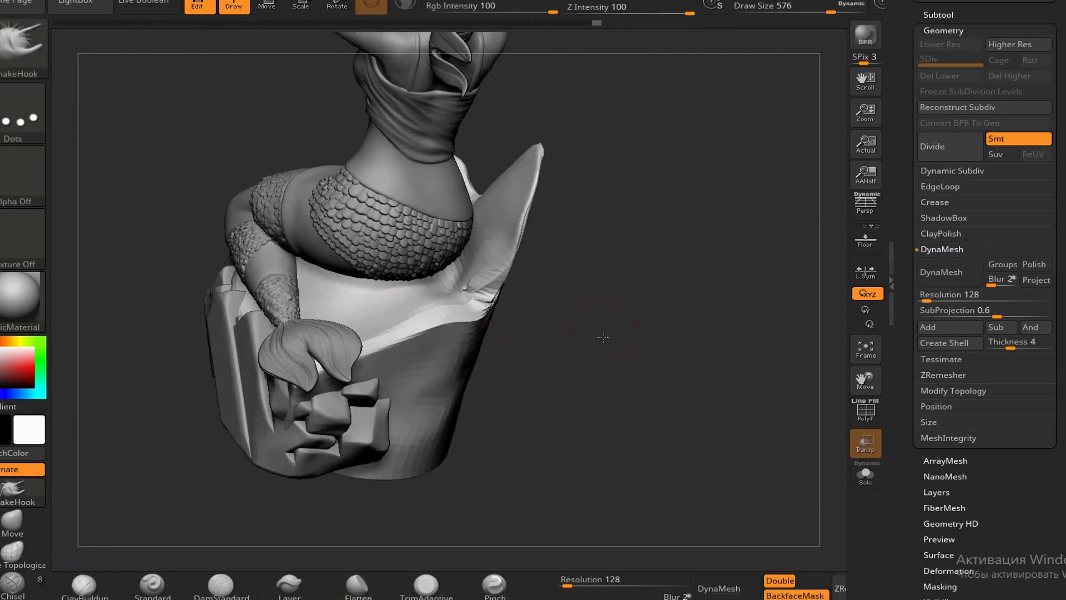
drag(603, 337, 805, 186)
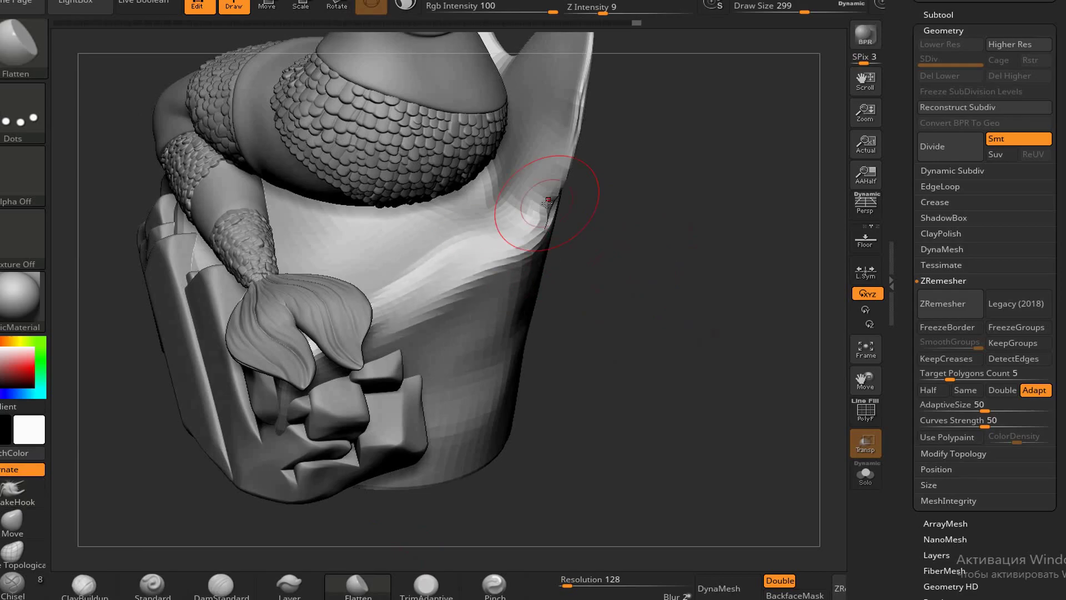
Build up the base surface between the stone blocks and the lower leg with ClayBuildup at size 228 and intensity 5
right_drag(363, 314, 477, 231)
mouse_move(488, 189)
ctrl+right_down()
mouse_move(483, 167)
mouse_move(467, 201)
mouse_move(621, 130)
ctrl+right_up()
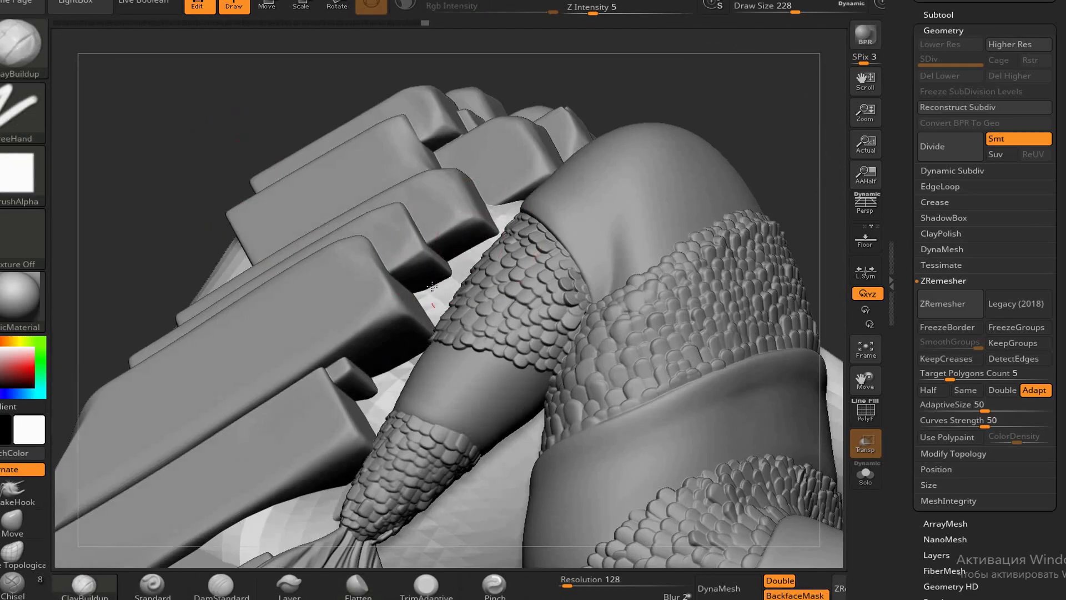
right_drag(432, 285, 262, 427)
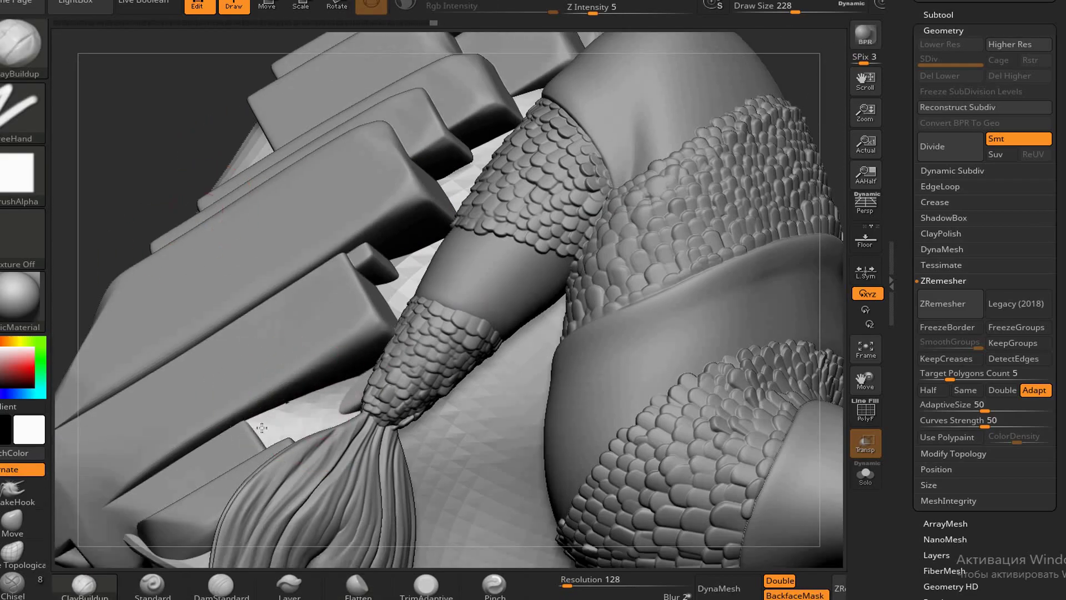
Sculpt broad diagonal ridges across the back of the base with ClayBuildup at intensity 5, smoothing between strokes
mouse_move(123, 191)
right_down()
mouse_move(267, 277)
mouse_move(738, 174)
mouse_move(436, 321)
mouse_move(428, 416)
mouse_move(445, 360)
right_up()
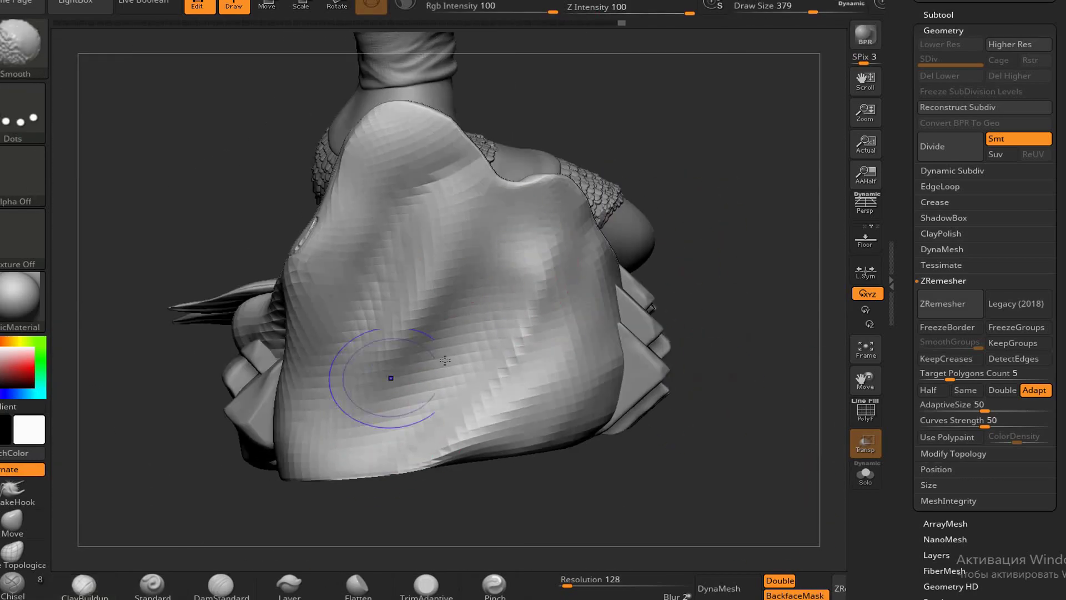
right_drag(326, 471, 558, 207)
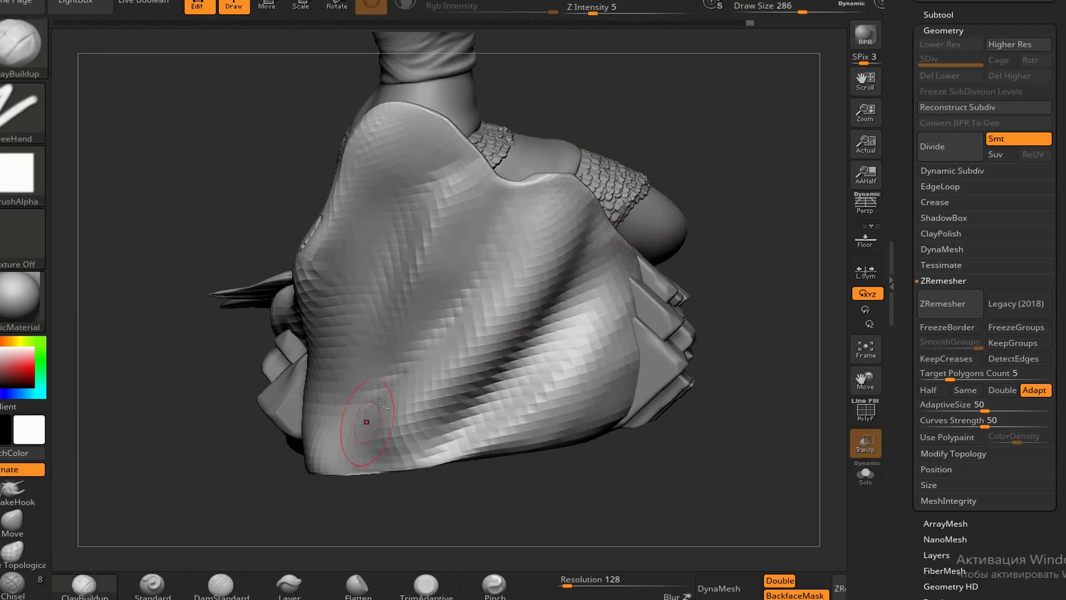
right_drag(380, 403, 497, 314)
right_drag(496, 371, 576, 479)
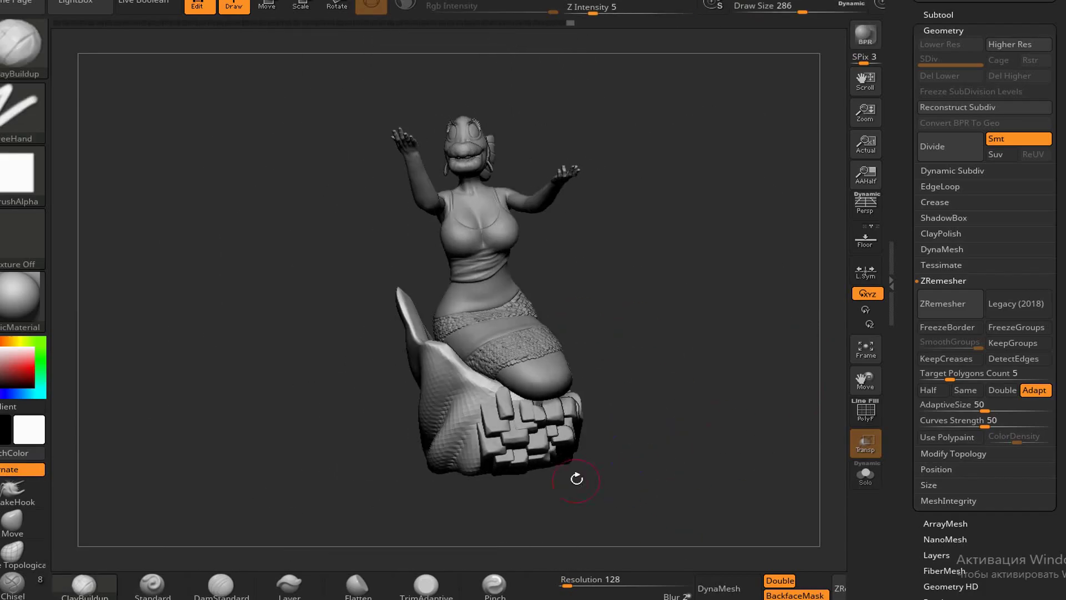
mouse_move(662, 418)
right_down()
mouse_move(741, 324)
mouse_move(677, 297)
mouse_move(621, 245)
mouse_move(578, 308)
mouse_move(392, 271)
right_up()
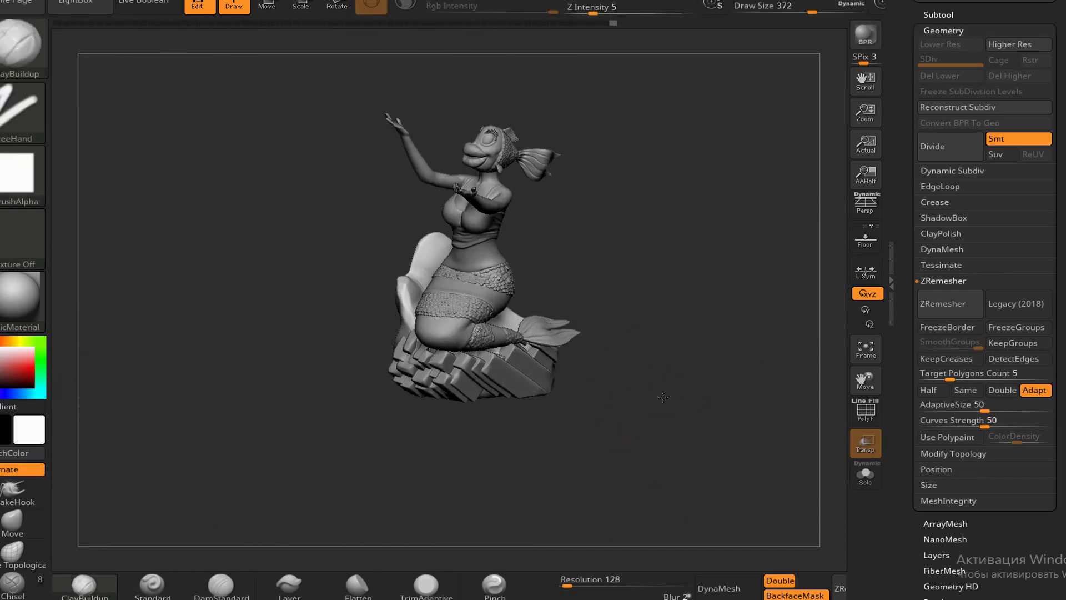
Subdivide the base to level 4, flatten its rear ridges with a 187 Flatten brush at intensity 9, and open LightBox
key(b)
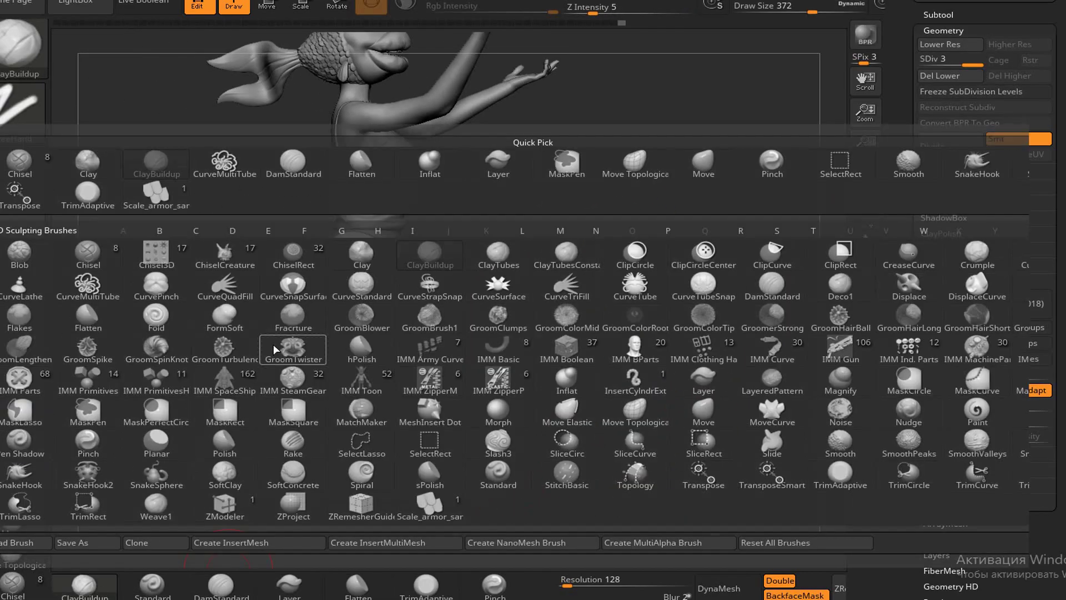
key(Escape)
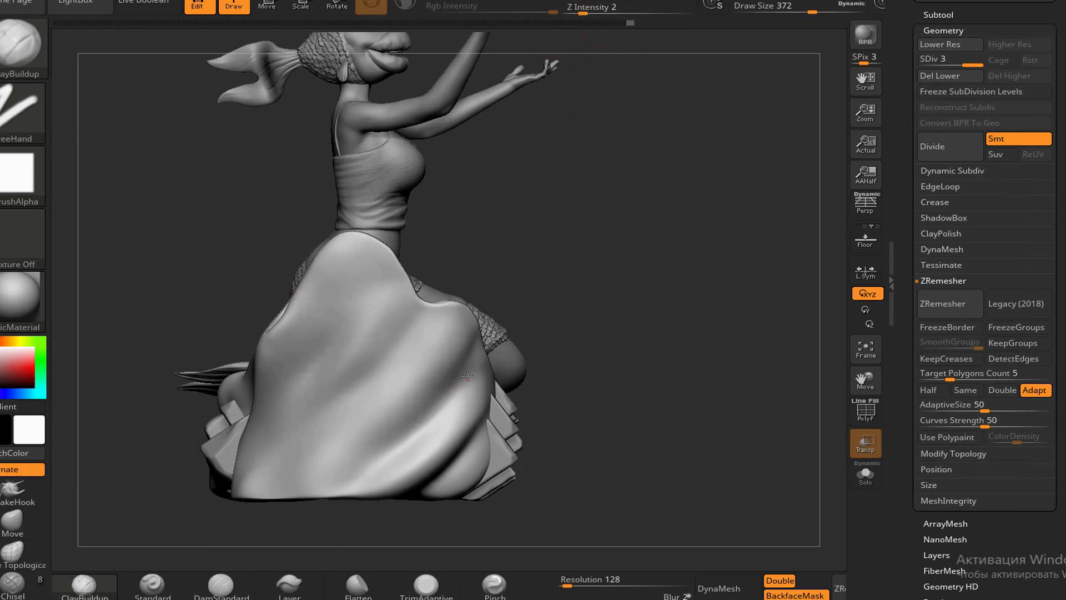
mouse_move(468, 376)
right_down()
mouse_move(725, 409)
mouse_move(531, 287)
mouse_move(463, 288)
right_up()
key(d)
mouse_move(179, 379)
right_down()
mouse_move(476, 349)
mouse_move(525, 226)
mouse_move(421, 349)
mouse_move(462, 382)
right_up()
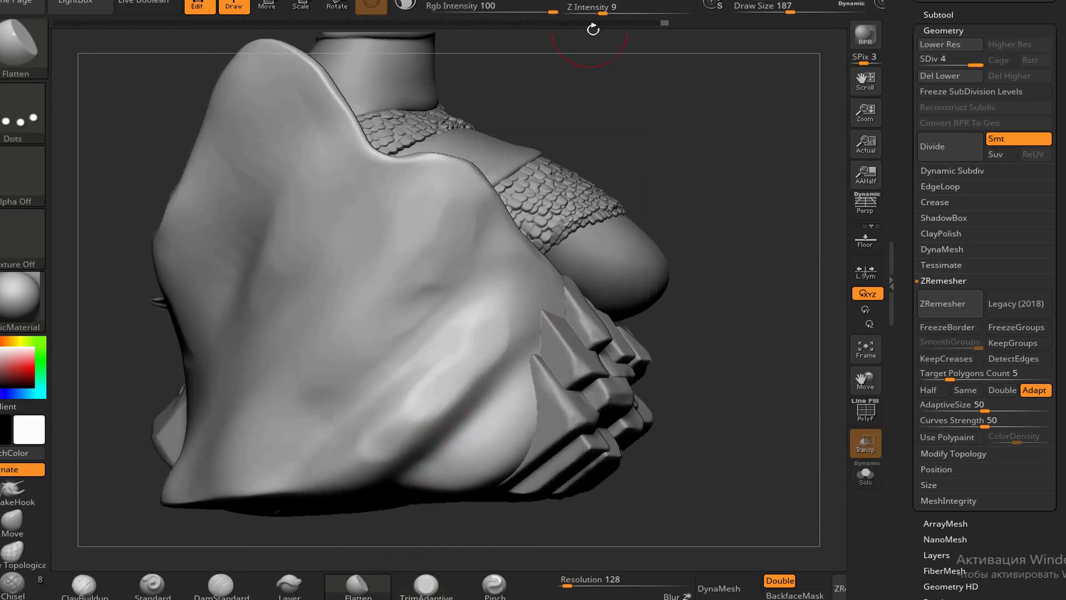
mouse_move(423, 310)
right_down()
mouse_move(250, 400)
mouse_move(155, 430)
mouse_move(220, 220)
mouse_move(322, 272)
mouse_move(366, 133)
mouse_move(151, 317)
mouse_move(243, 398)
mouse_move(278, 333)
mouse_move(267, 289)
right_up()
click(72, 10)
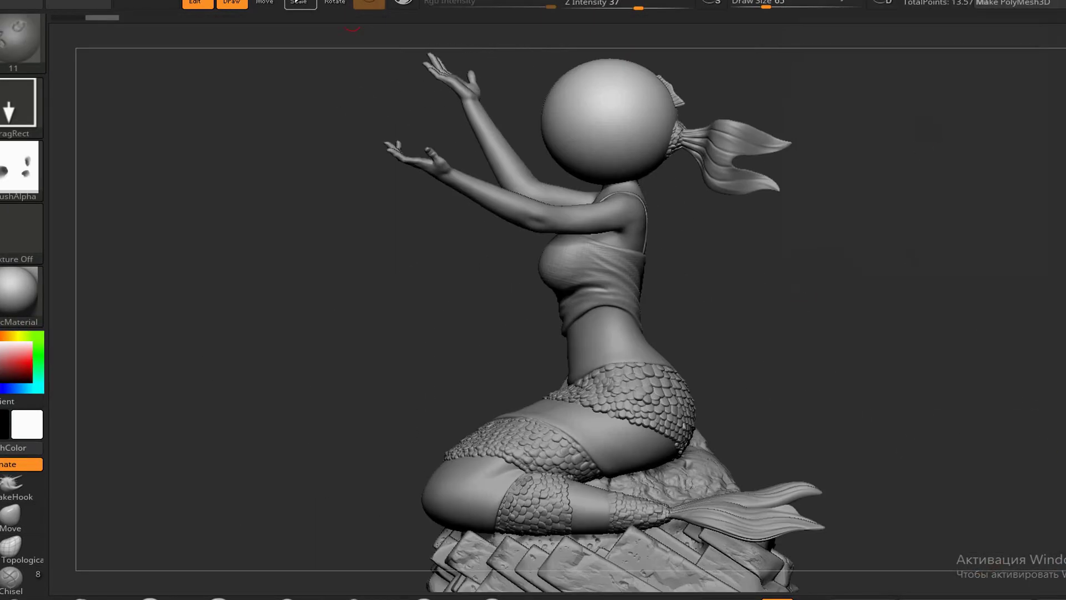
Position the elongated sphere behind the tail fin and bend it into a curved horn with SnakeHook at draw size 1000
key(space)
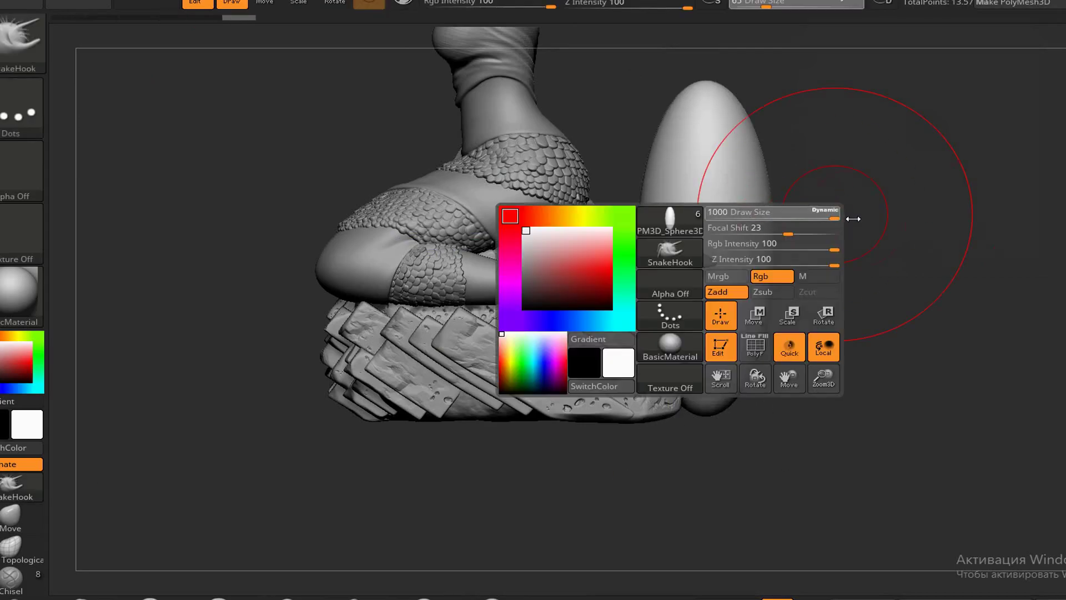
key(w)
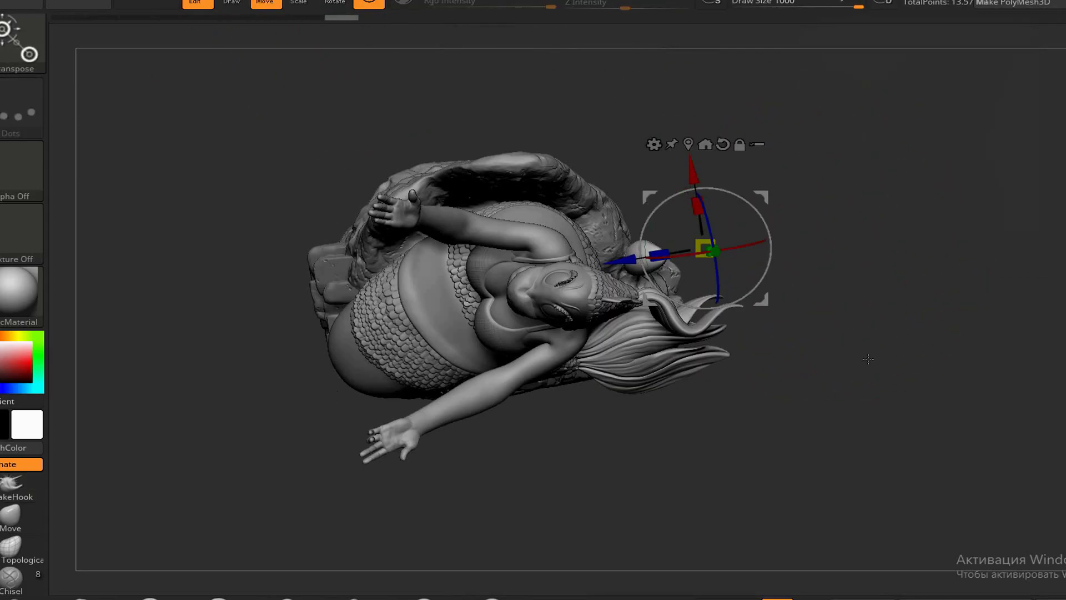
key(r)
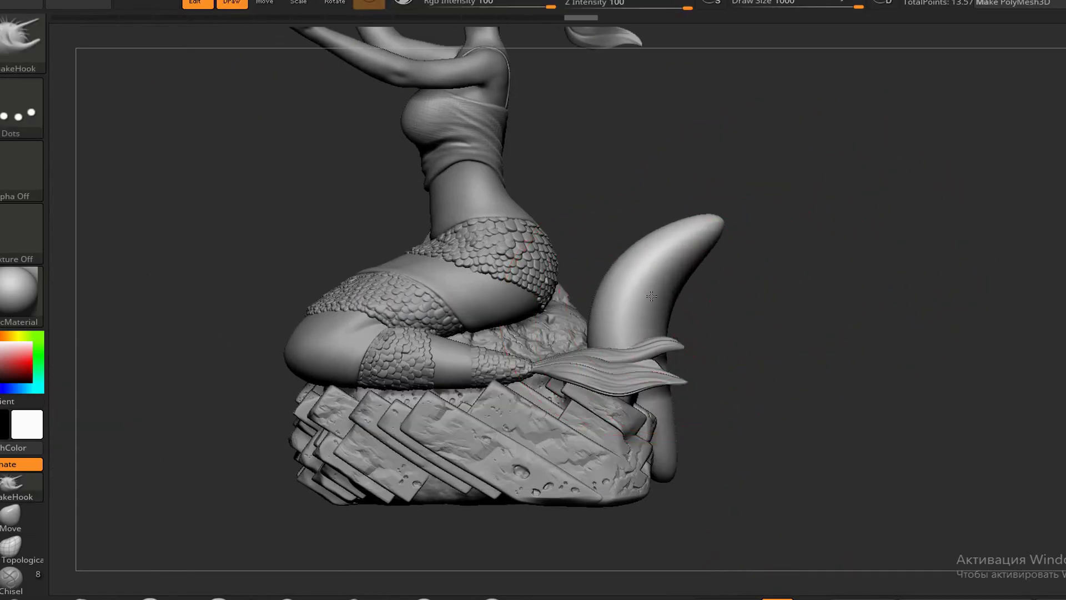
Scale down the curved horn behind the tail fin with the transform gizmo and return to SnakeHook sculpting
drag(82, 429, 743, 283)
drag(736, 206, 481, 139)
key(e)
key(q)
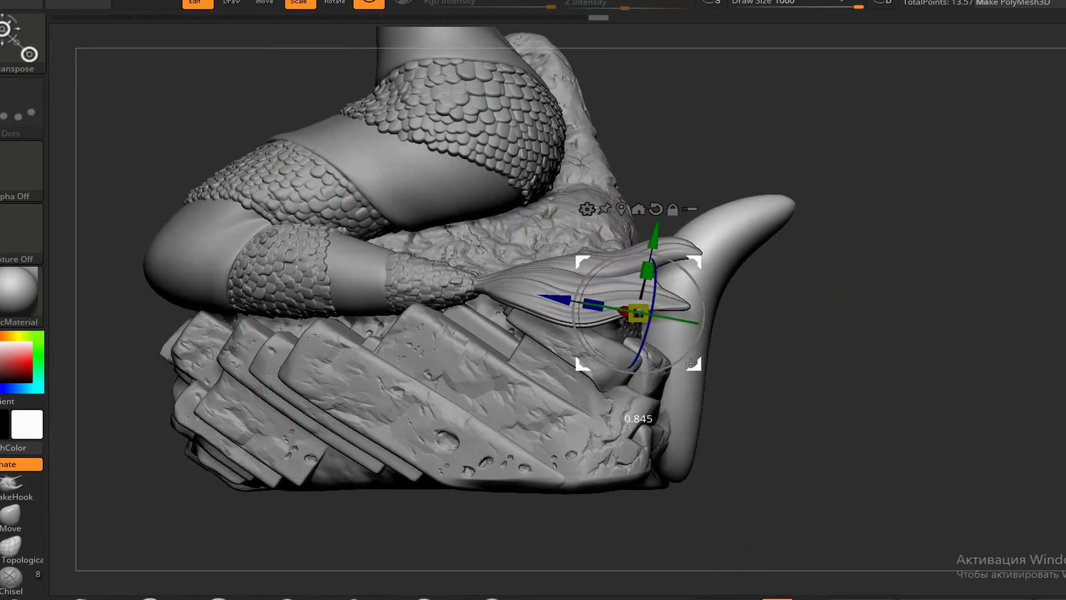
mouse_move(555, 499)
mouse_down()
mouse_move(745, 562)
mouse_move(744, 572)
mouse_move(861, 416)
mouse_up()
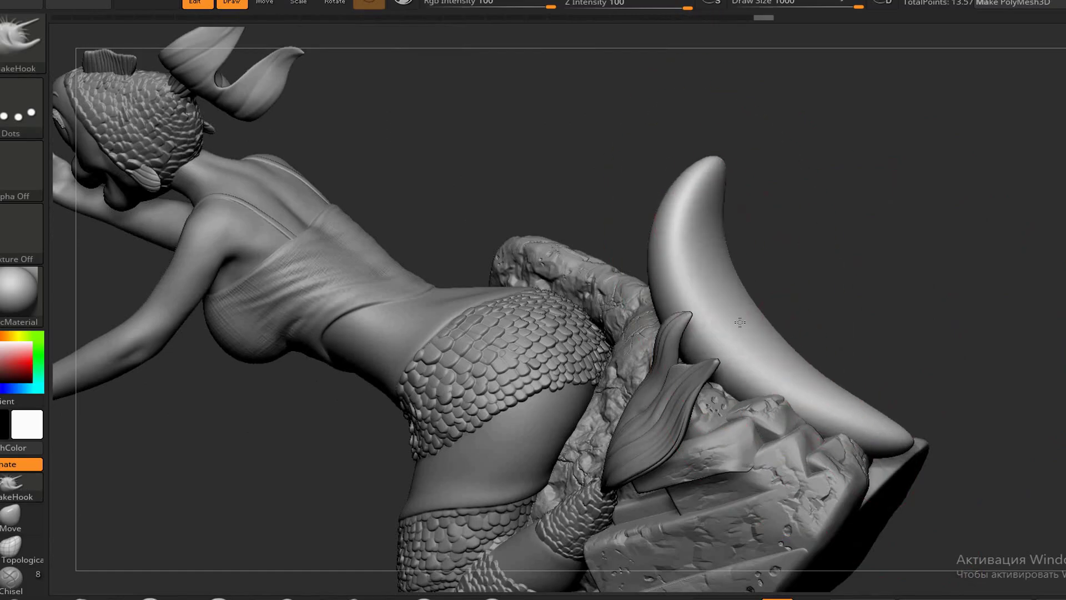
Bend the horn's upper end outward and down into a broad wave-like hook with SnakeHook at draw size 1000
mouse_move(740, 322)
mouse_down()
mouse_move(780, 293)
mouse_move(785, 135)
mouse_move(713, 172)
mouse_move(757, 395)
mouse_move(877, 398)
mouse_up()
drag(827, 170, 788, 593)
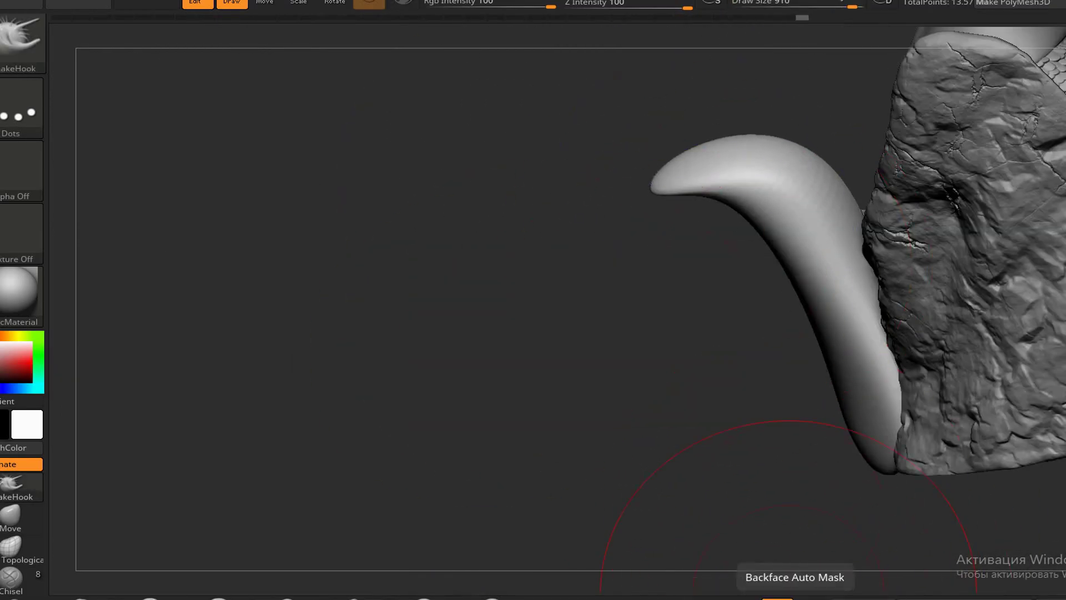
drag(758, 288, 487, 195)
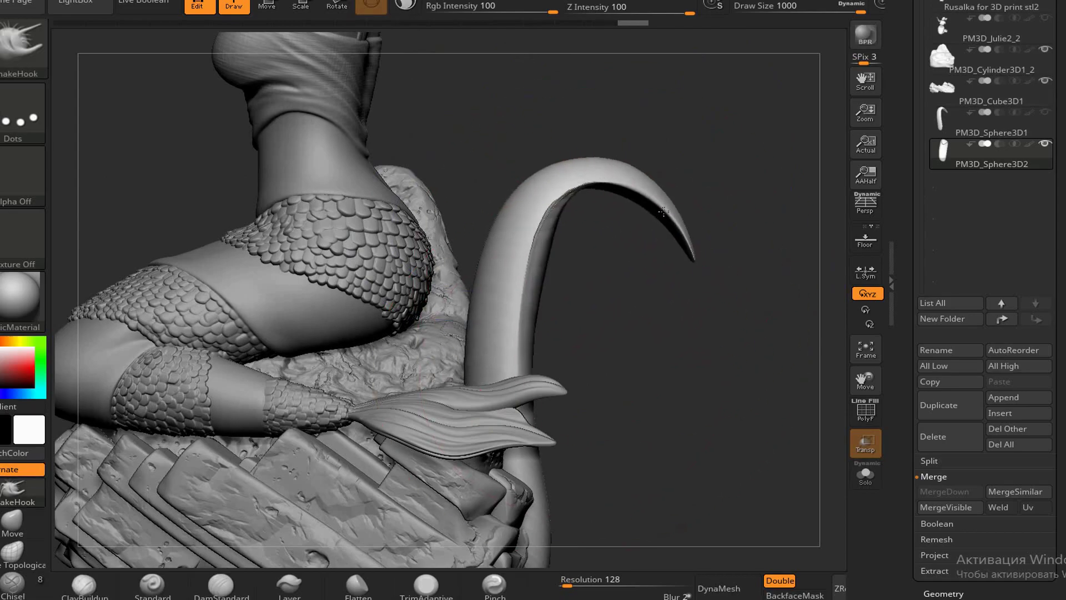
drag(663, 211, 164, 310)
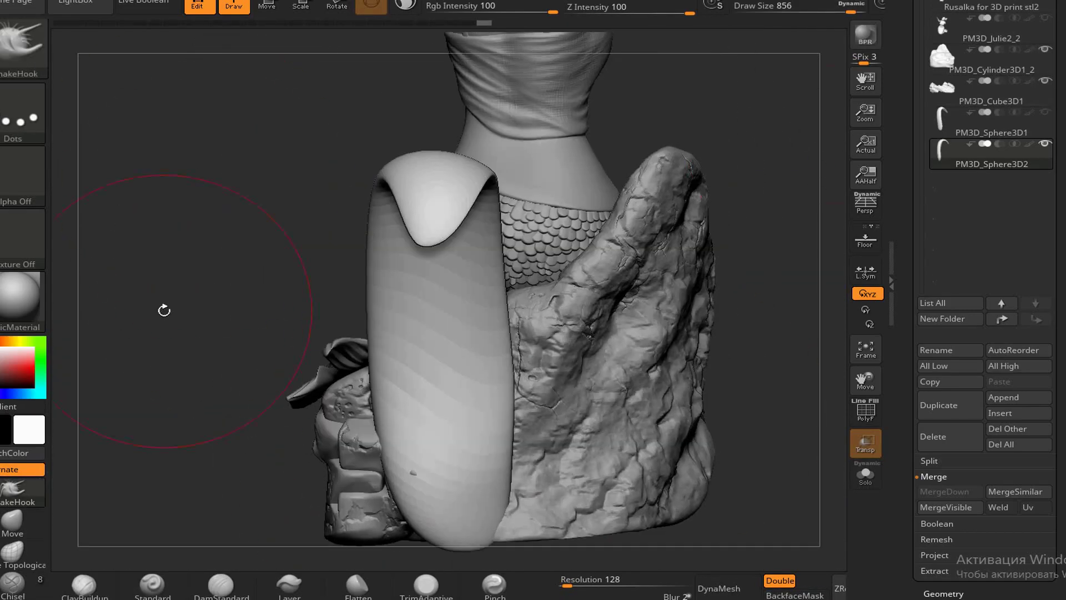
key(space)
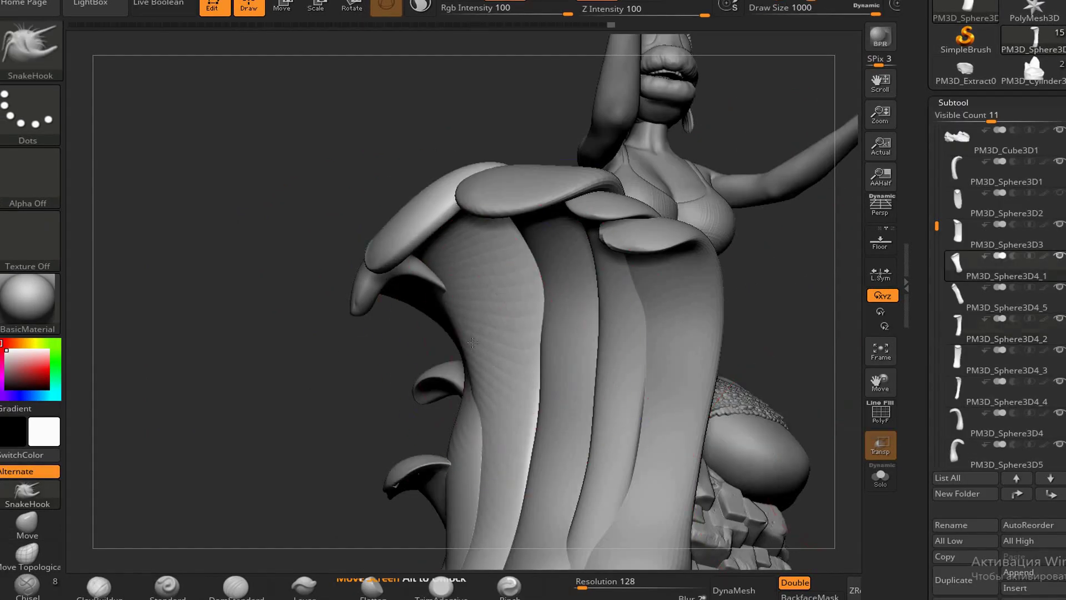
Pull the petal-shaped pieces of the large wave into adjoining curved forms with SnakeHook at draw size 1000, selecting each piece in turn
alt+click(472, 342)
drag(472, 342, 382, 372)
alt+click(419, 282)
mouse_move(419, 283)
mouse_down()
mouse_move(409, 376)
mouse_move(517, 390)
mouse_up()
alt+drag(639, 327, 335, 271)
alt+click(335, 271)
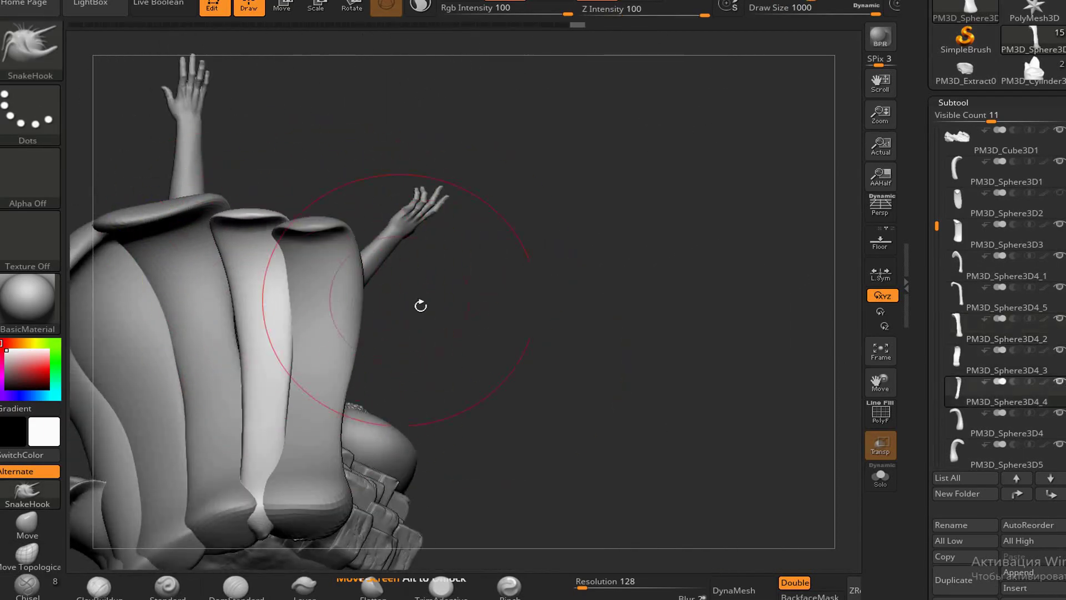
drag(421, 305, 628, 492)
key(r)
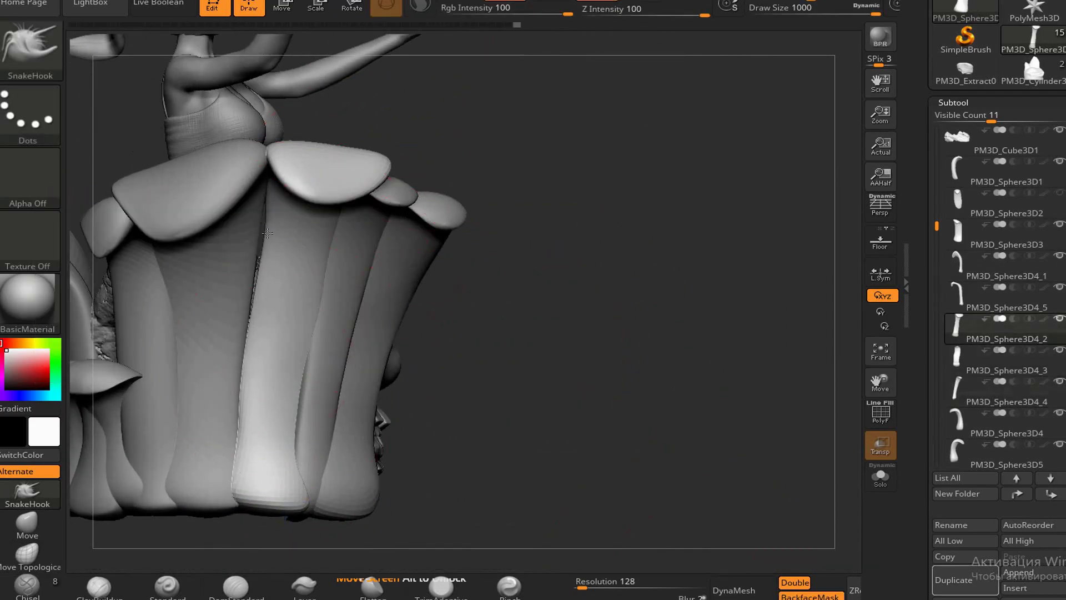
Reshape the middle petals of the large wave and their overhanging tips with SnakeHook, working from the outer side and from above
drag(268, 233, 344, 233)
alt+click(319, 286)
alt+click(383, 139)
mouse_move(383, 139)
mouse_down()
mouse_move(361, 167)
mouse_move(369, 149)
mouse_up()
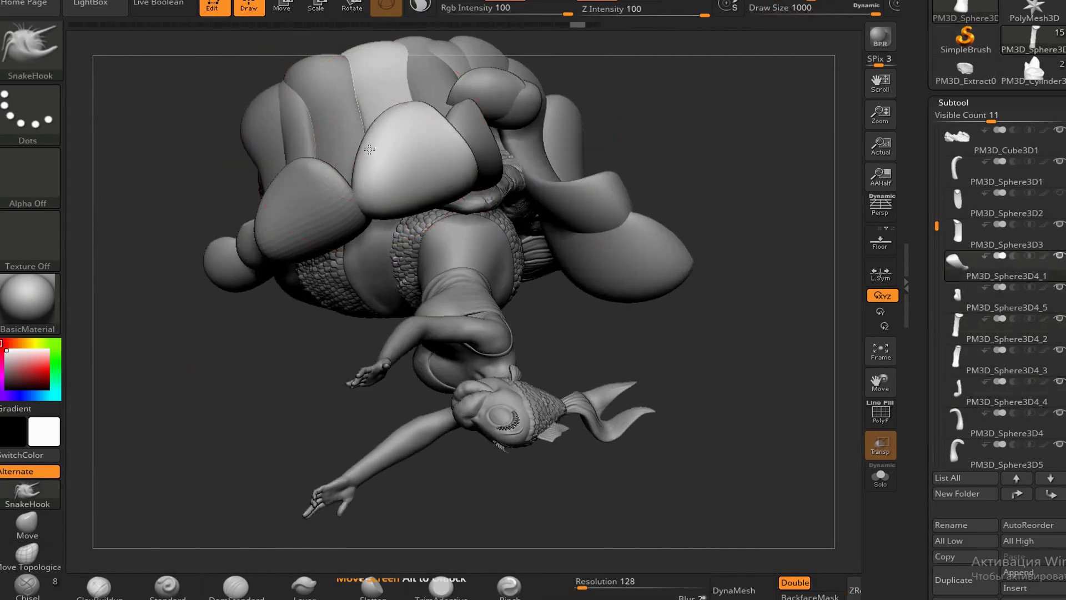
drag(266, 187, 500, 276)
alt+click(226, 207)
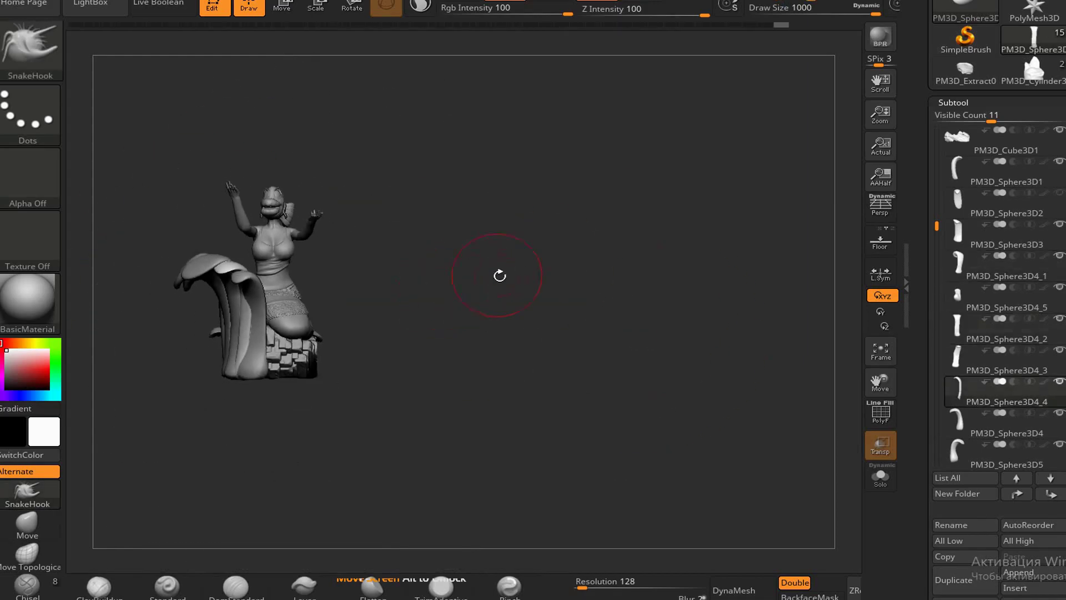
Try to pull another wave petal into a new shape with SnakeHook and undo the last stroke
drag(264, 399, 534, 338)
drag(518, 379, 643, 240)
alt+click(643, 240)
drag(584, 199, 681, 293)
key(ctrl+z)
Build up the wave petal surfaces with ClayBuildup at intensity 3, using draw sizes 400 and 280
click(372, 586)
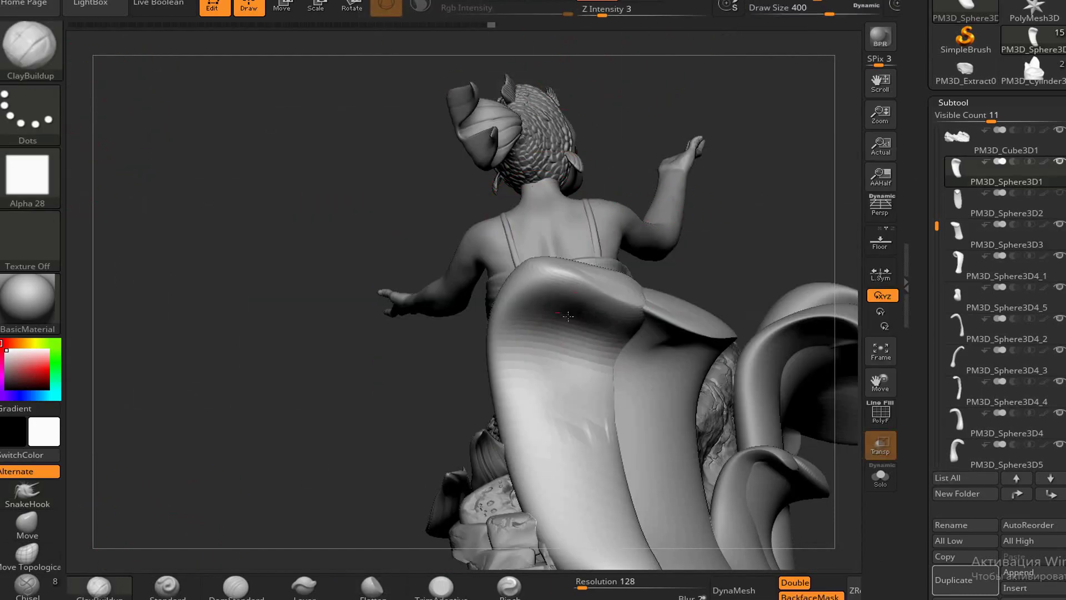
mouse_move(318, 294)
mouse_down()
mouse_move(604, 448)
mouse_move(611, 360)
mouse_move(766, 367)
mouse_move(503, 286)
mouse_up()
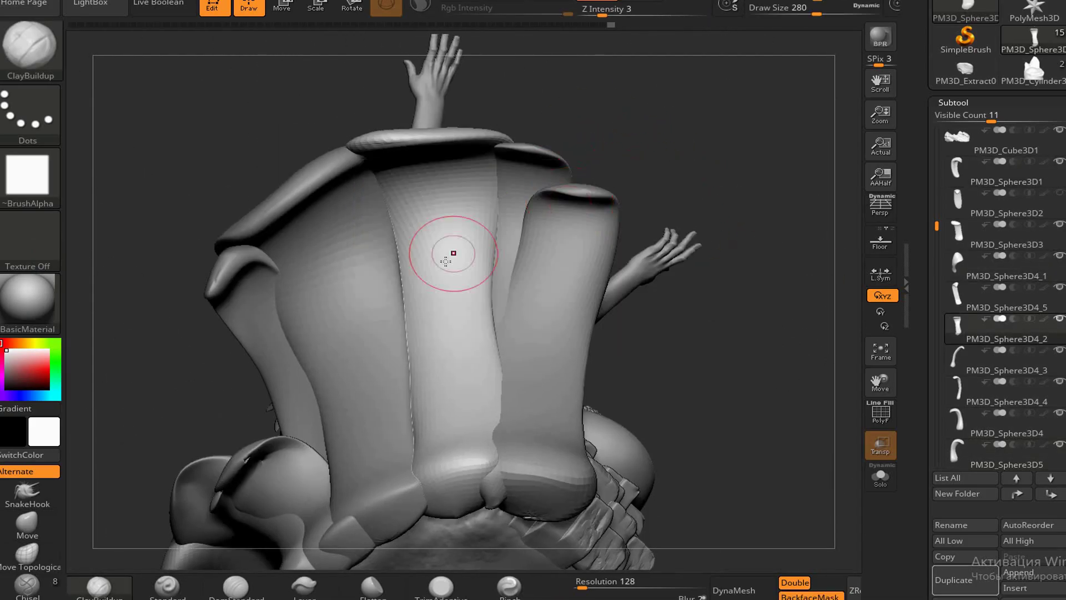
alt+click(294, 406)
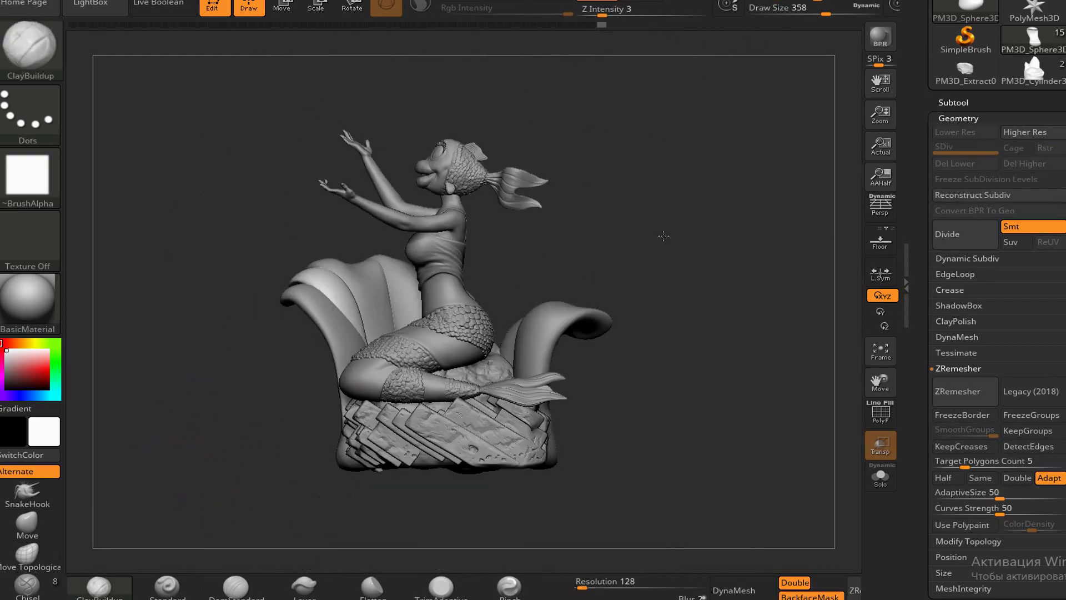
drag(683, 422, 148, 381)
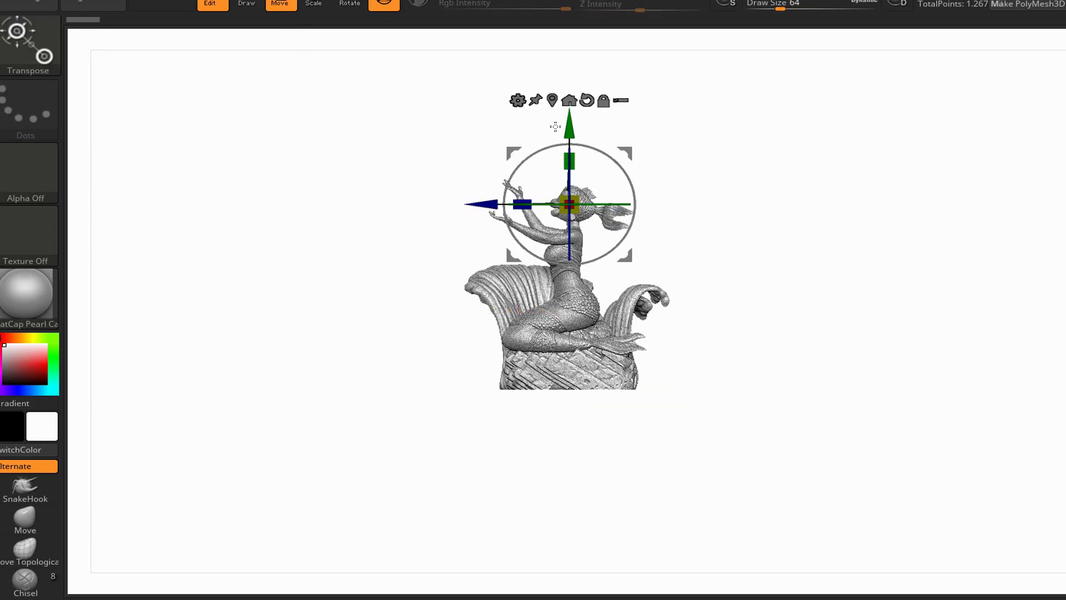
Place a copy of the complete statue to one side and move the original's base and waves away from the mermaid
drag(555, 127, 566, 215)
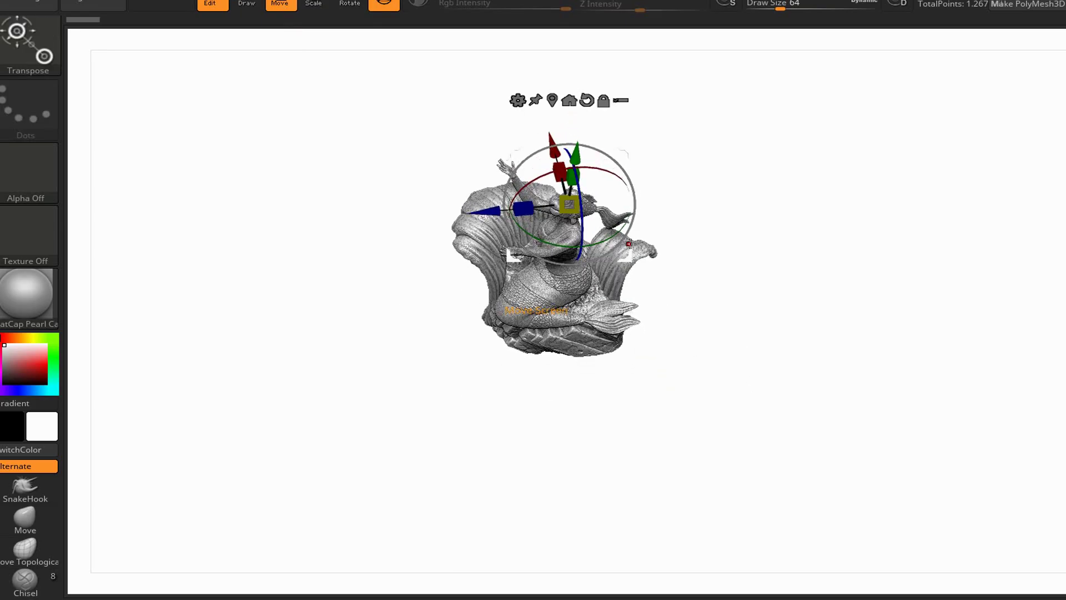
ctrl+drag(477, 210, 868, 209)
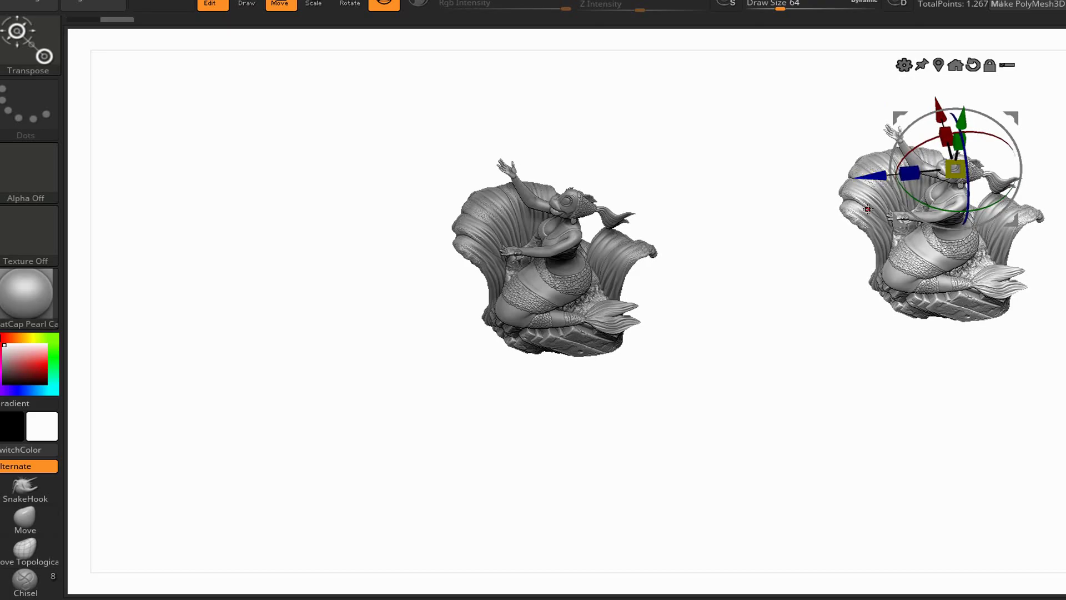
alt+click(487, 251)
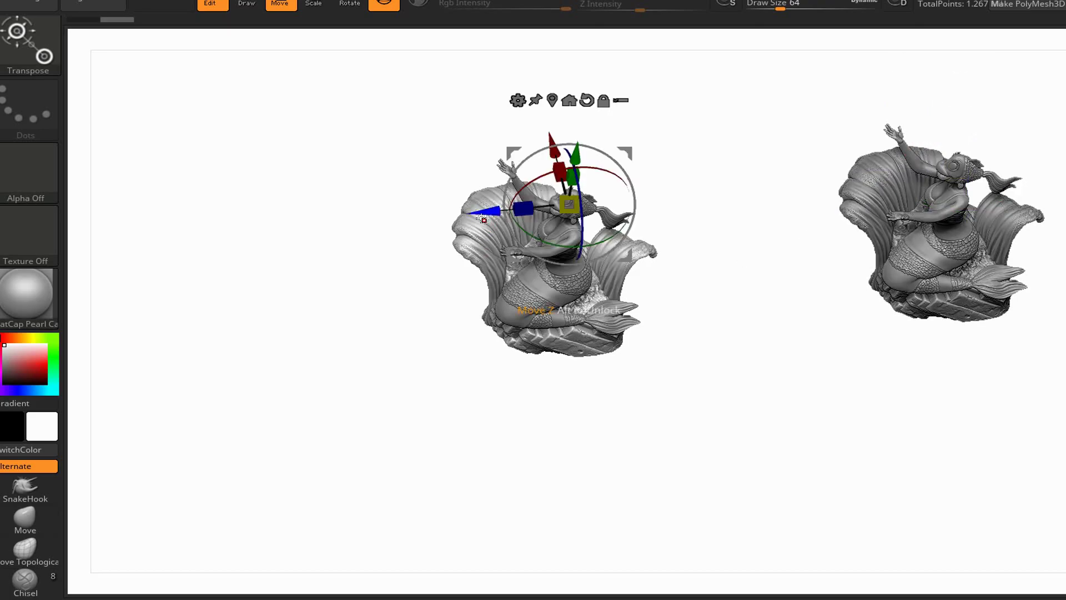
drag(483, 219, 222, 251)
drag(779, 419, 708, 459)
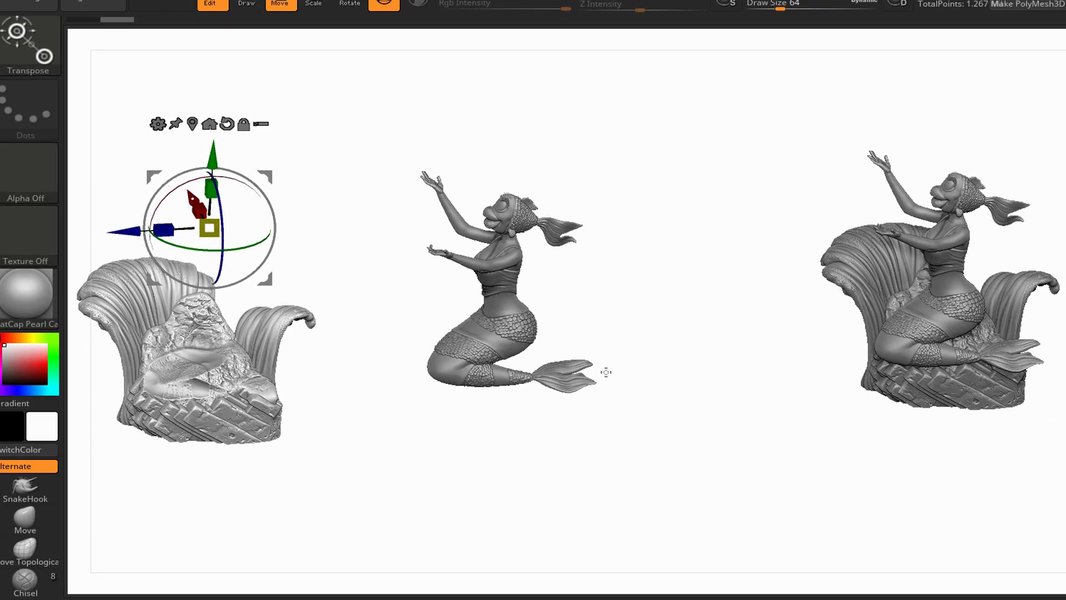
Duplicate the separated mermaid and move the copy up and beside the original, toward the complete statue
click(505, 263)
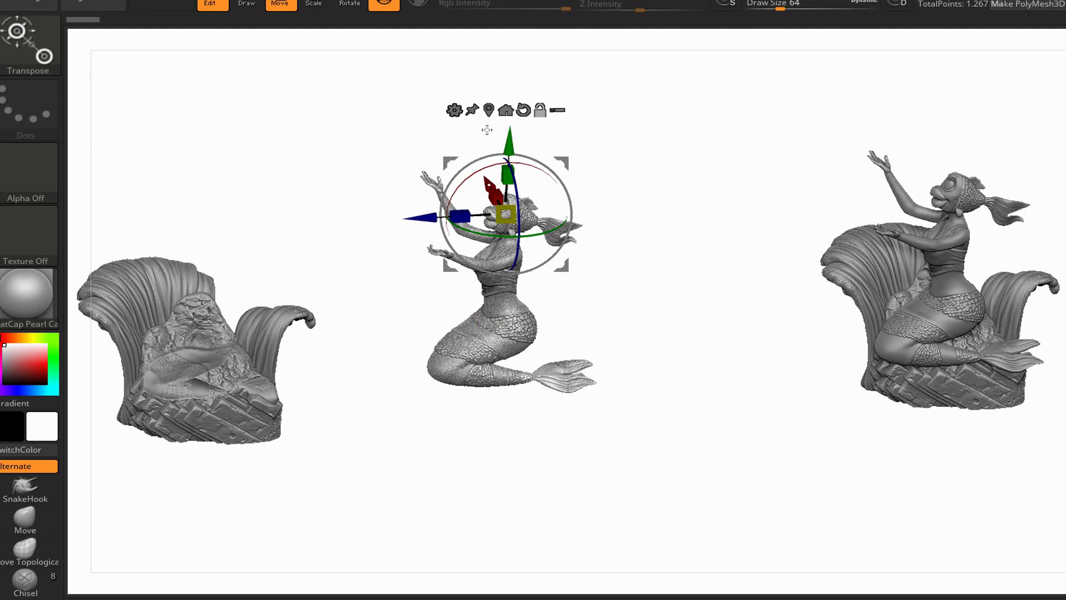
ctrl+drag(516, 119, 514, 67)
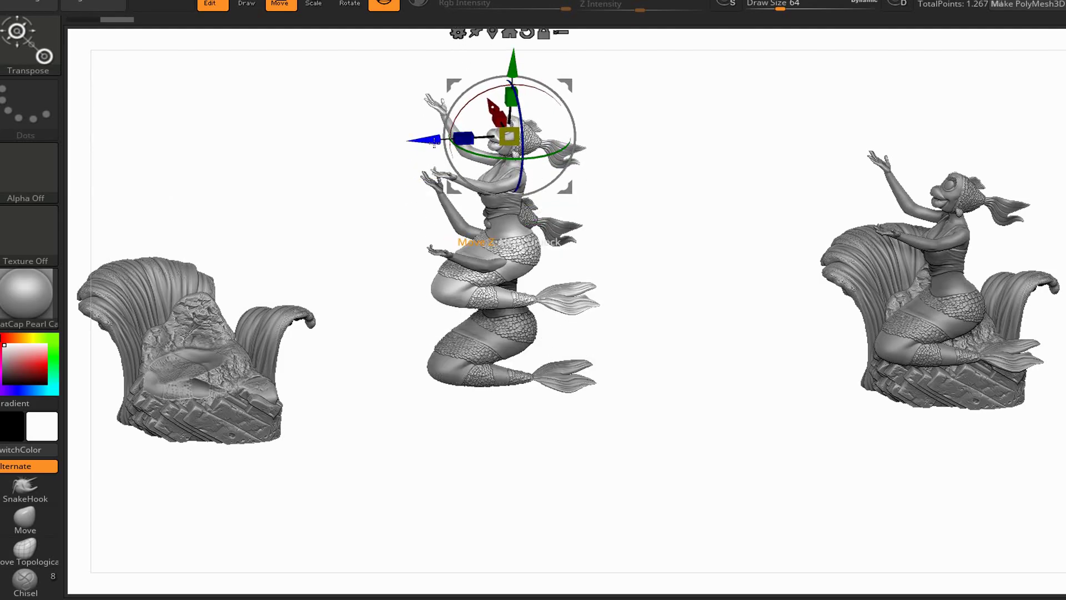
drag(532, 174, 585, 144)
Lift the original mermaid's upper body off the tail and position the connecting peg between the torso and the tail's square socket
click(479, 257)
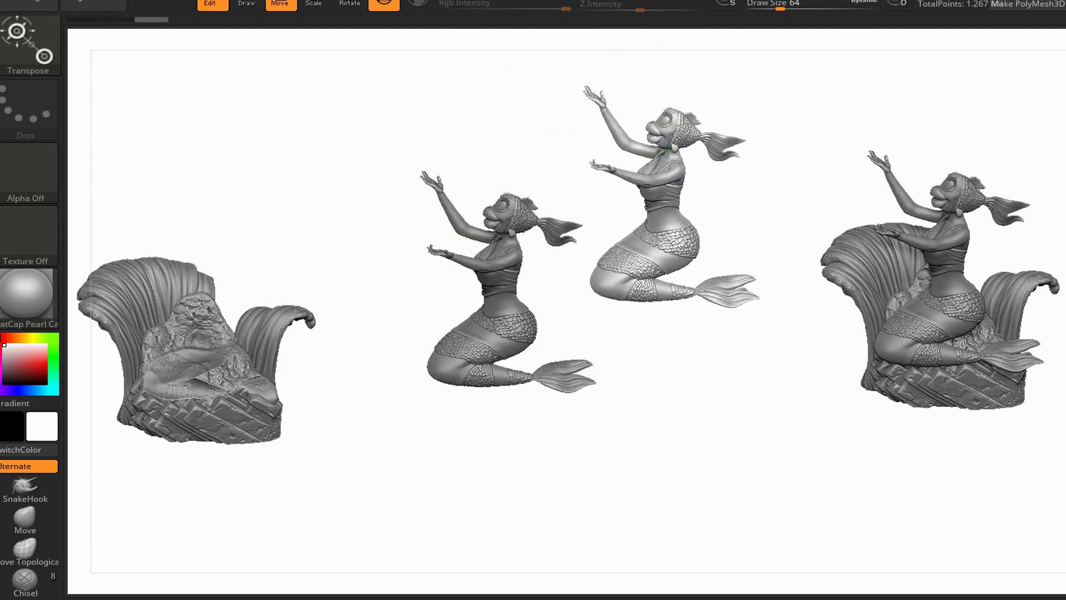
ctrl+drag(509, 275, 510, 186)
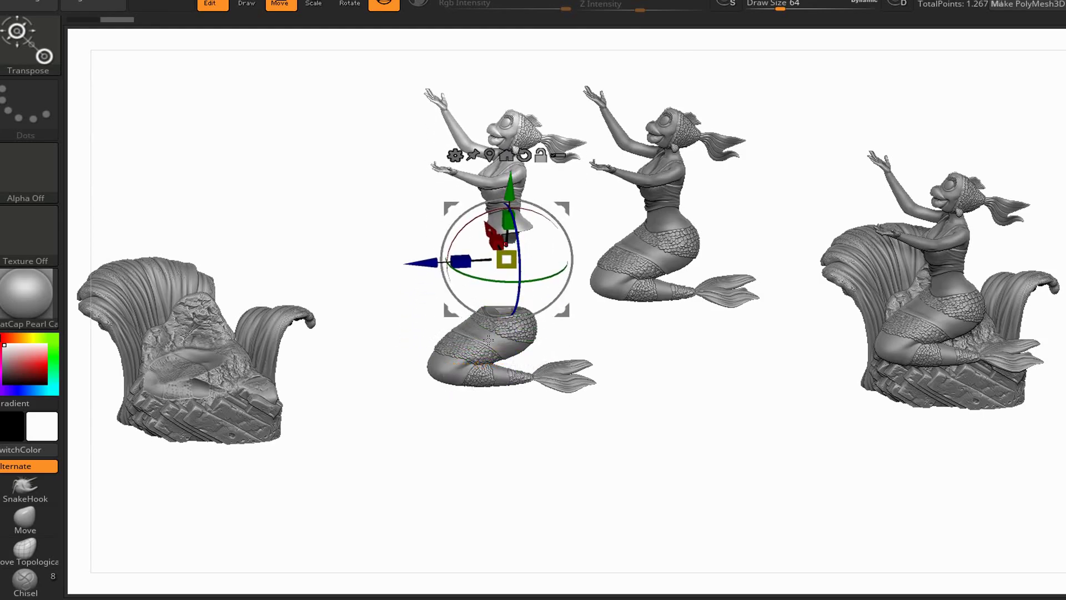
drag(506, 258, 516, 209)
drag(515, 315, 555, 239)
alt+drag(683, 443, 593, 202)
click(511, 141)
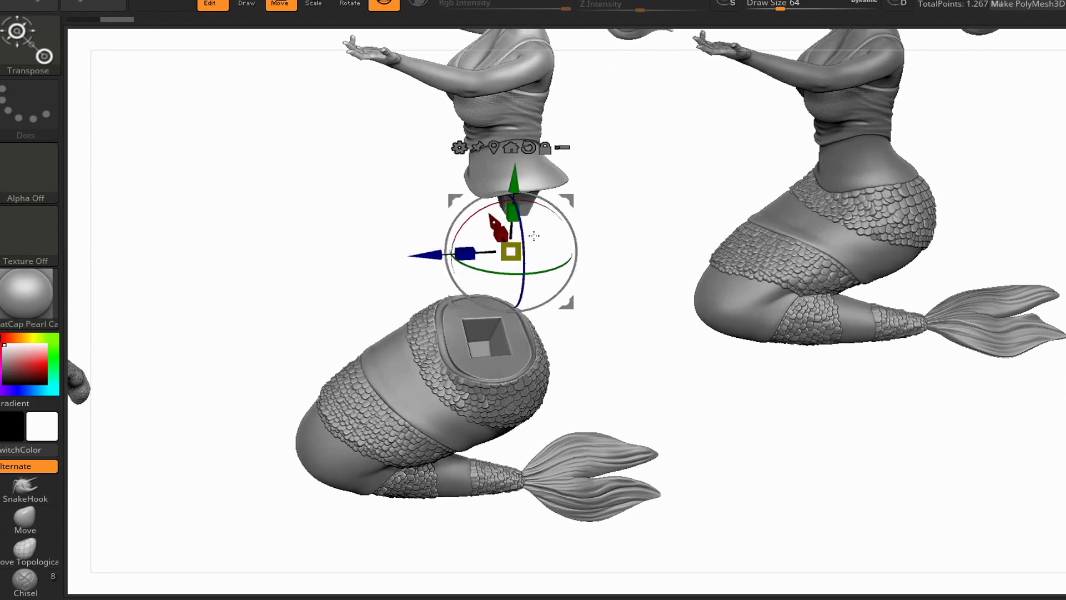